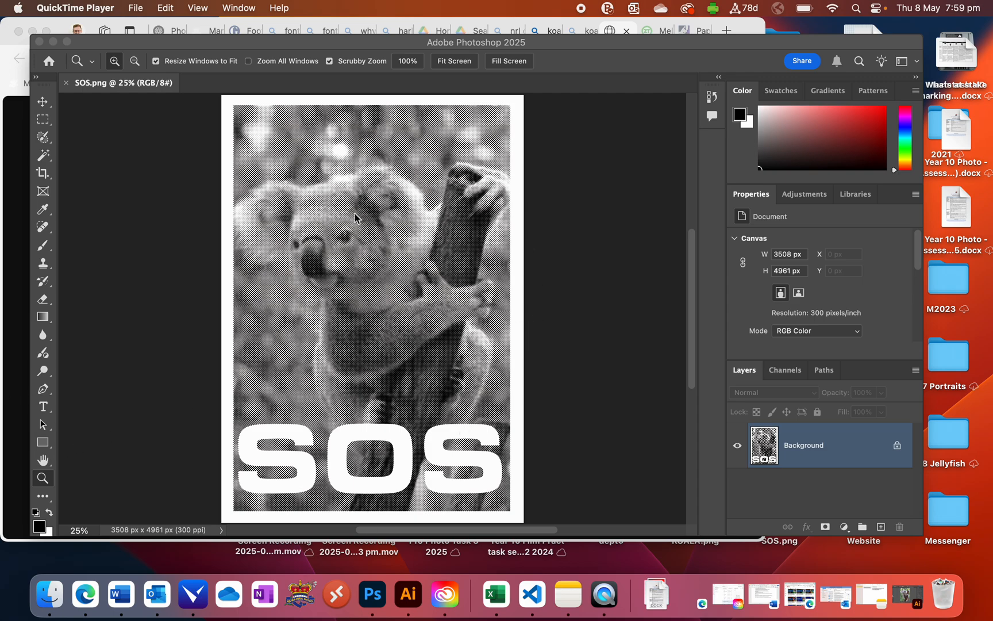
# Step: Examine the halftone dot pattern of the finished SOS koala poster at 100% and fitted to the screen
pyautogui.click(396, 299)
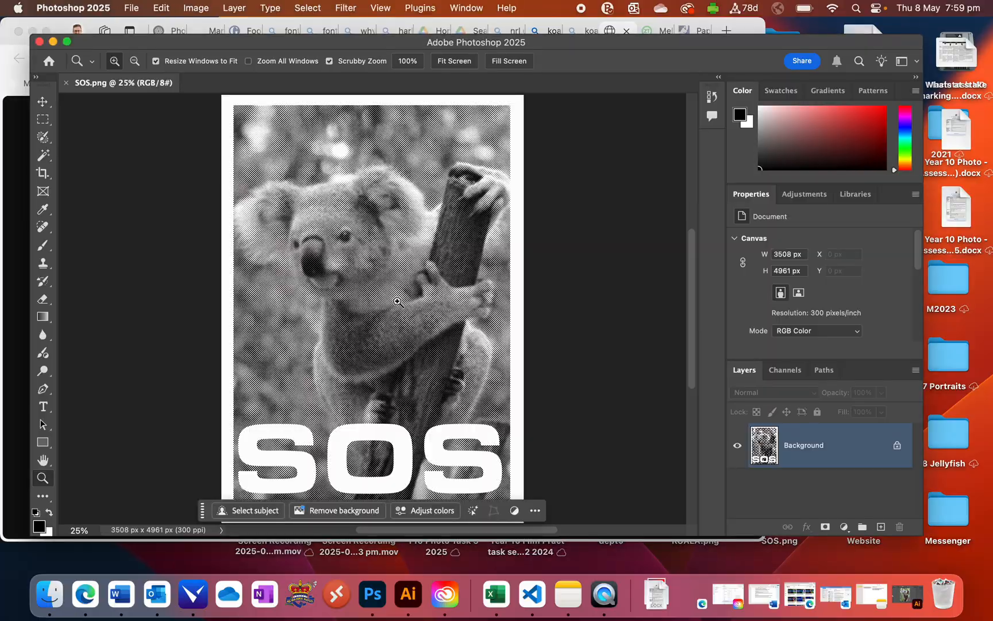
pyautogui.click(359, 258)
pyautogui.click(361, 257)
pyautogui.click(366, 253)
pyautogui.click(370, 249)
pyautogui.scroll(-5, 371, 247)
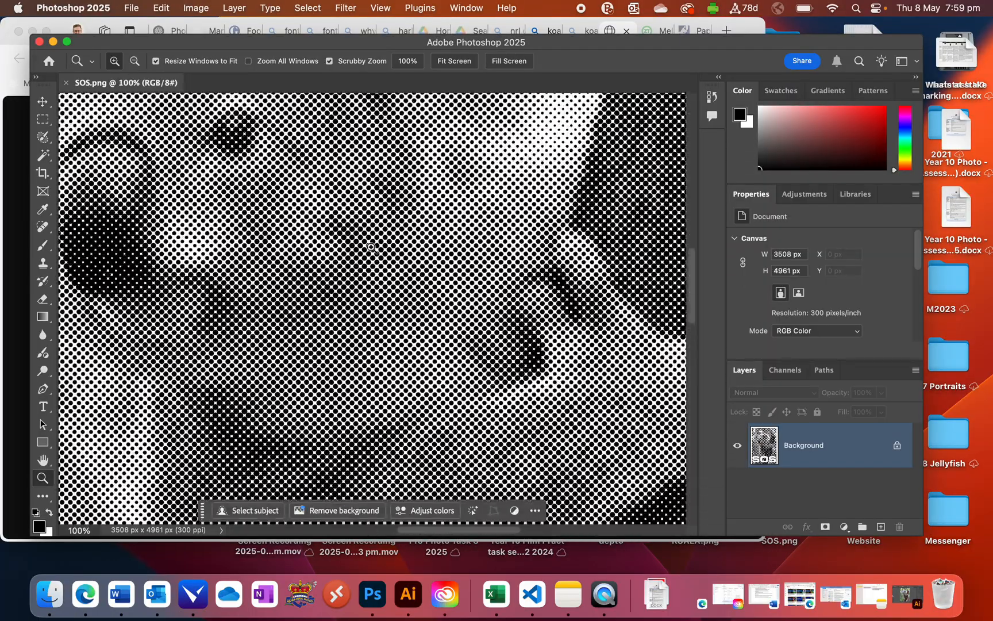
pyautogui.click(380, 8)
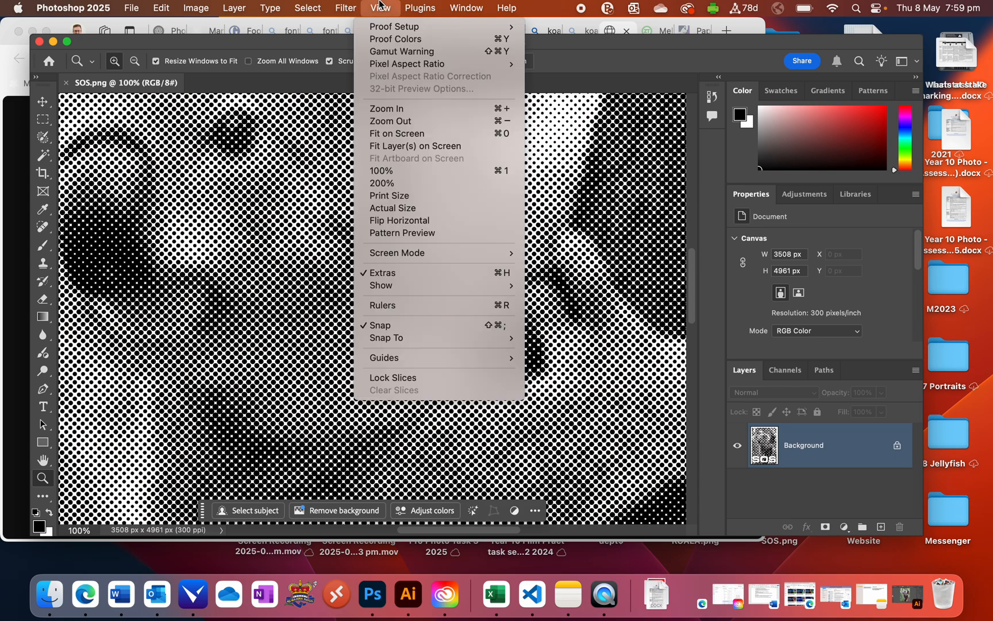
pyautogui.click(387, 134)
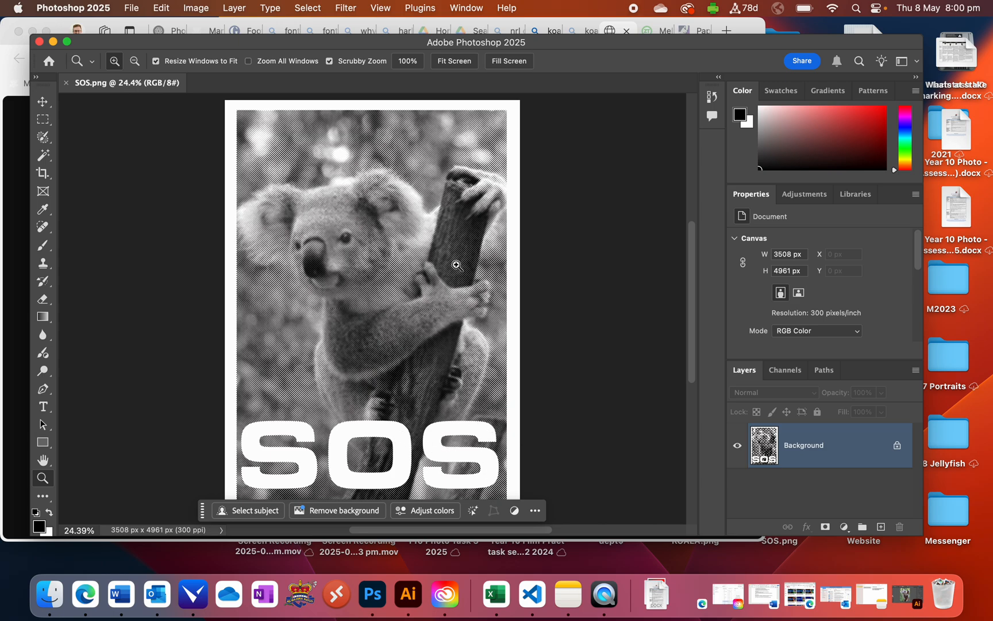
pyautogui.scroll(-2, 489, 260)
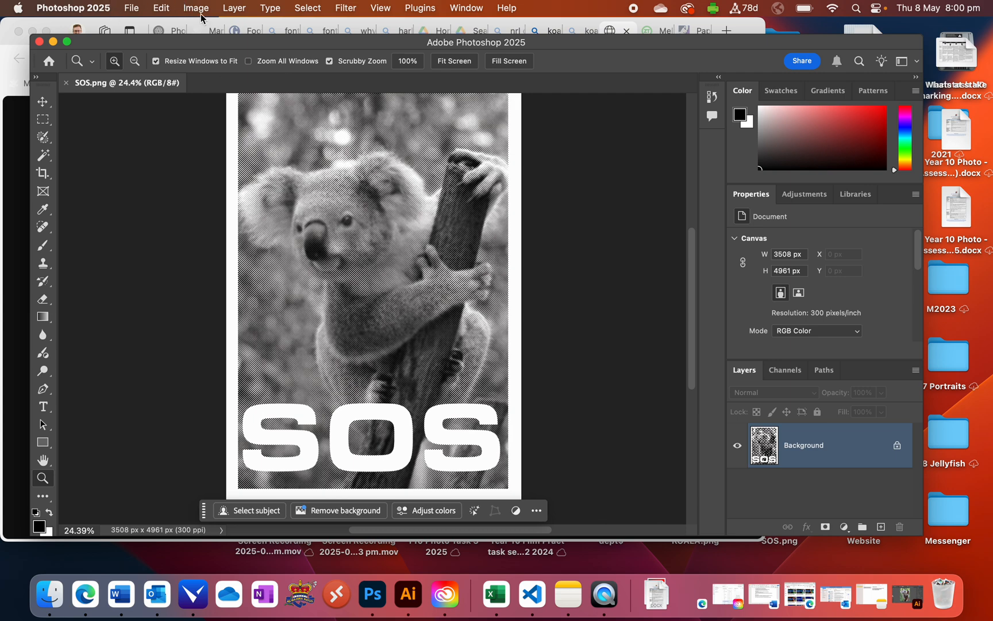
# Step: Create a new document from the A3 print preset, 297 x 420 mm at 300 ppi, and dismiss the Generate Image tip
pyautogui.click(132, 7)
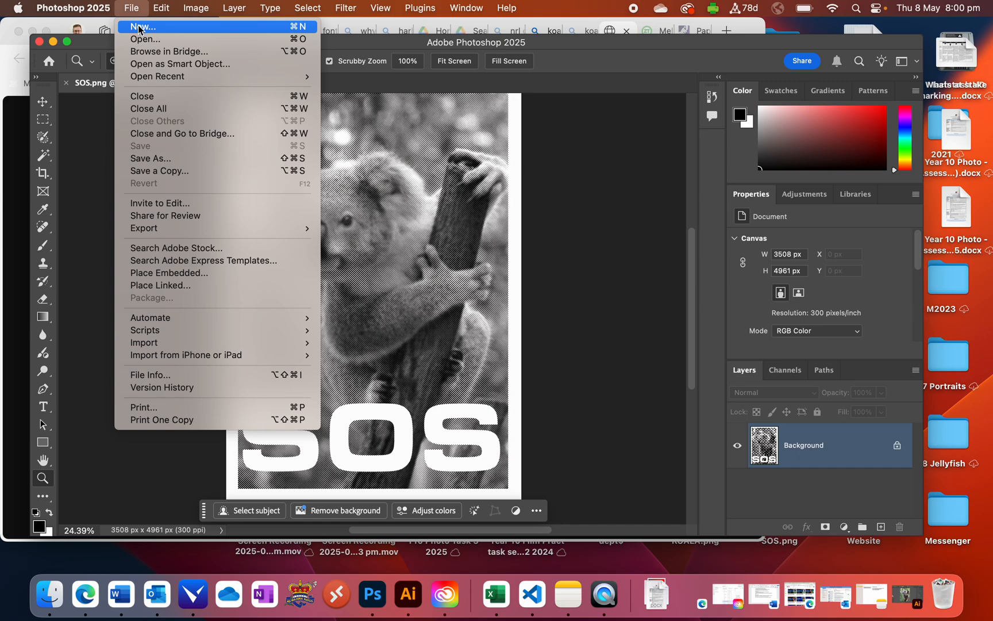
pyautogui.click(138, 28)
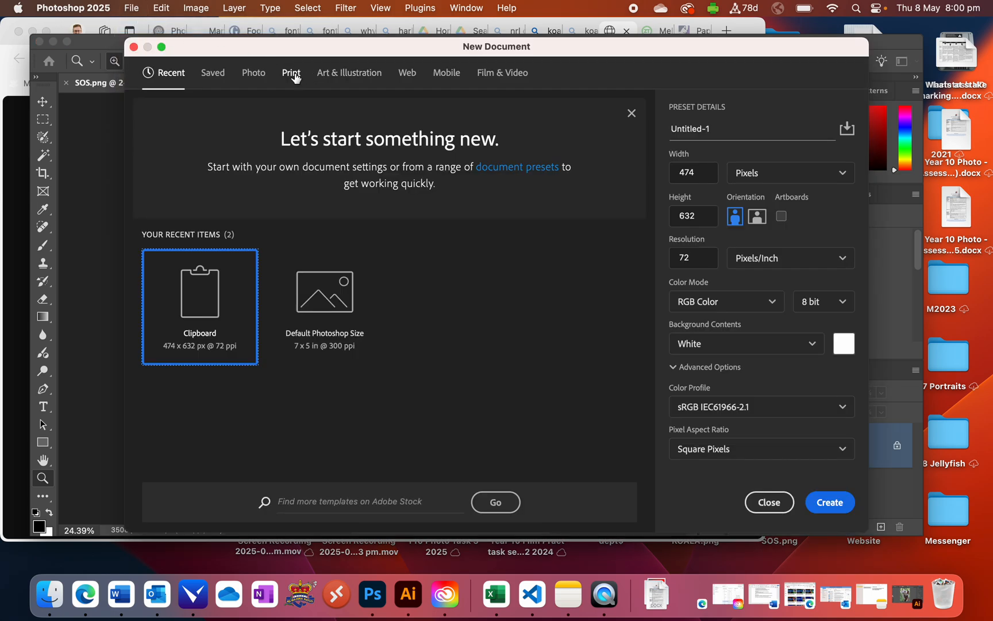
pyautogui.click(291, 73)
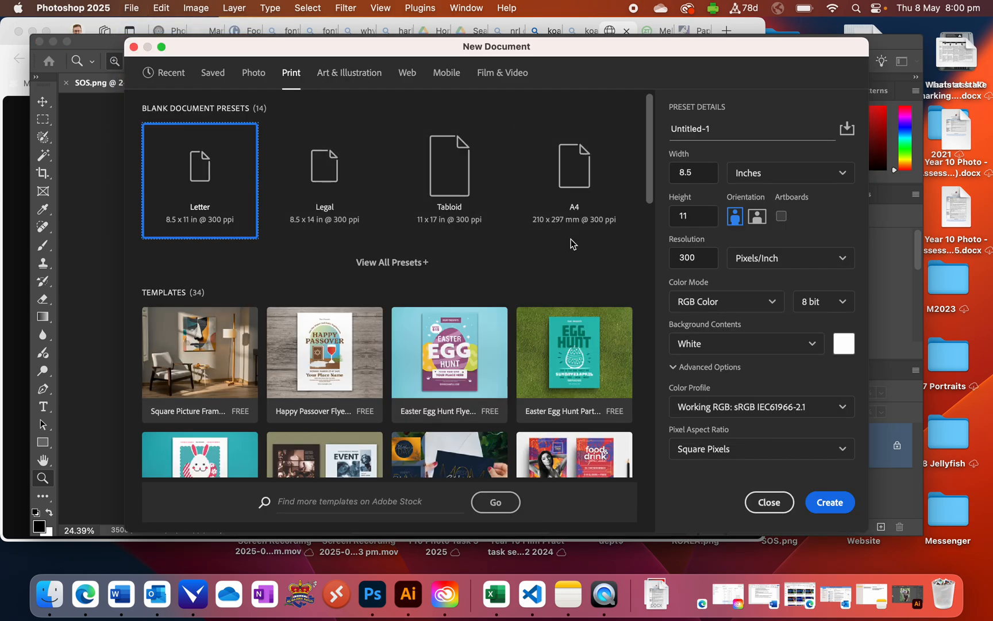
pyautogui.click(411, 263)
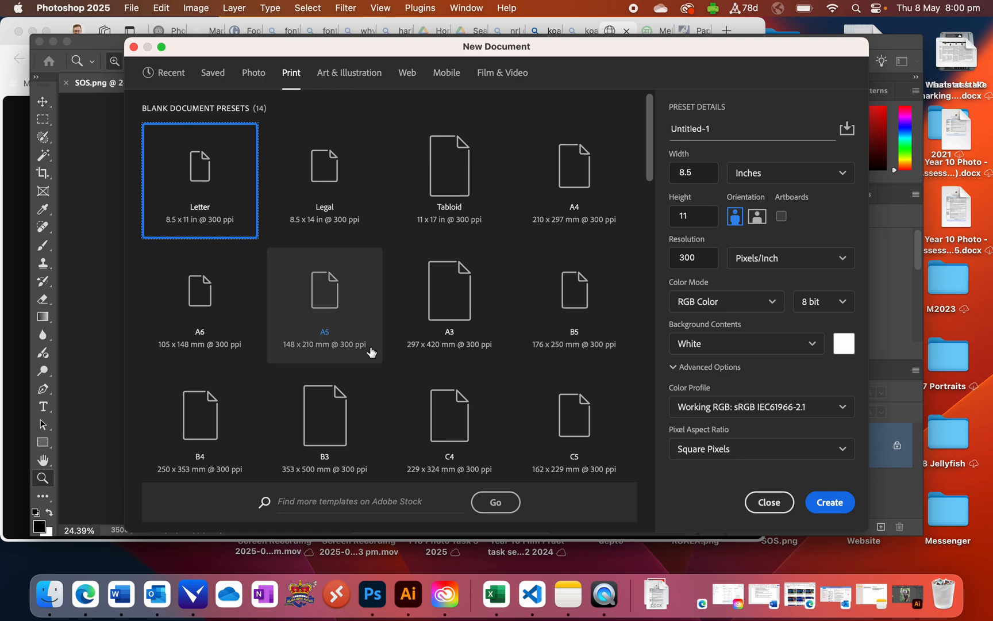
pyautogui.click(471, 291)
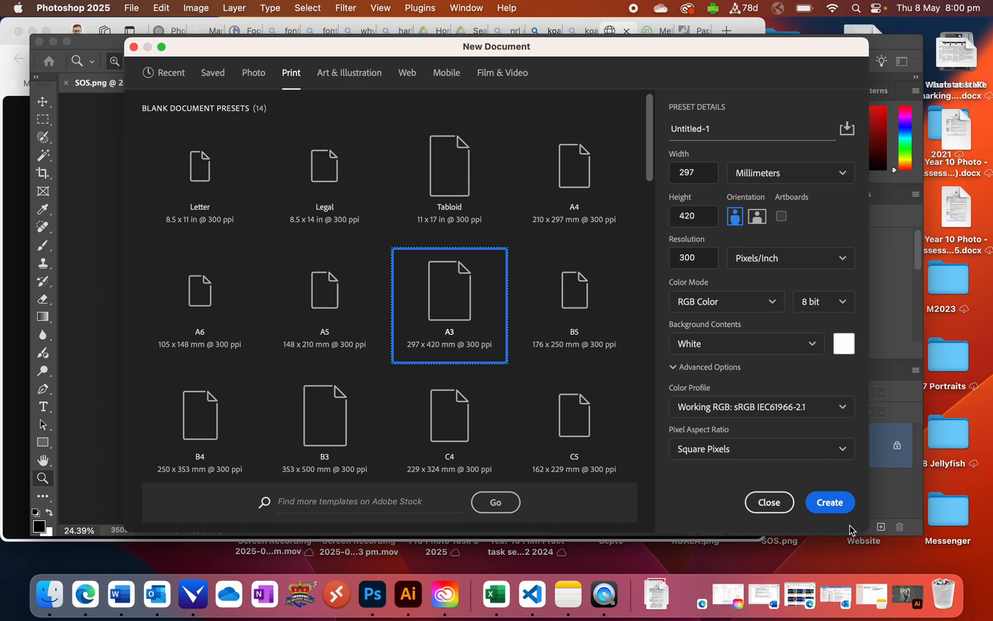
pyautogui.click(837, 503)
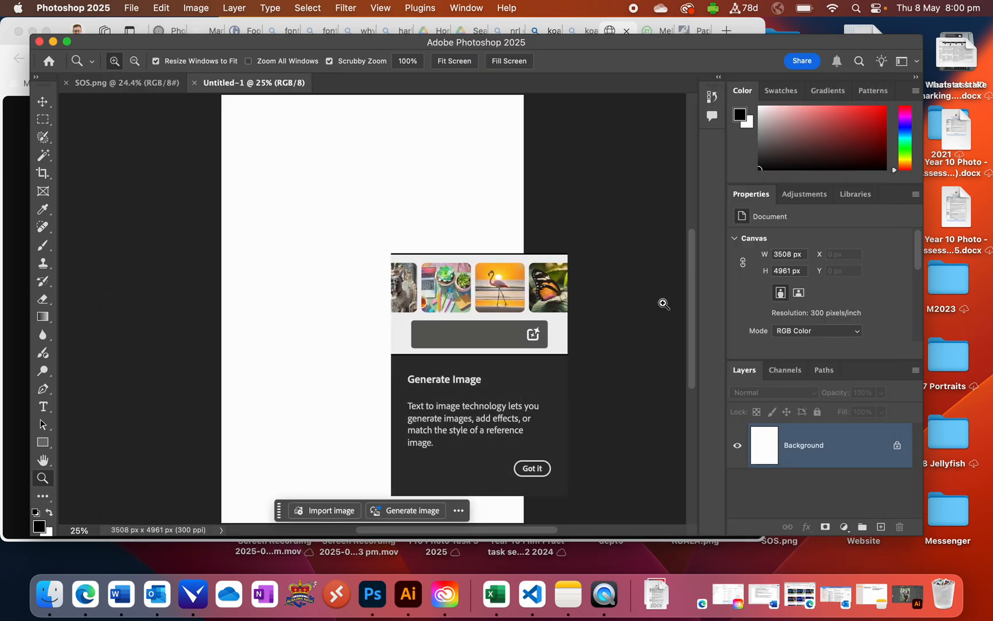
pyautogui.click(535, 472)
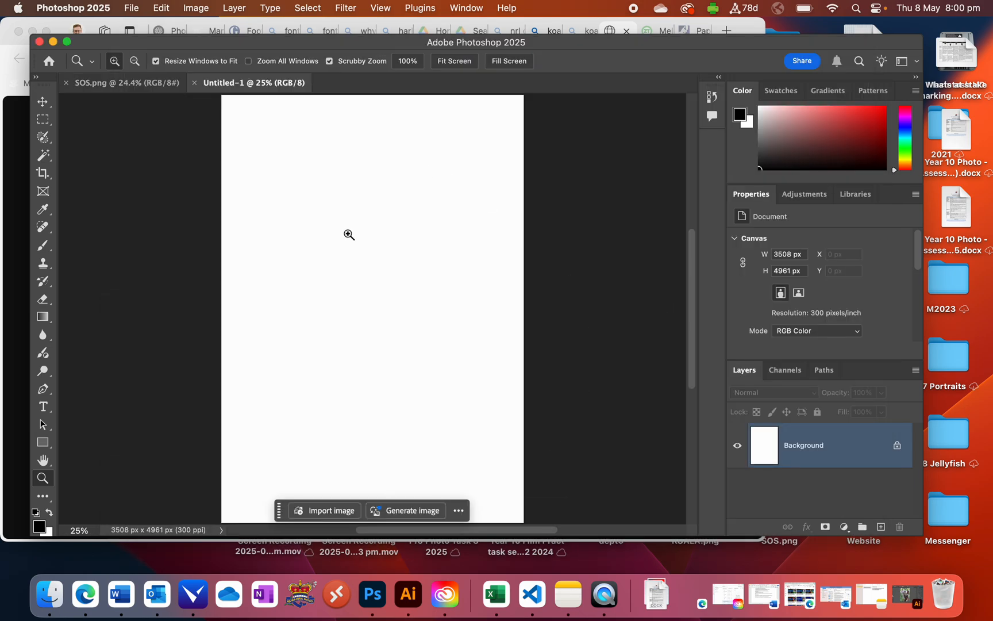
# Step: Copy the koala photo from the Edge browser and paste it into the blank A3 document in Photoshop
pyautogui.click(77, 588)
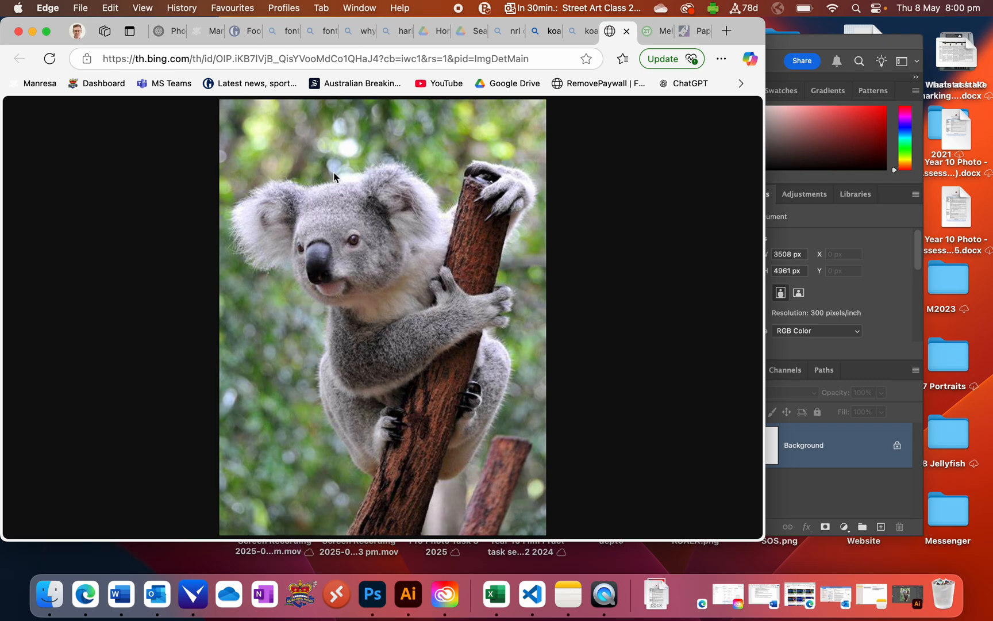
pyautogui.rightClick(397, 184)
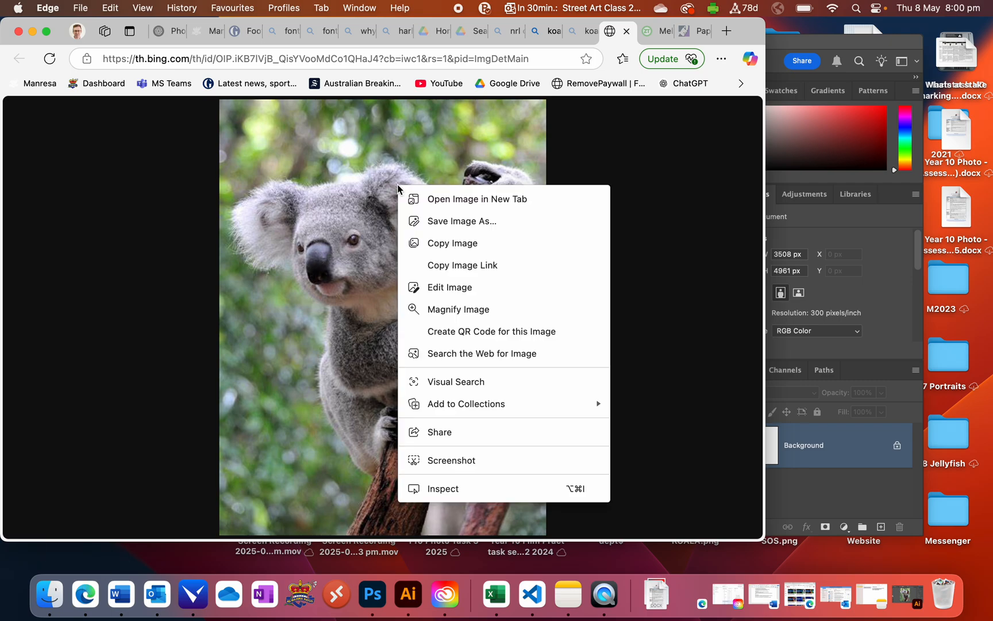
pyautogui.click(458, 240)
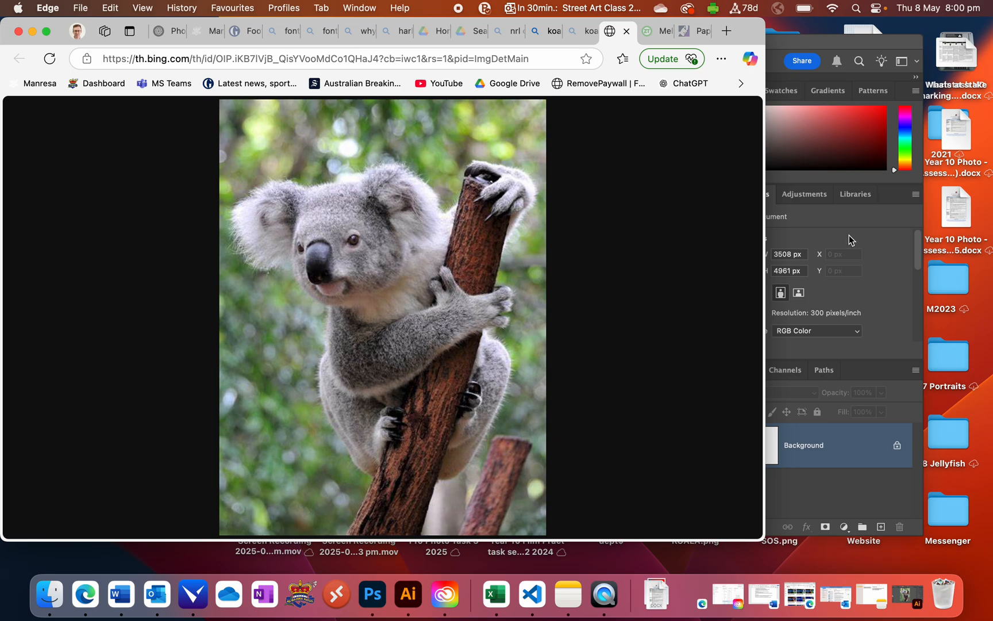
pyautogui.click(849, 235)
pyautogui.press('super+v')
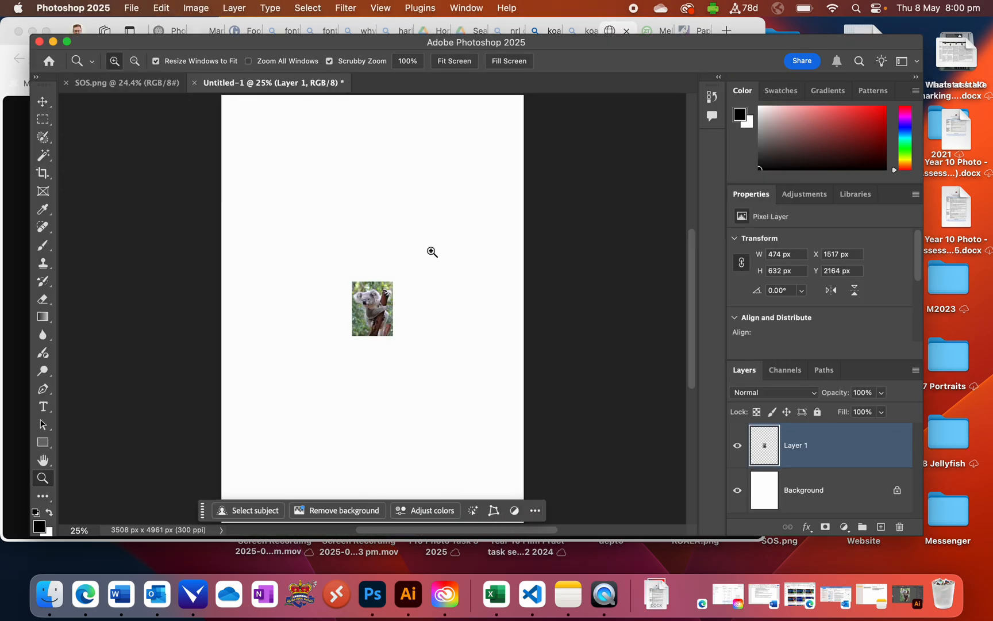
# Step: Scale the pasted koala photo proportionally to about 744% so it spans the page width
pyautogui.click(149, 6)
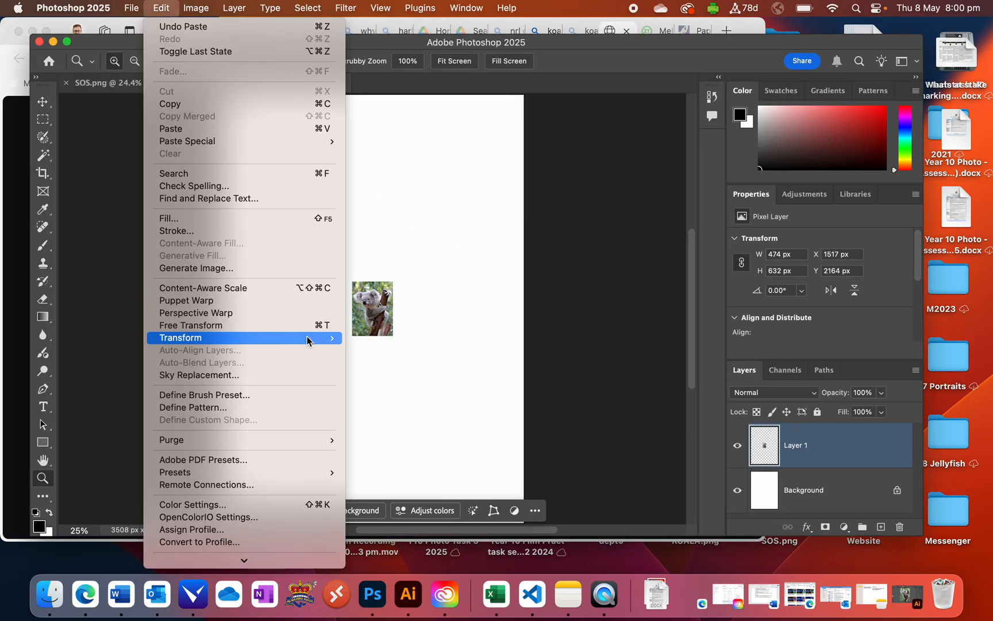
pyautogui.moveTo(308, 337)
pyautogui.click(397, 320)
pyautogui.moveTo(401, 282); pyautogui.dragTo(517, 116)
pyautogui.moveTo(355, 337); pyautogui.dragTo(226, 512)
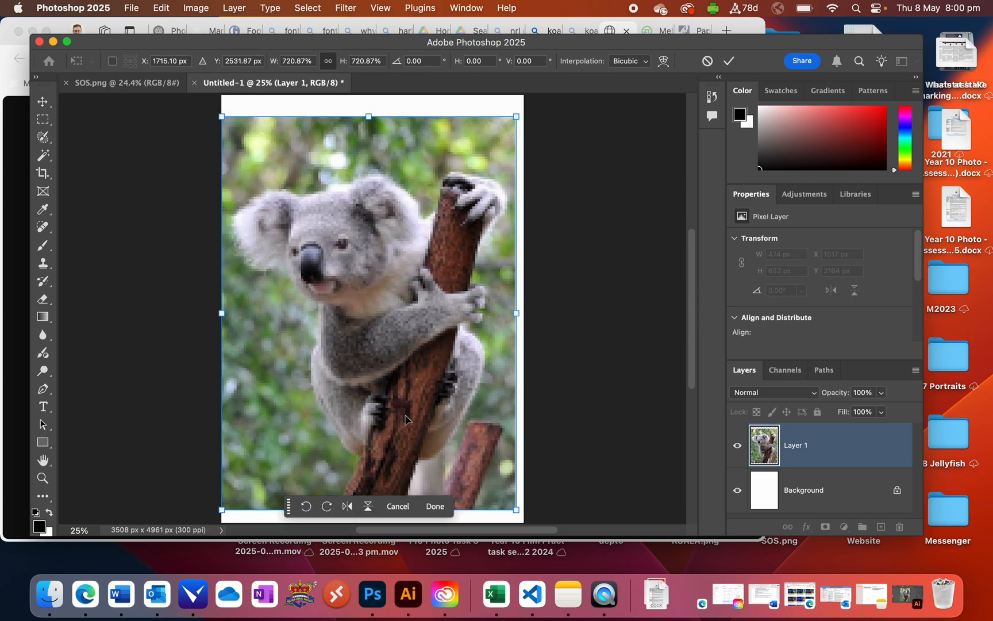
pyautogui.scroll(-5, 405, 420)
pyautogui.moveTo(516, 401); pyautogui.dragTo(528, 414)
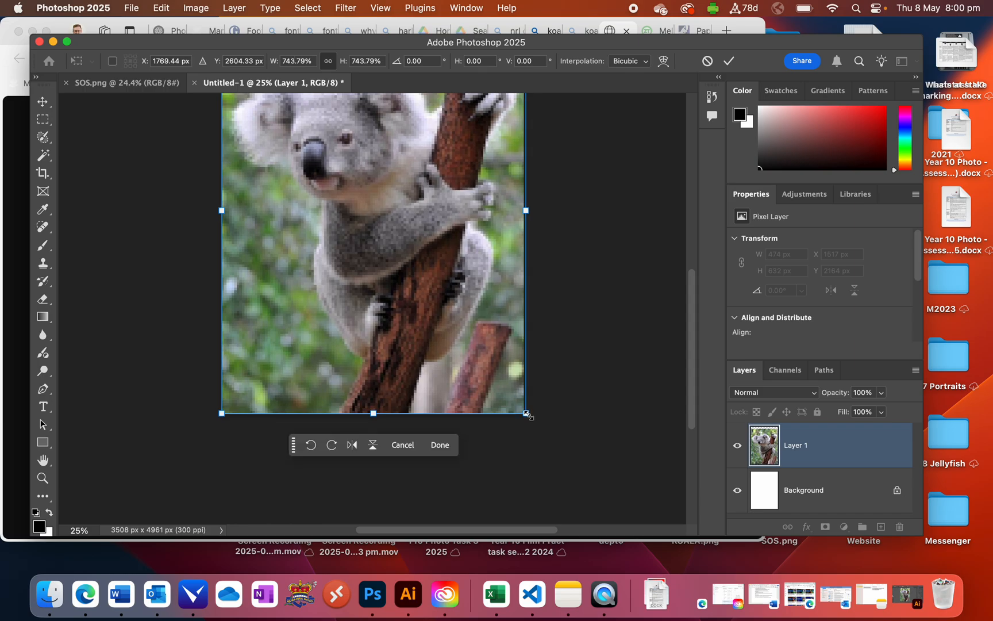
# Step: Fine-tune the koala photo's scale to about 737%, apply the transform and switch to the Rectangular Marquee tool
pyautogui.scroll(8, 384, 229)
pyautogui.moveTo(383, 172)
pyautogui.mouseDown()
pyautogui.moveTo(382, 147)
pyautogui.moveTo(384, 167)
pyautogui.mouseUp()
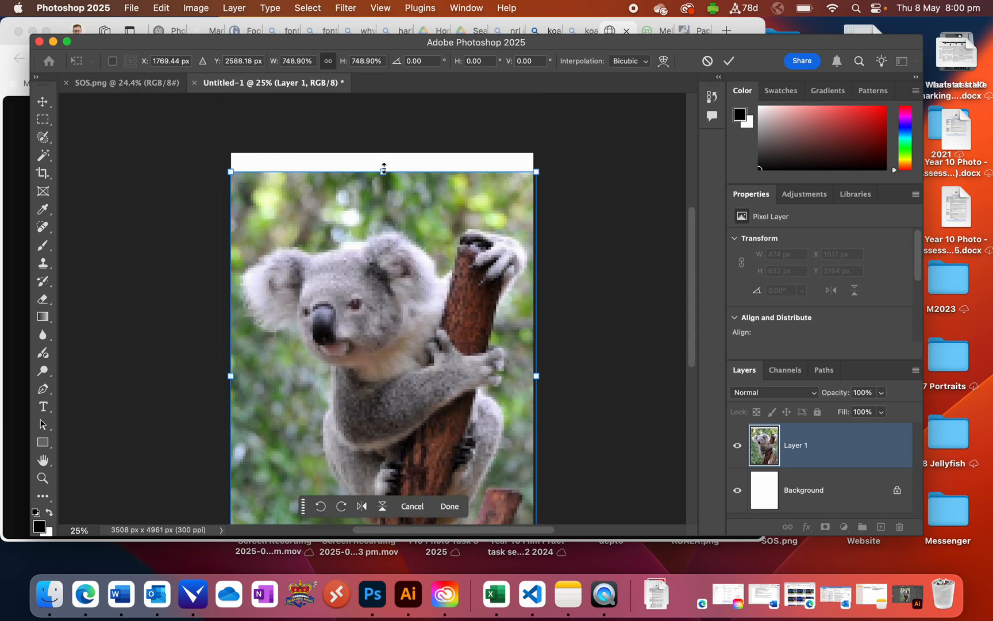
pyautogui.scroll(-5, 384, 276)
pyautogui.moveTo(385, 297); pyautogui.dragTo(386, 286)
pyautogui.scroll(5, 385, 276)
pyautogui.scroll(-1, 344, 230)
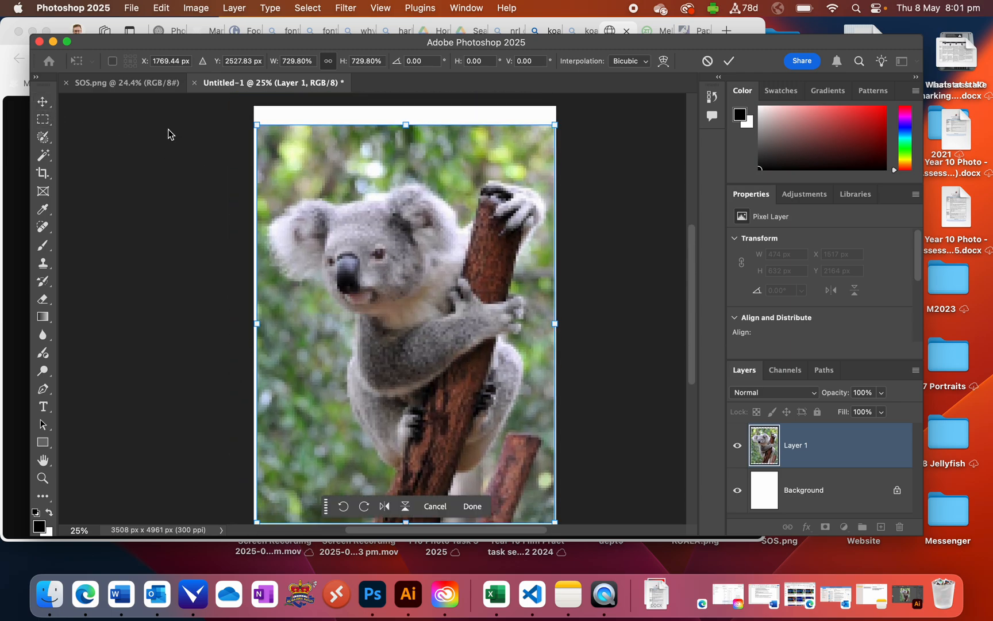
pyautogui.moveTo(407, 124); pyautogui.dragTo(409, 118)
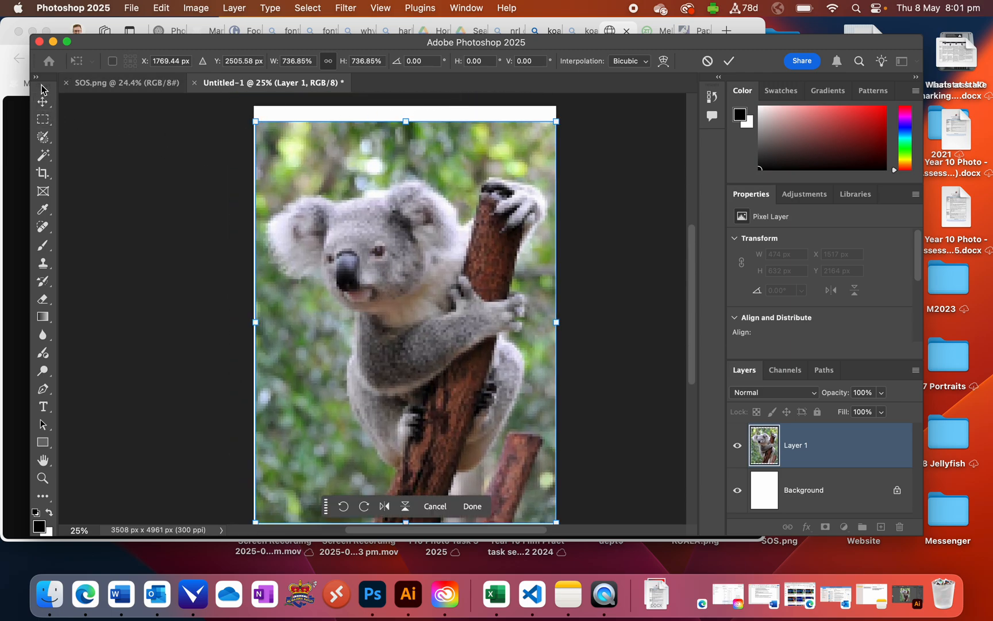
pyautogui.click(43, 101)
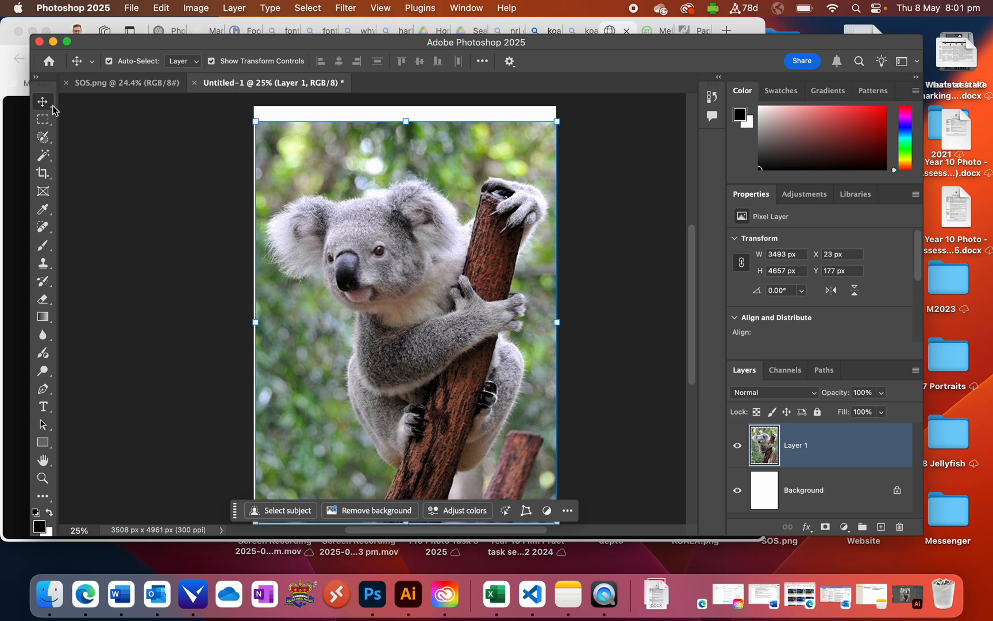
pyautogui.click(43, 119)
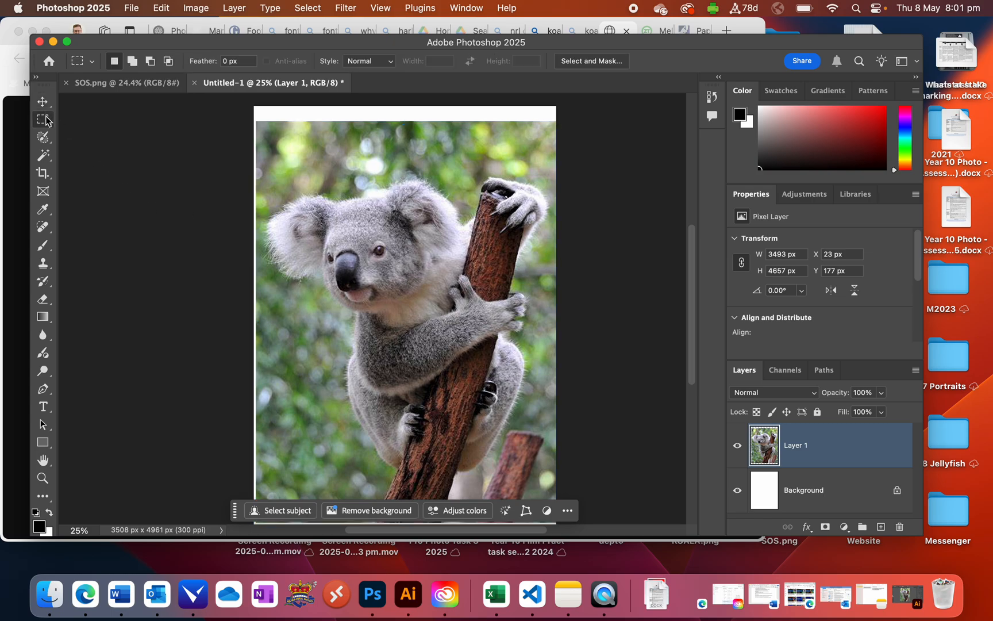
# Step: Inspect the enlarged koala photo's quality at actual size, then fit the whole document on screen
pyautogui.click(389, 7)
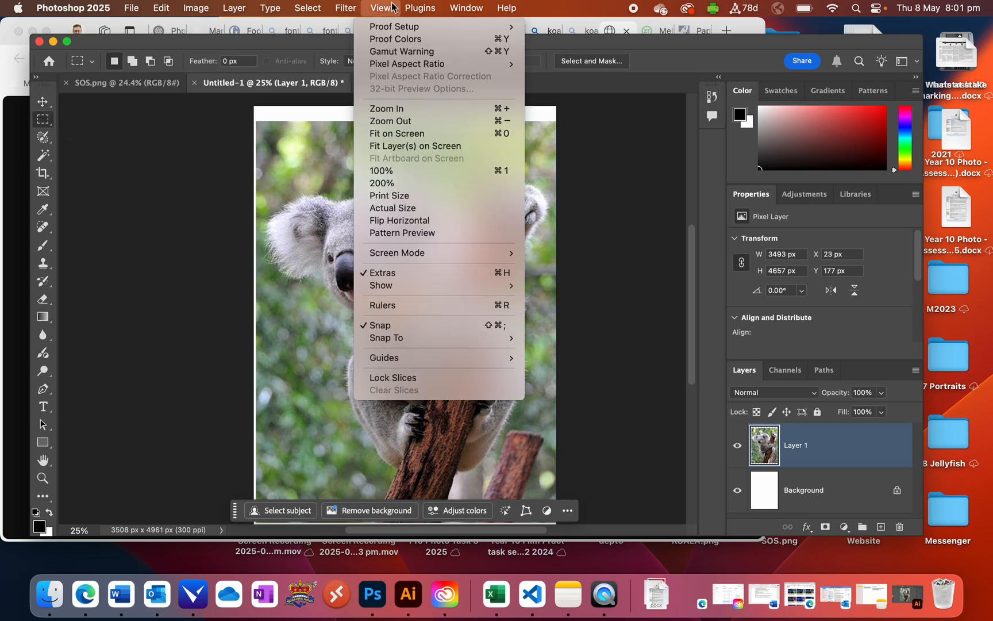
pyautogui.click(405, 208)
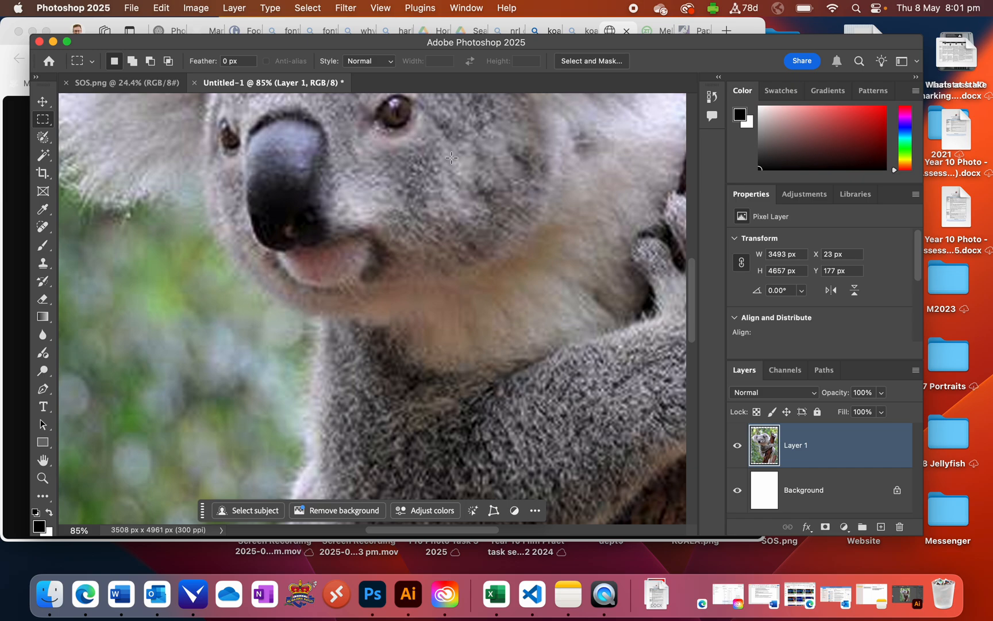
pyautogui.scroll(4, 452, 158)
pyautogui.hscroll(1, 451, 157)
pyautogui.click(386, 7)
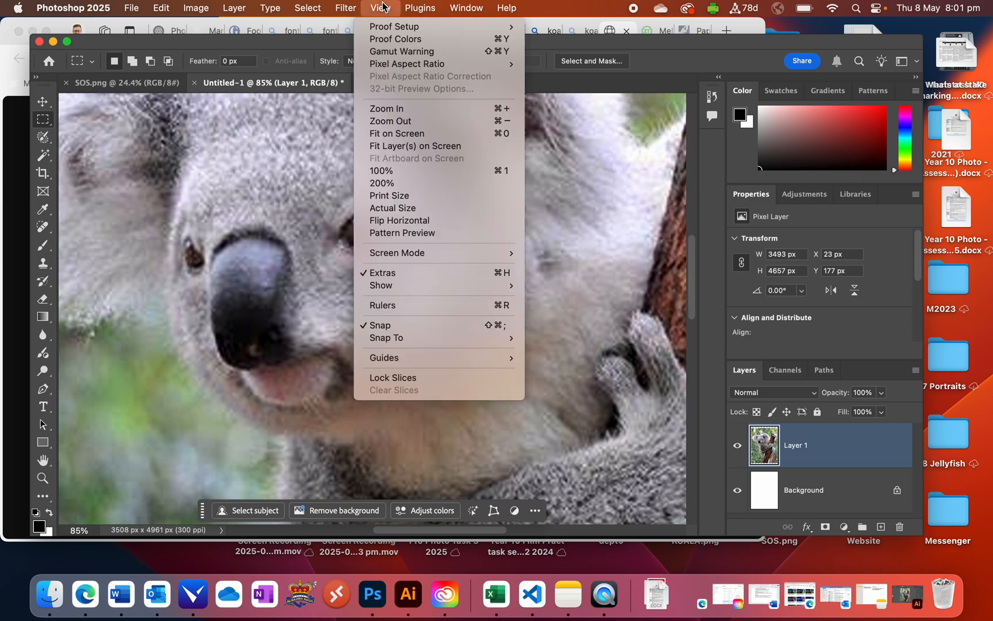
pyautogui.click(406, 134)
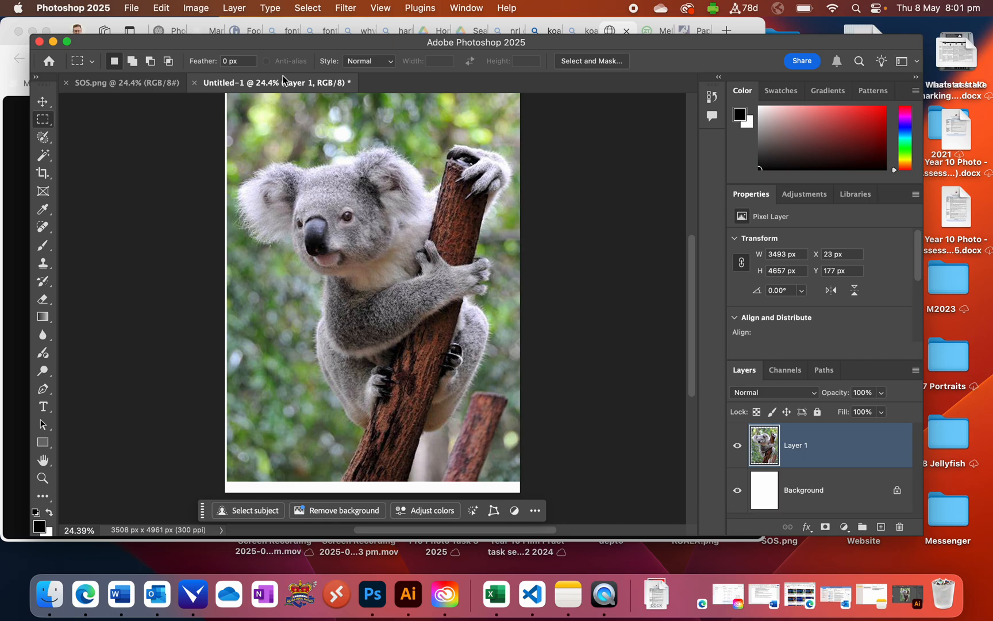
pyautogui.click(347, 7)
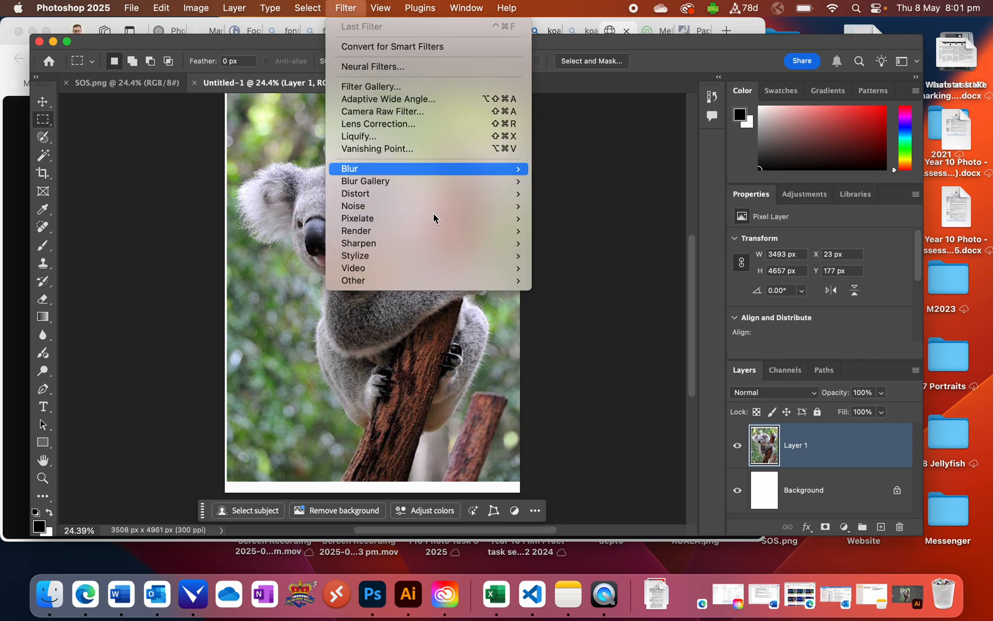
pyautogui.moveTo(446, 218)
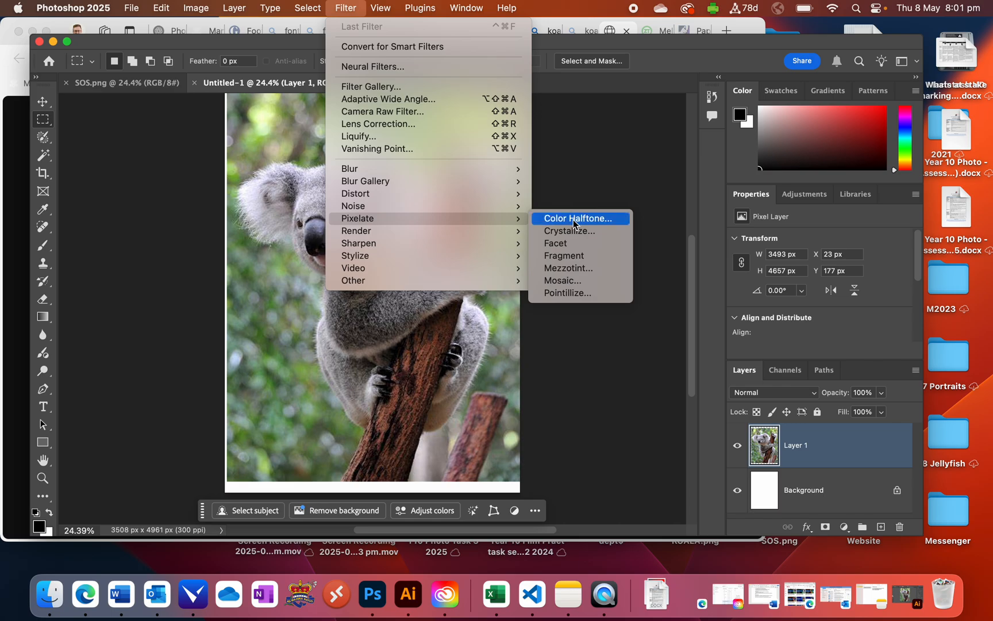
pyautogui.click(190, 207)
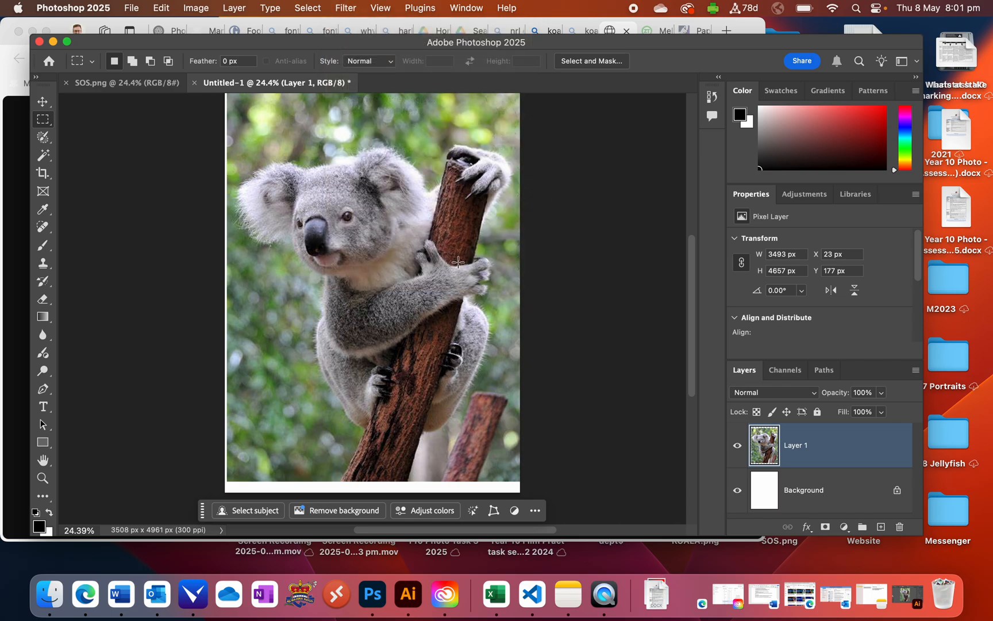
# Step: Set the koala layer's contrast to 100 with the Brightness/Contrast adjustment
pyautogui.scroll(2, 332, 329)
pyautogui.hscroll(2, 332, 329)
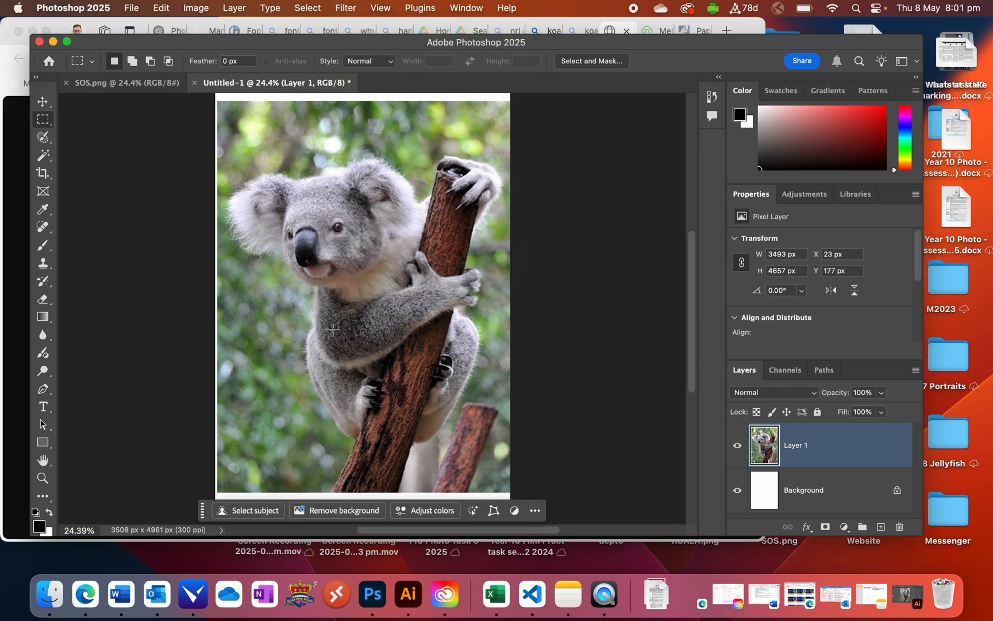
pyautogui.click(196, 8)
pyautogui.moveTo(321, 46)
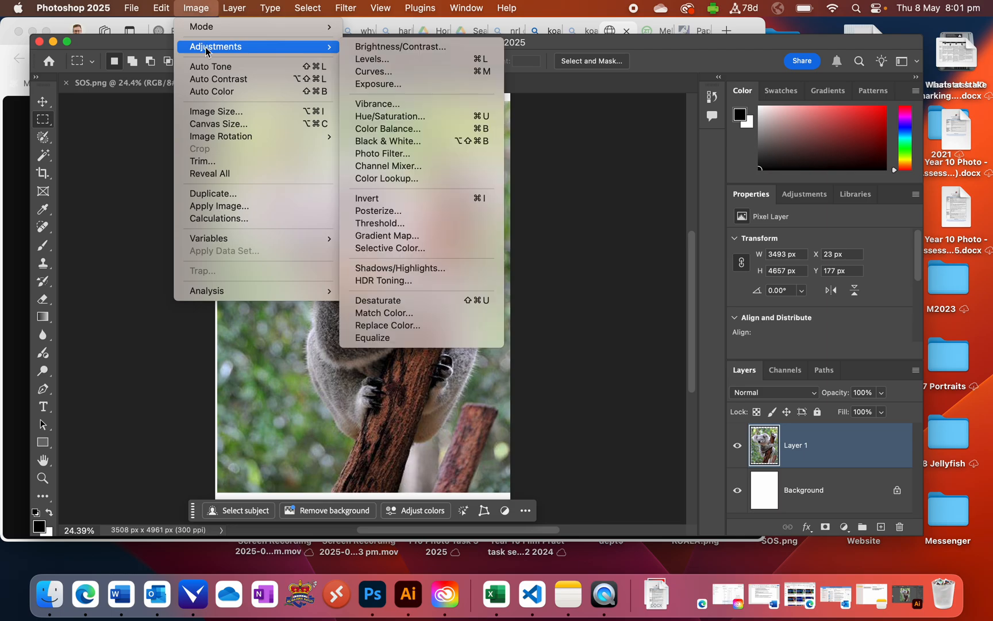
pyautogui.click(379, 46)
pyautogui.moveTo(463, 223); pyautogui.dragTo(687, 236)
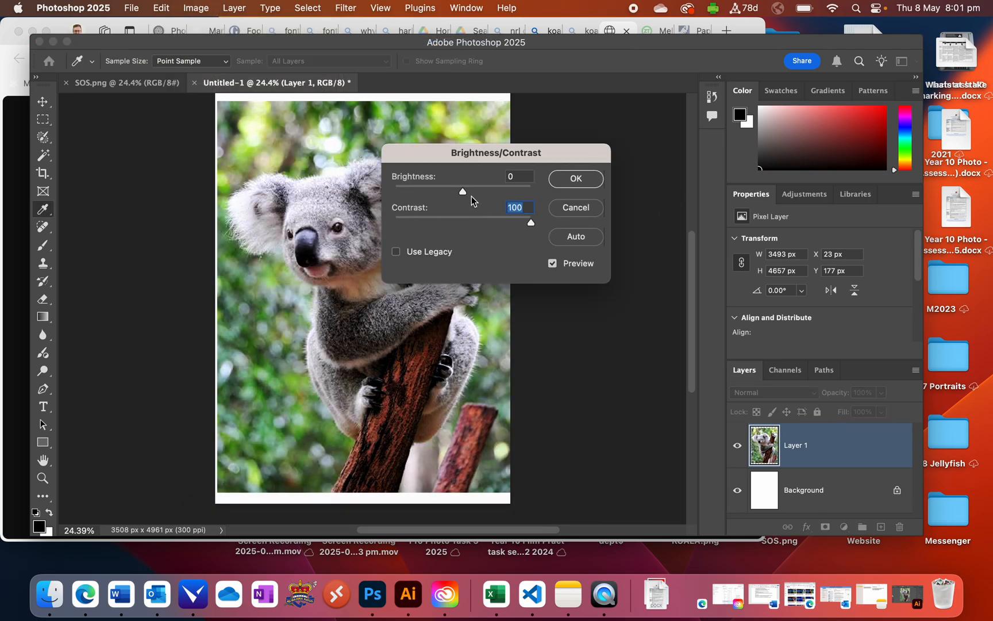
pyautogui.moveTo(466, 190); pyautogui.dragTo(462, 189)
pyautogui.press('Return')
pyautogui.press('m')
# Step: Apply the Color Halftone filter to the koala layer with a maximum radius of 8 pixels and all four screen angles at 45 degrees
pyautogui.click(347, 8)
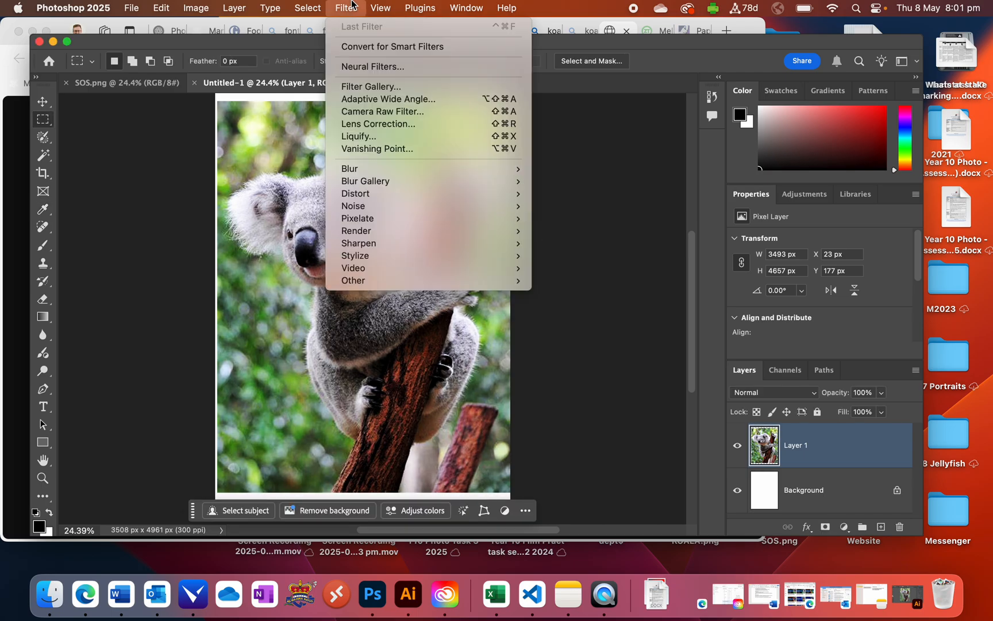
pyautogui.moveTo(397, 218)
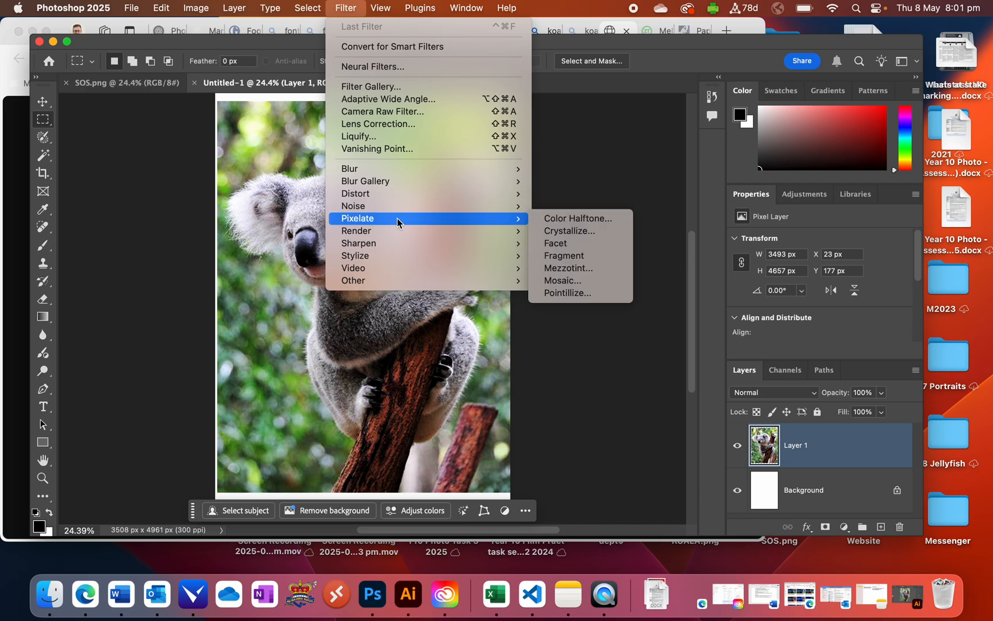
pyautogui.click(577, 219)
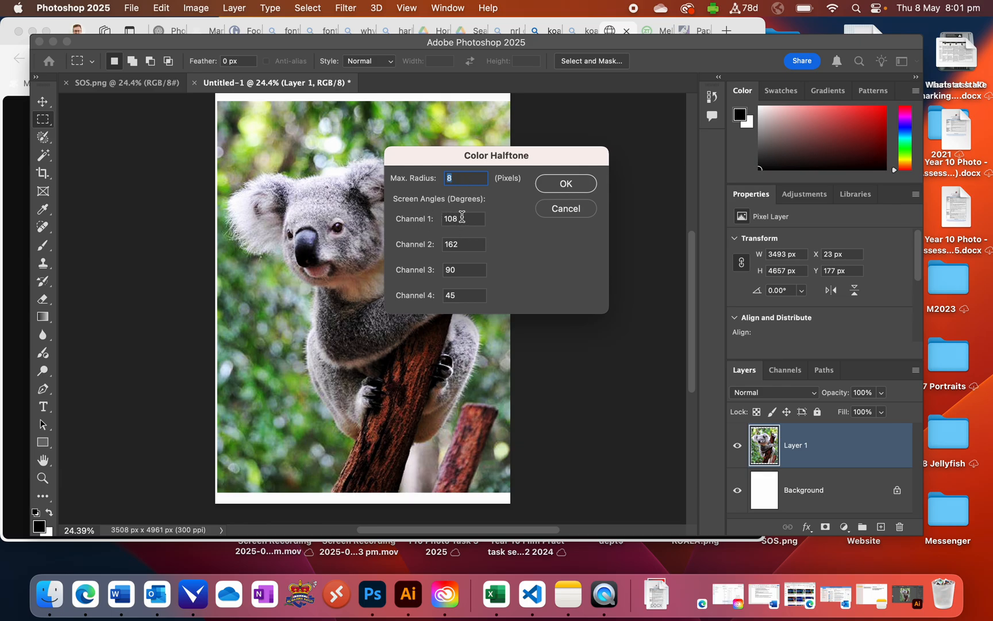
pyautogui.press('Tab')
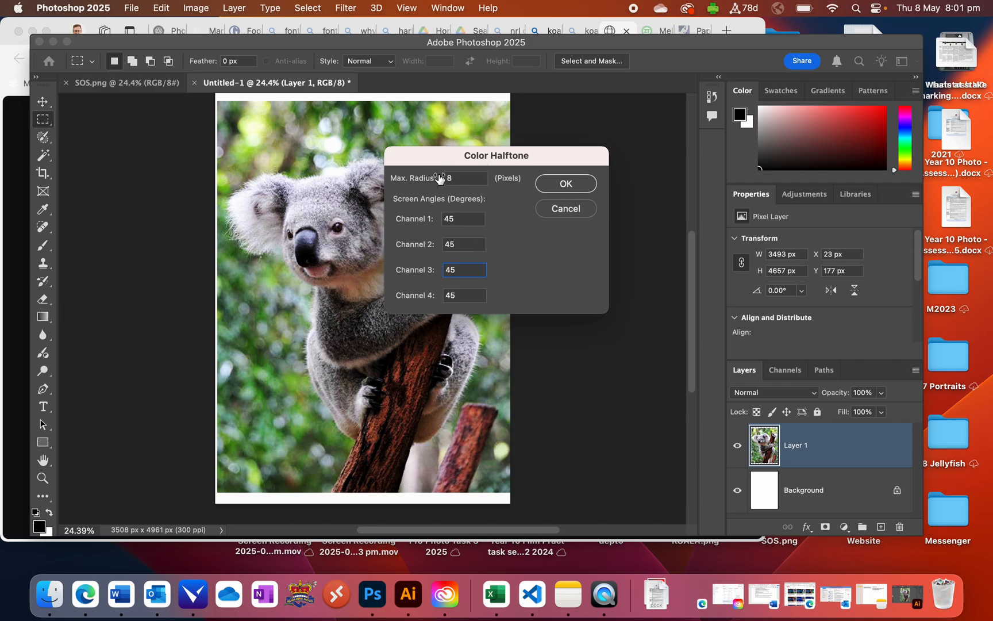
pyautogui.click(557, 185)
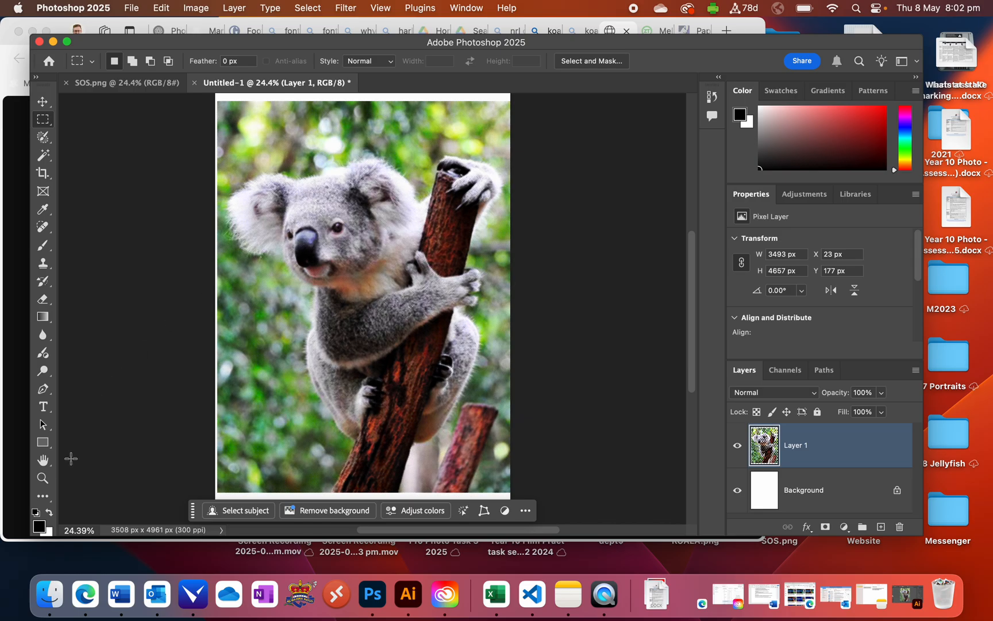
# Step: Desaturate the halftoned koala layer with a Hue/Saturation adjustment, setting Saturation to -100
pyautogui.click(42, 478)
pyautogui.click(368, 253)
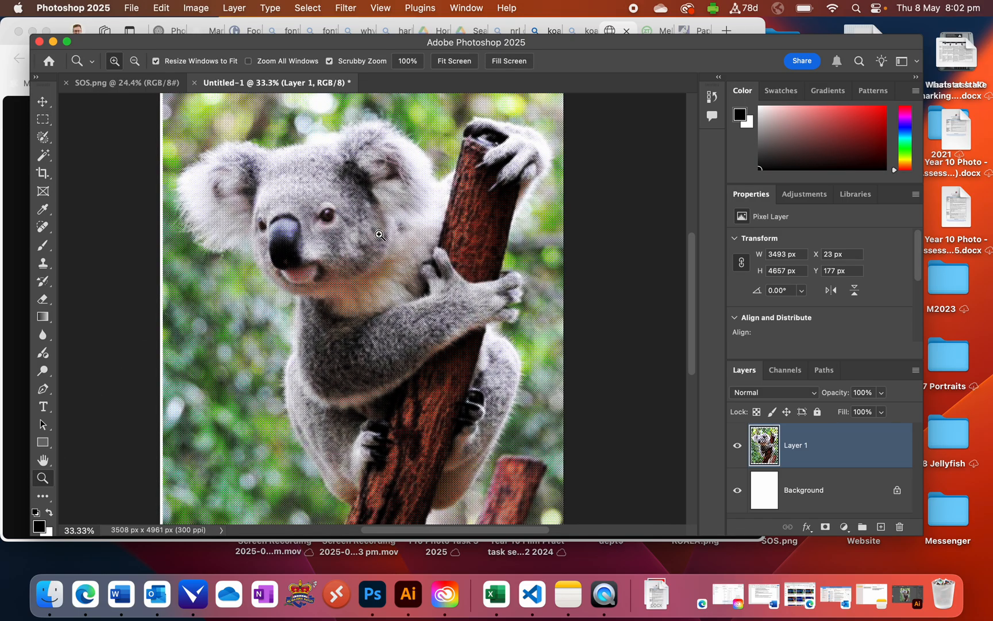
pyautogui.click(375, 237)
pyautogui.click(365, 235)
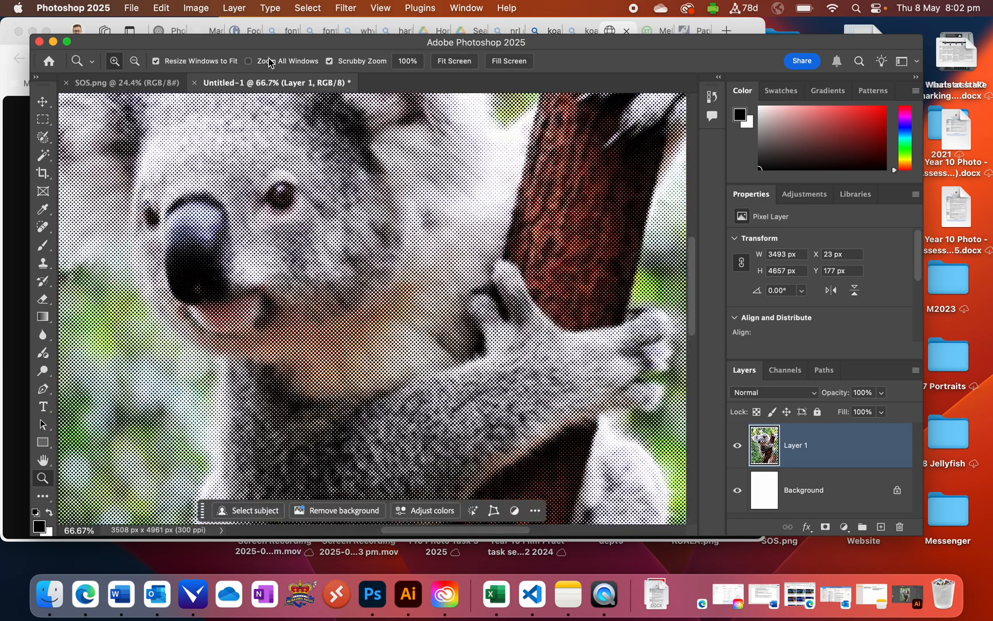
pyautogui.click(198, 6)
pyautogui.moveTo(209, 47)
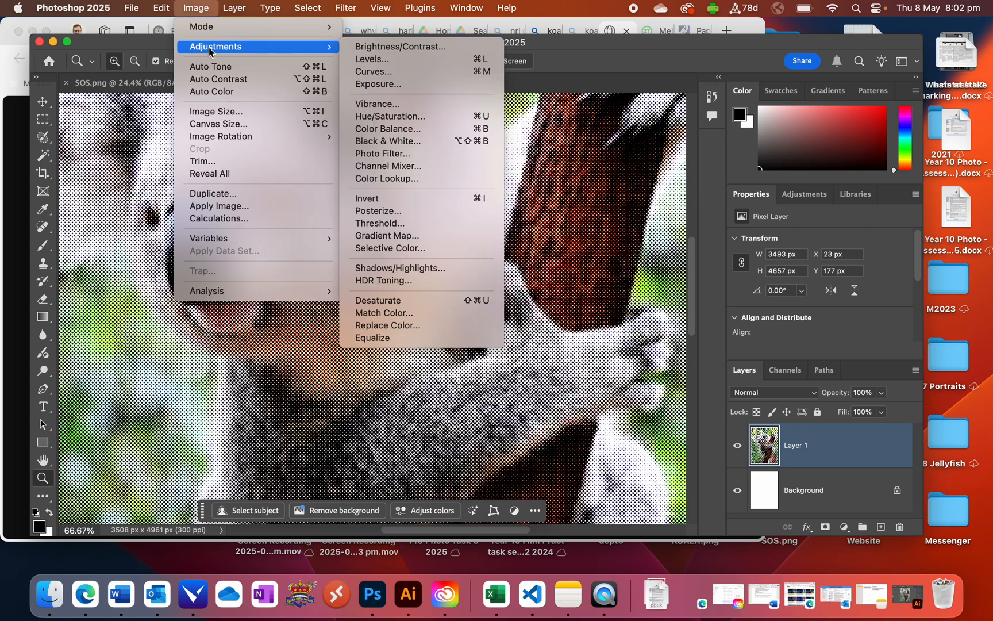
pyautogui.click(424, 116)
pyautogui.moveTo(462, 244); pyautogui.dragTo(393, 246)
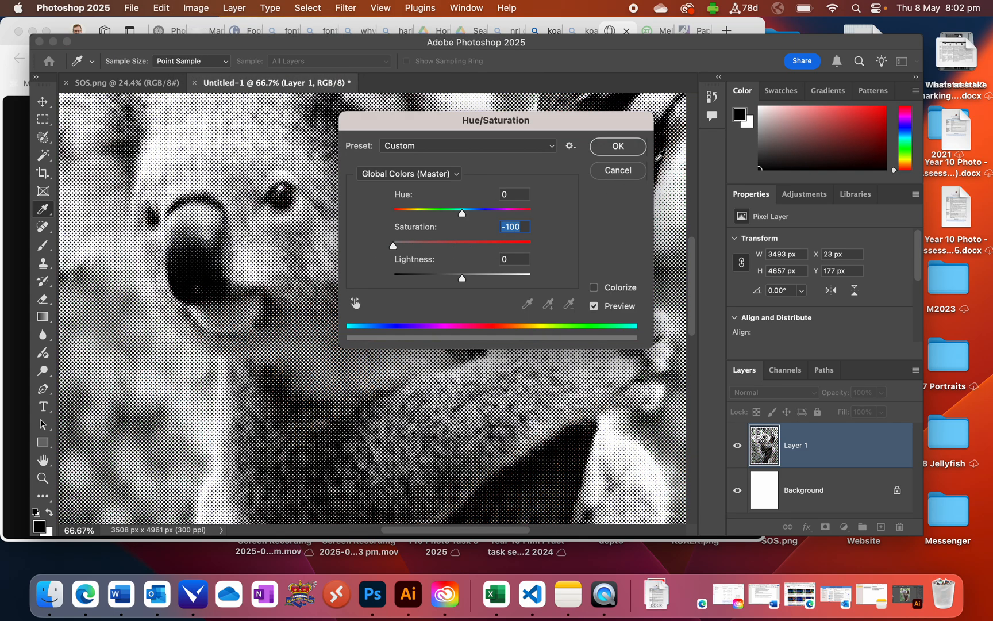
pyautogui.click(618, 146)
pyautogui.press('z')
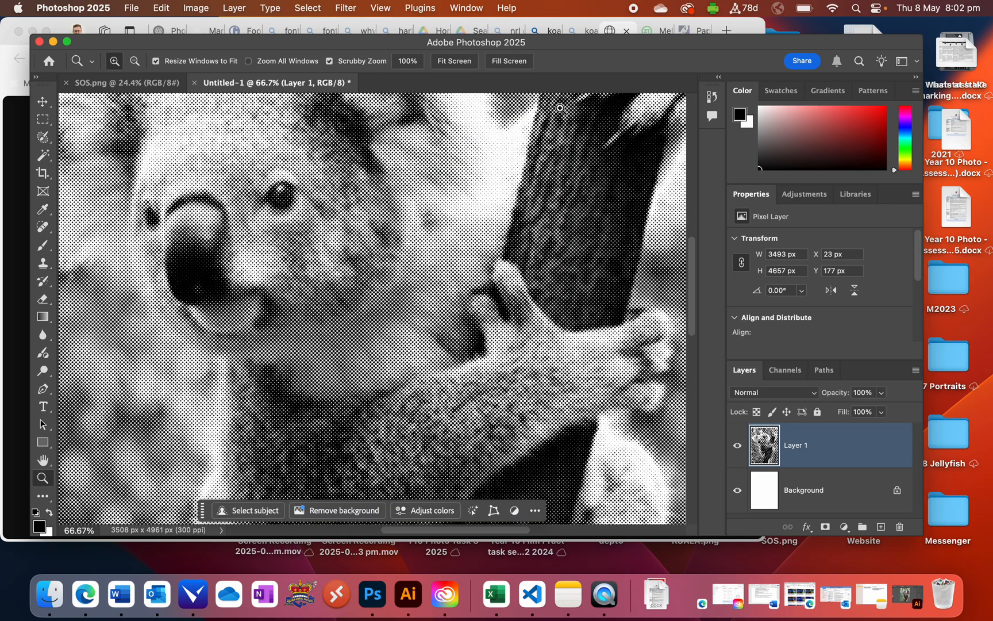
# Step: Check the black-and-white halftone dots up close, and undo both the desaturation and the Color Halftone filter
pyautogui.click(381, 8)
pyautogui.click(385, 134)
pyautogui.click(371, 262)
pyautogui.click(371, 262)
pyautogui.click(370, 247)
pyautogui.click(370, 247)
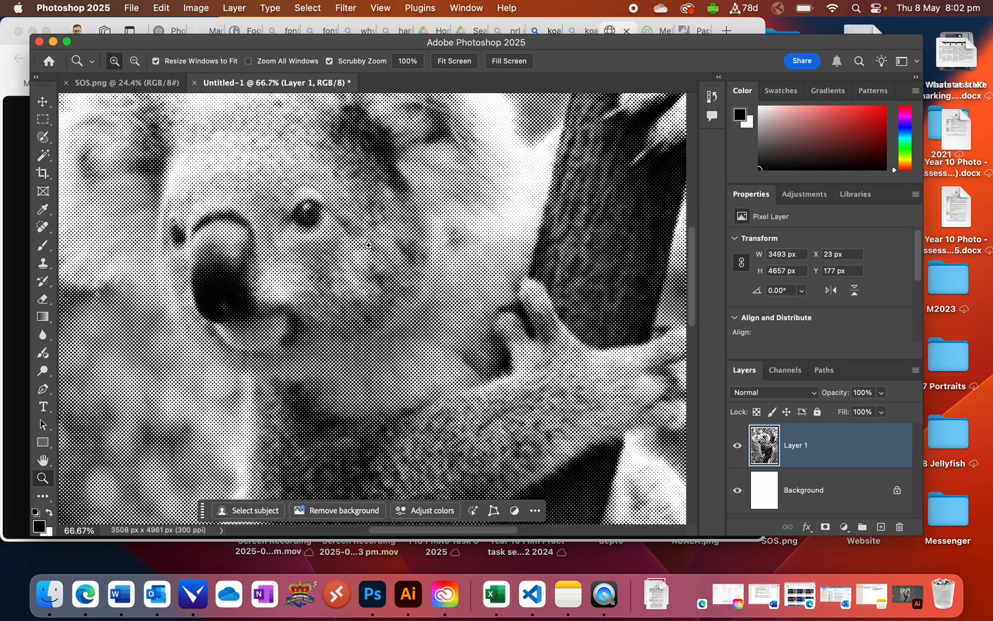
pyautogui.press('super+z')
pyautogui.press('super+z')
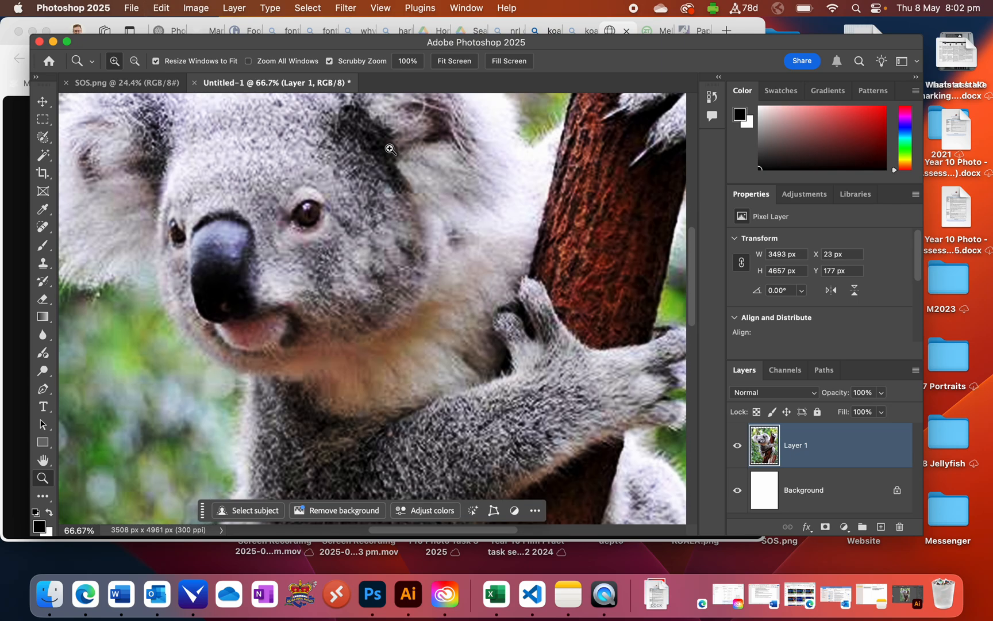
# Step: Turn the unfiltered koala photo black and white by setting its Hue/Saturation Saturation value to -100
pyautogui.click(196, 8)
pyautogui.moveTo(210, 51)
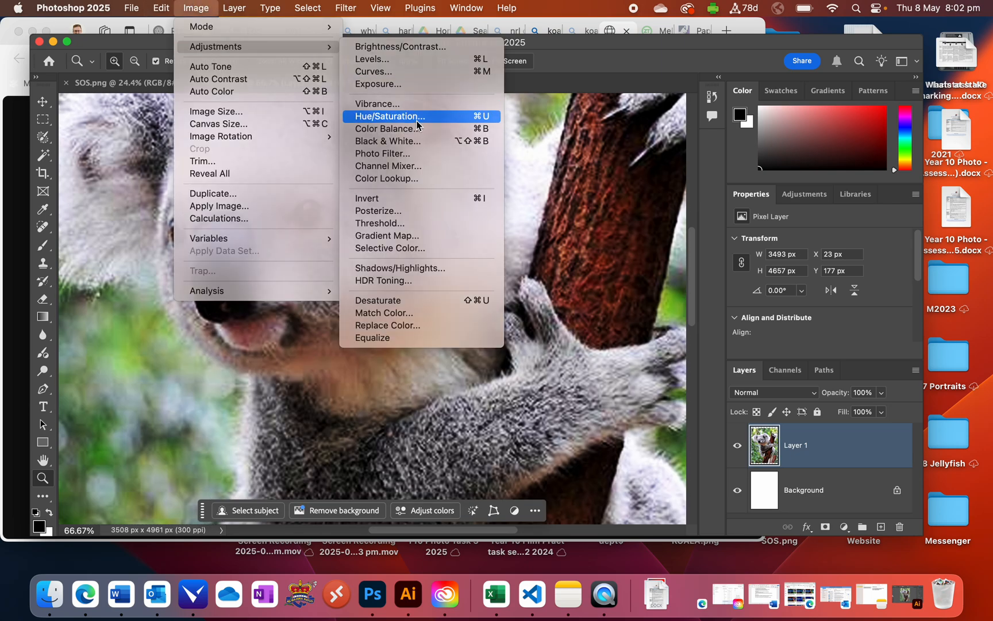
pyautogui.click(437, 113)
pyautogui.moveTo(462, 248); pyautogui.dragTo(281, 223)
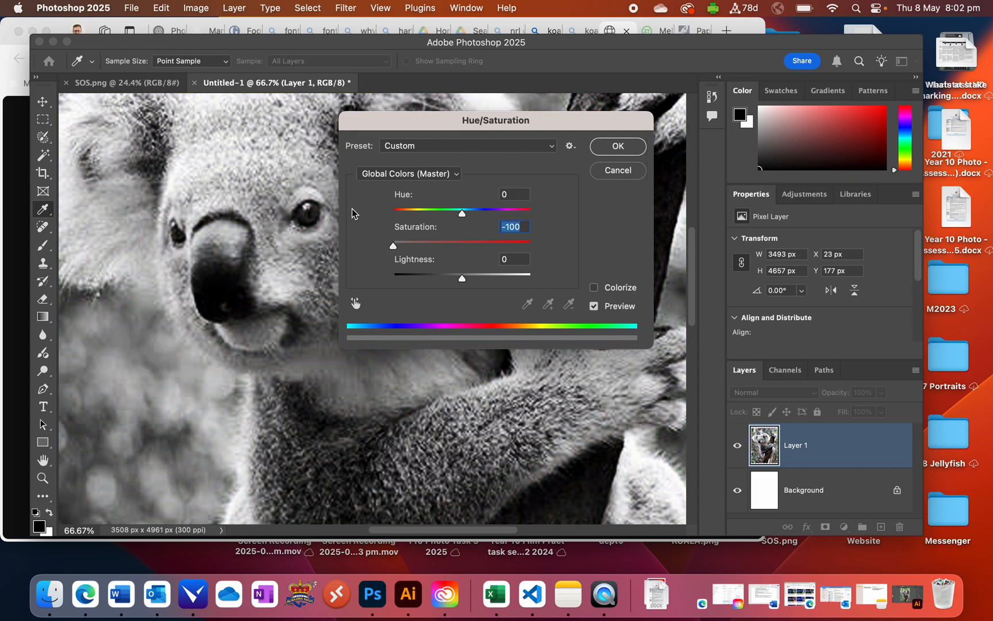
pyautogui.click(622, 148)
# Step: Apply Color Halftone to the black-and-white koala with a maximum radius of 12 pixels and 45-degree screen angles
pyautogui.click(346, 7)
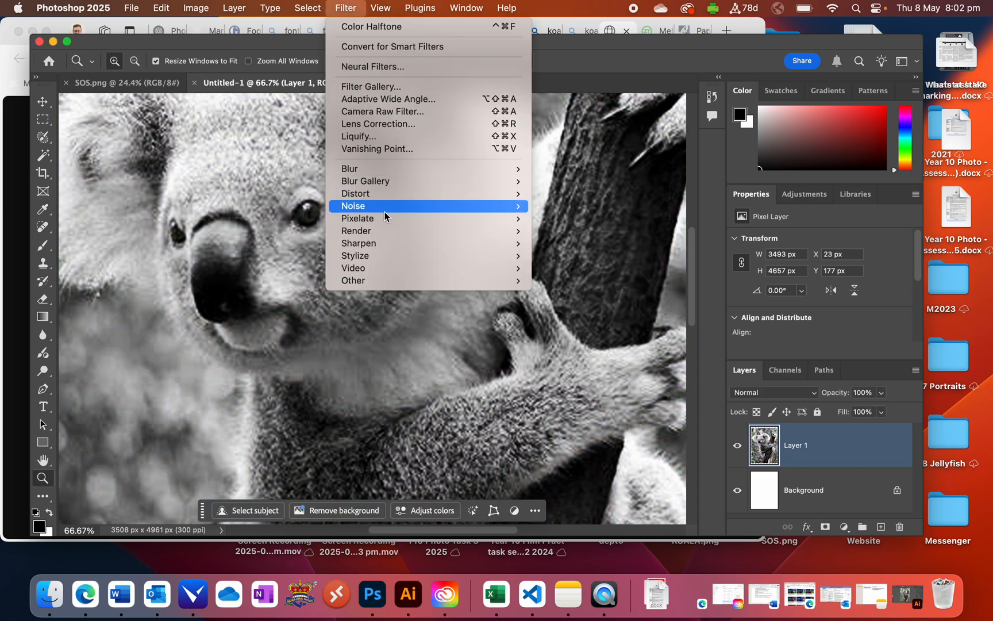
pyautogui.moveTo(403, 219)
pyautogui.click(578, 219)
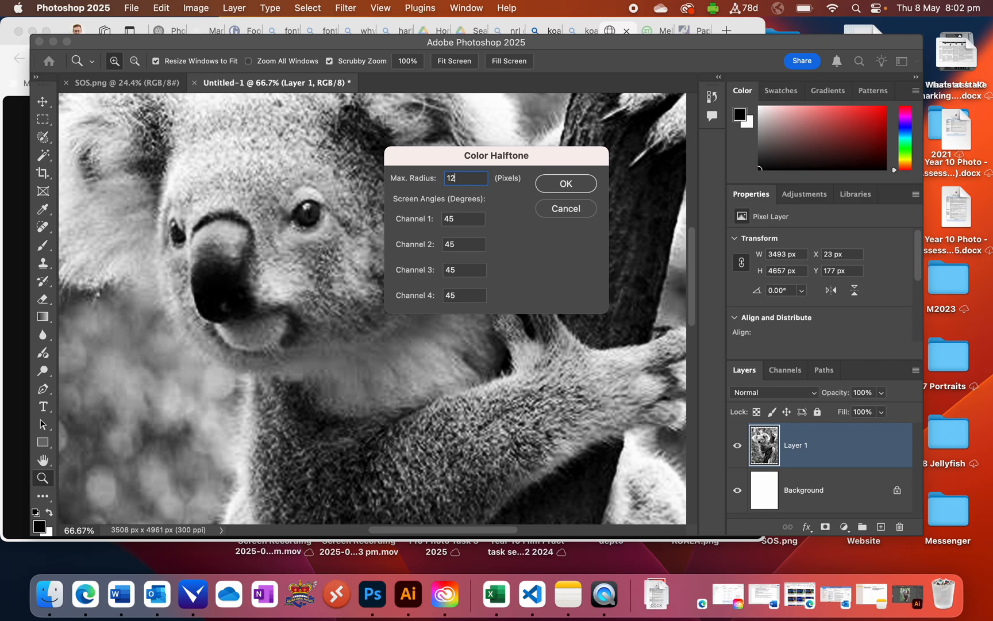
pyautogui.write('12')
pyautogui.press('Return')
# Step: Review the 12-pixel dots on the full page and up close, and undo the halftone
pyautogui.click(384, 7)
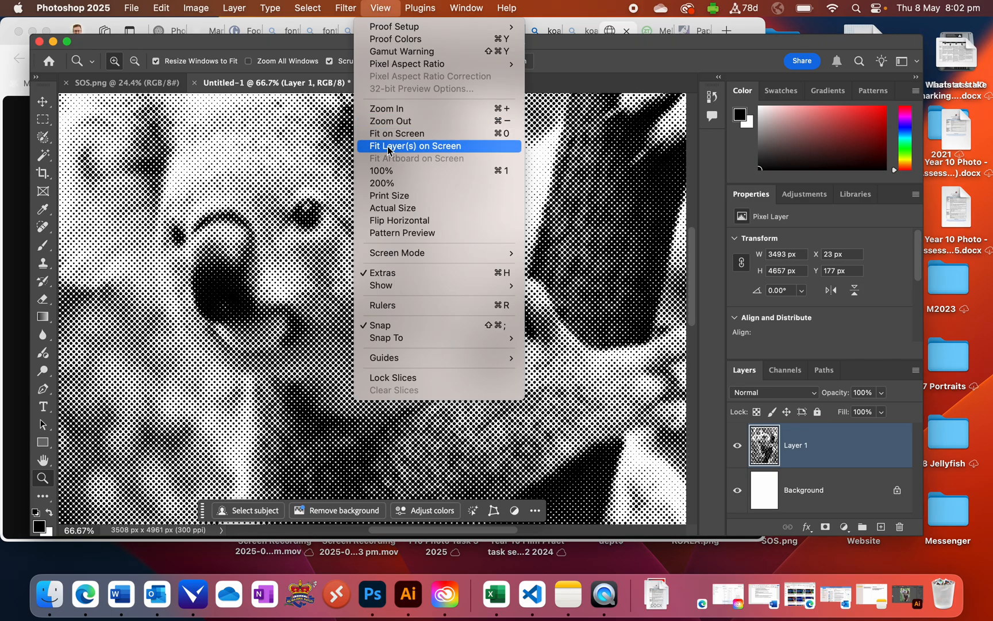
pyautogui.click(393, 132)
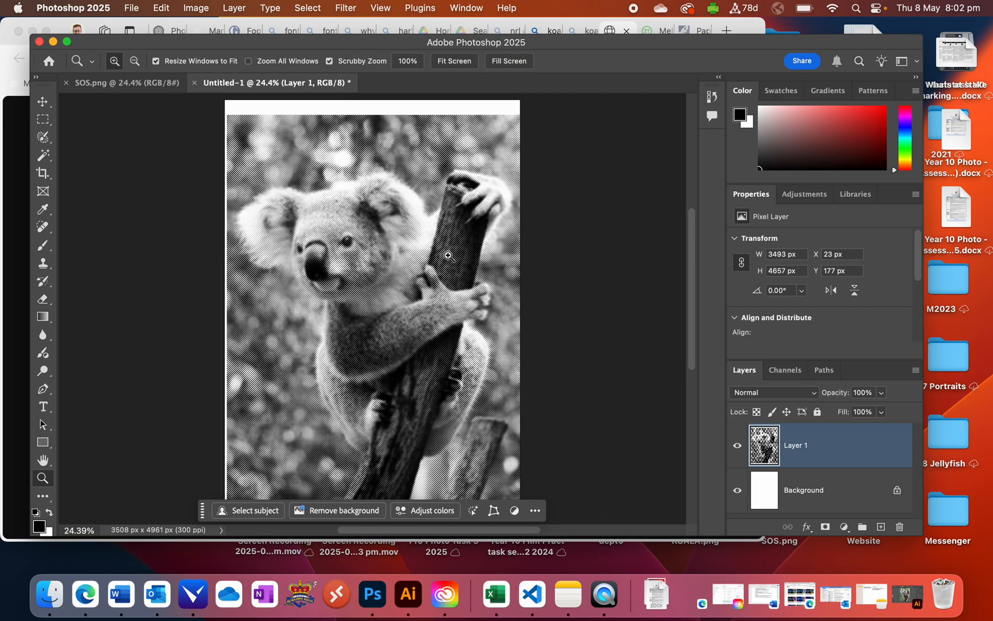
pyautogui.click(399, 240)
pyautogui.click(398, 238)
pyautogui.click(398, 238)
pyautogui.press('super+z')
# Step: Apply Color Halftone to the koala layer with the maximum radius raised to 20 pixels
pyautogui.click(345, 7)
pyautogui.moveTo(391, 218)
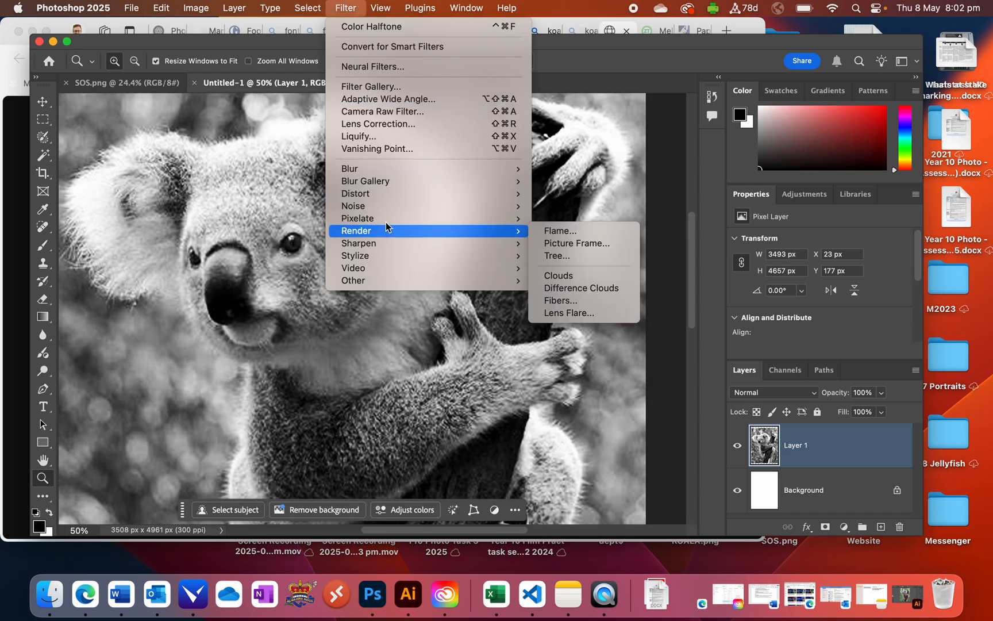
pyautogui.click(618, 216)
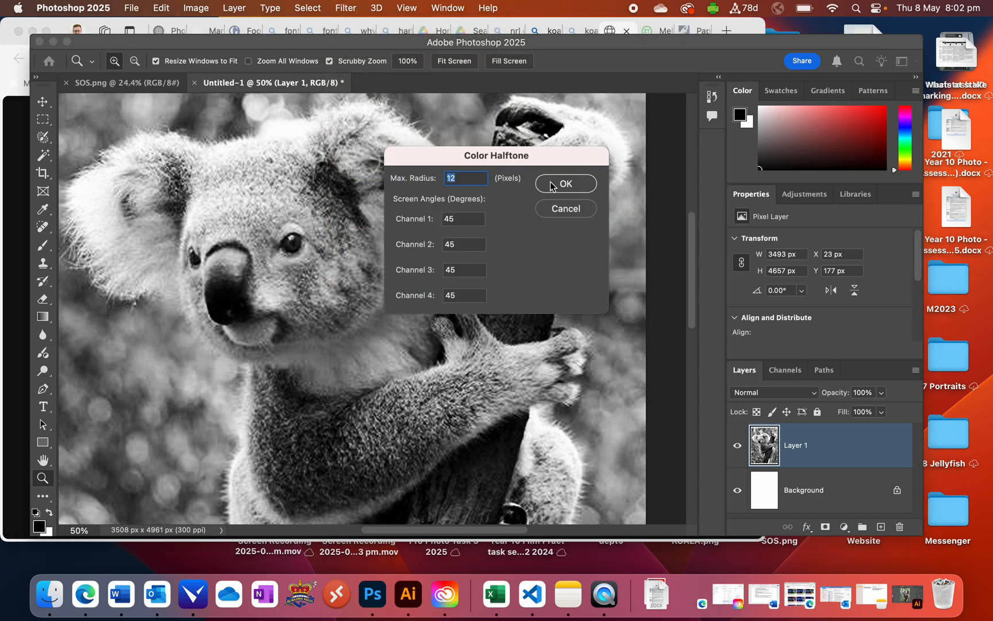
pyautogui.write('20')
pyautogui.press('Return')
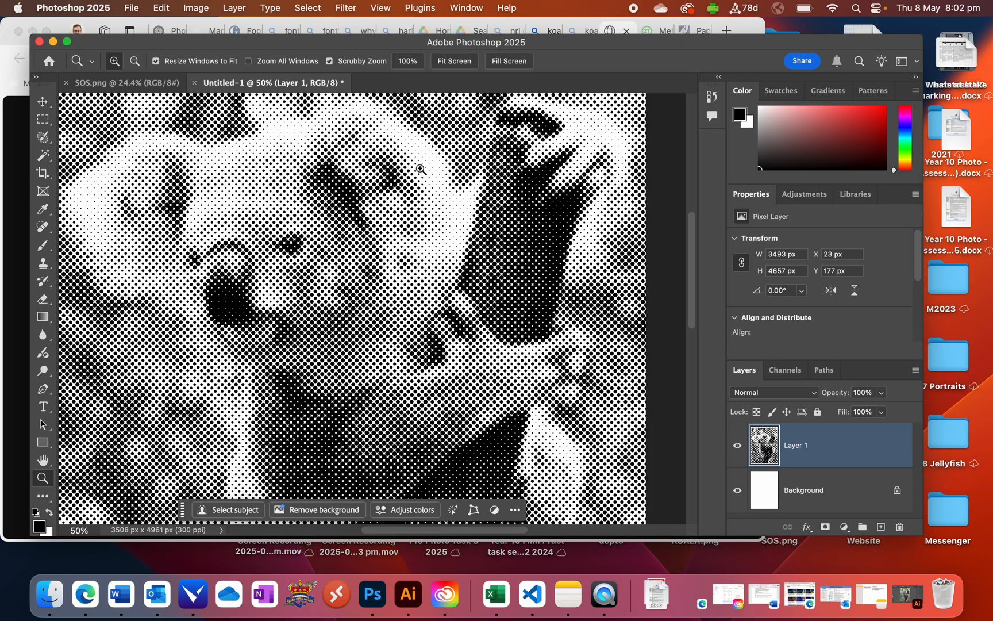
# Step: Review the 20-pixel dots on the full page and up close, and undo the halftone
pyautogui.click(389, 7)
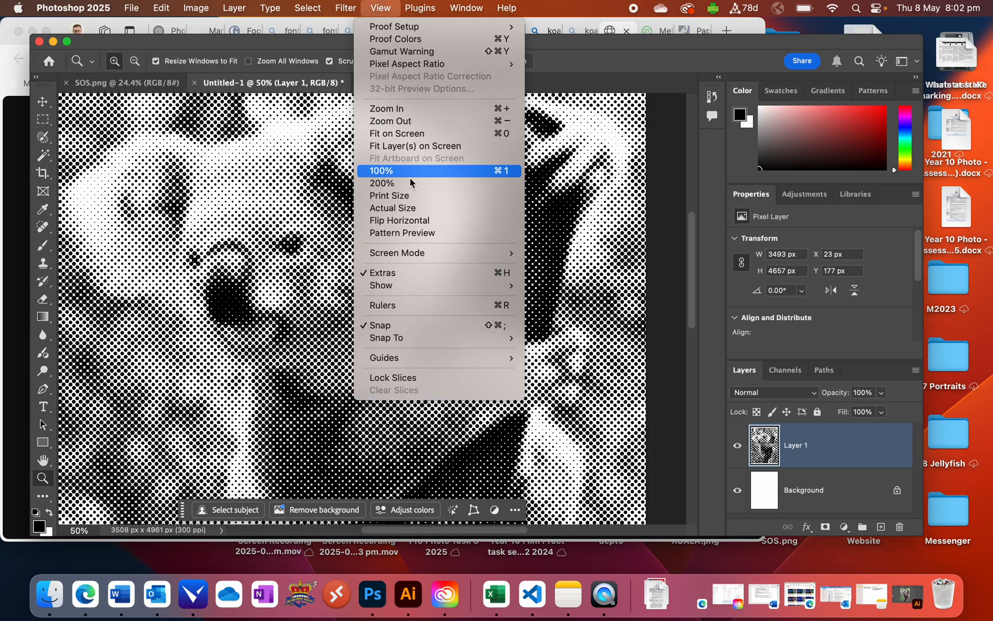
pyautogui.click(402, 138)
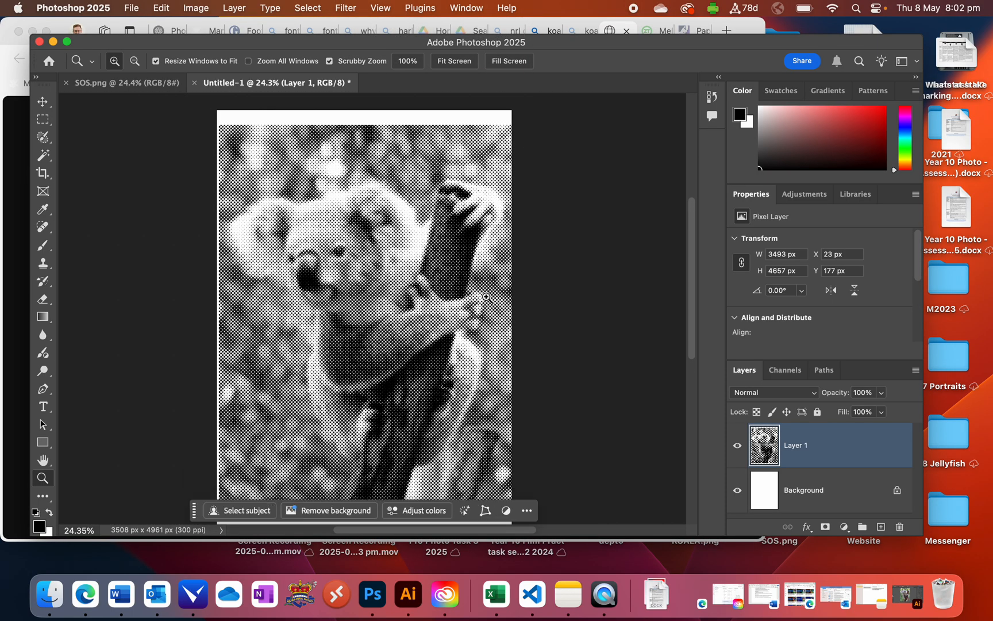
pyautogui.click(333, 270)
pyautogui.click(334, 270)
pyautogui.click(333, 270)
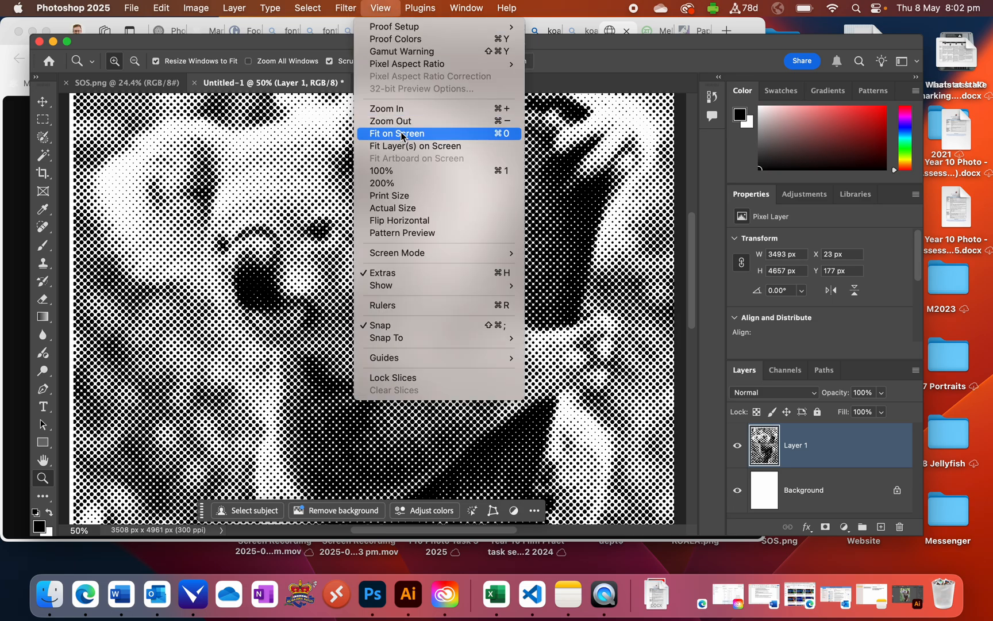
pyautogui.click(404, 122)
pyautogui.press('super+z')
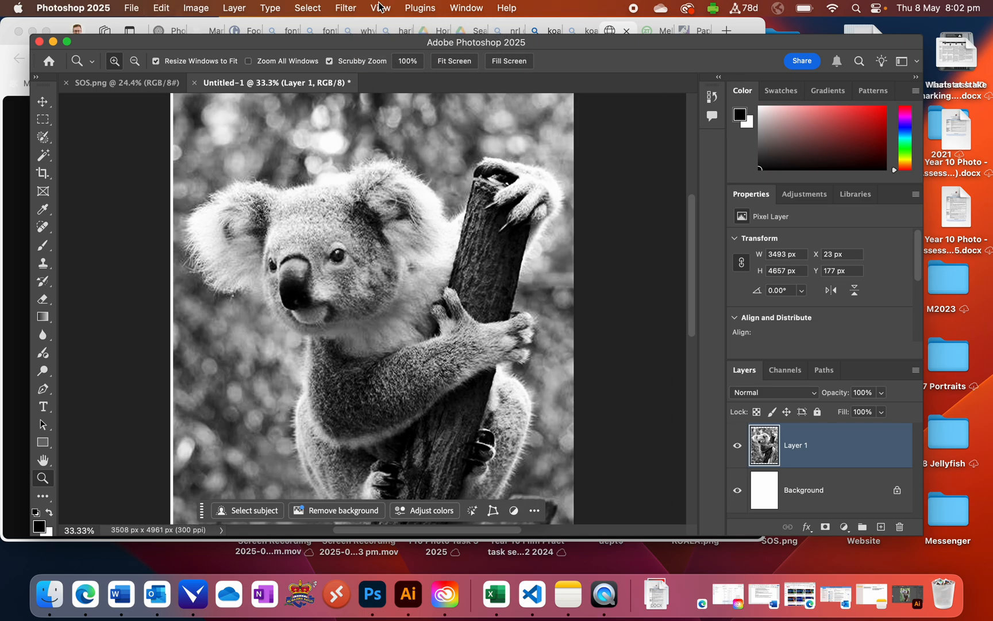
# Step: Darken the koala layer with Levels, setting the shadow input to 79 and the midtones to 0.73
pyautogui.click(198, 7)
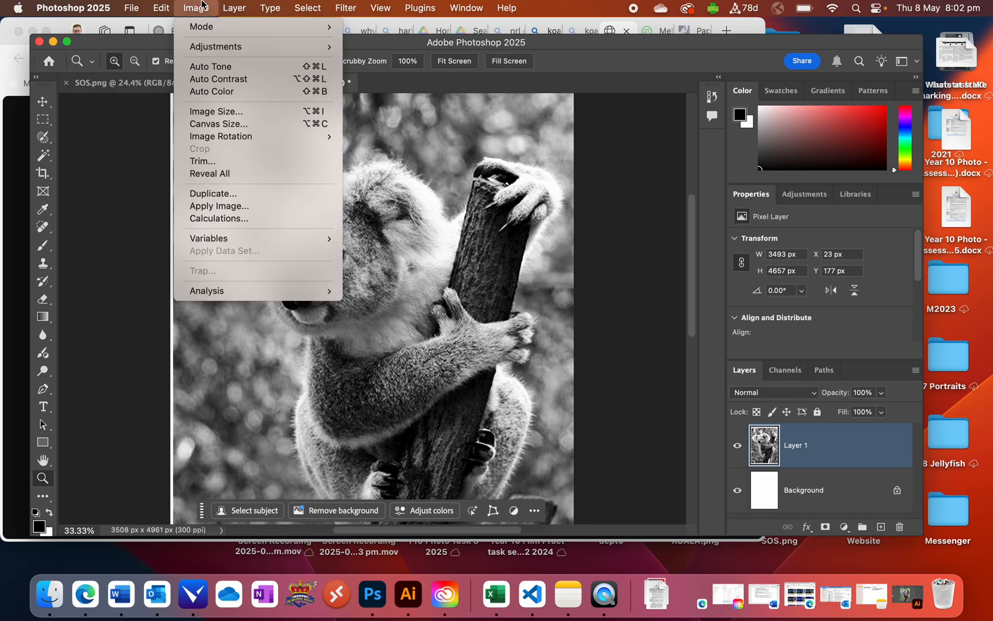
pyautogui.moveTo(205, 45)
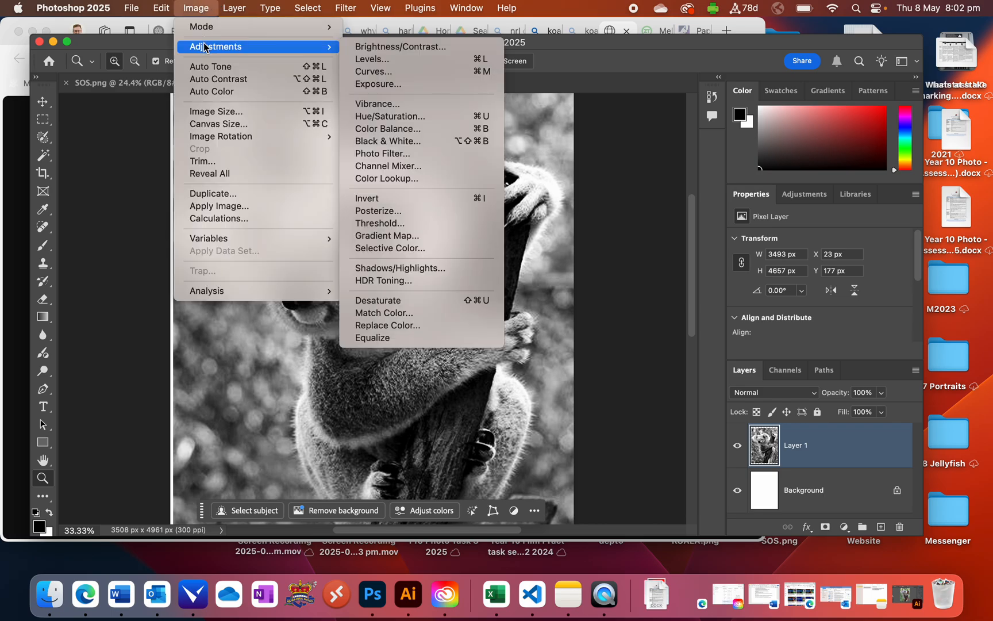
pyautogui.click(406, 60)
pyautogui.moveTo(544, 300); pyautogui.dragTo(598, 301)
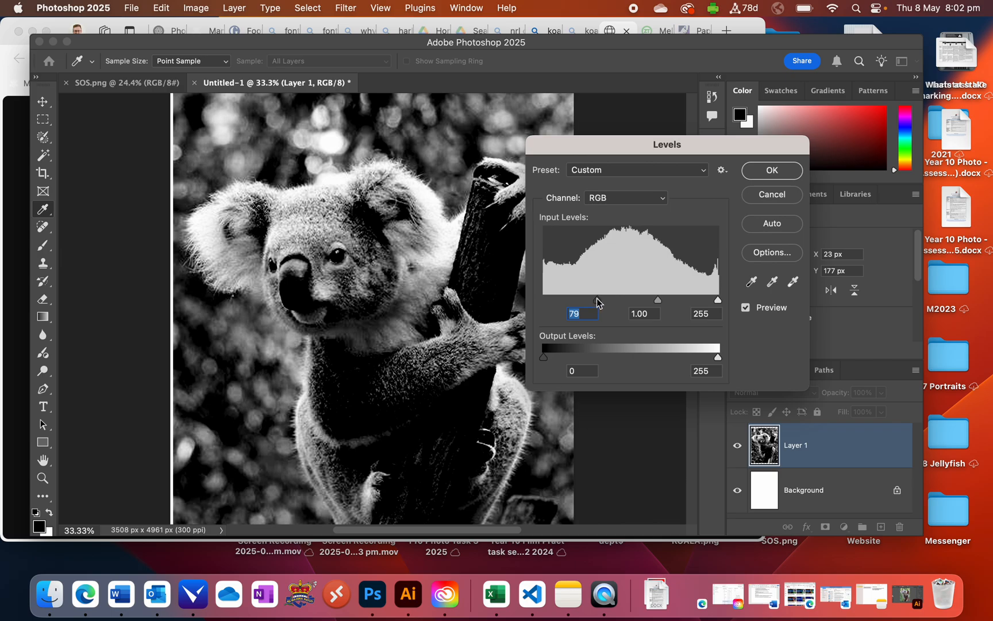
pyautogui.moveTo(658, 306); pyautogui.dragTo(671, 303)
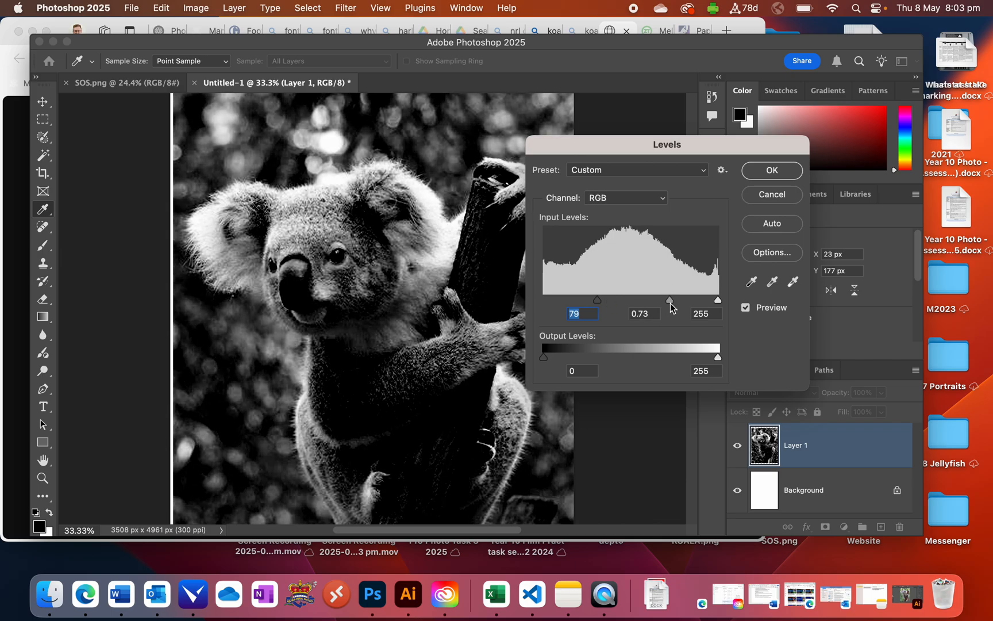
pyautogui.press('Return')
pyautogui.press('z')
# Step: Try Color Halftone on the darkened koala with a 20-pixel maximum radius, and undo it
pyautogui.click(347, 7)
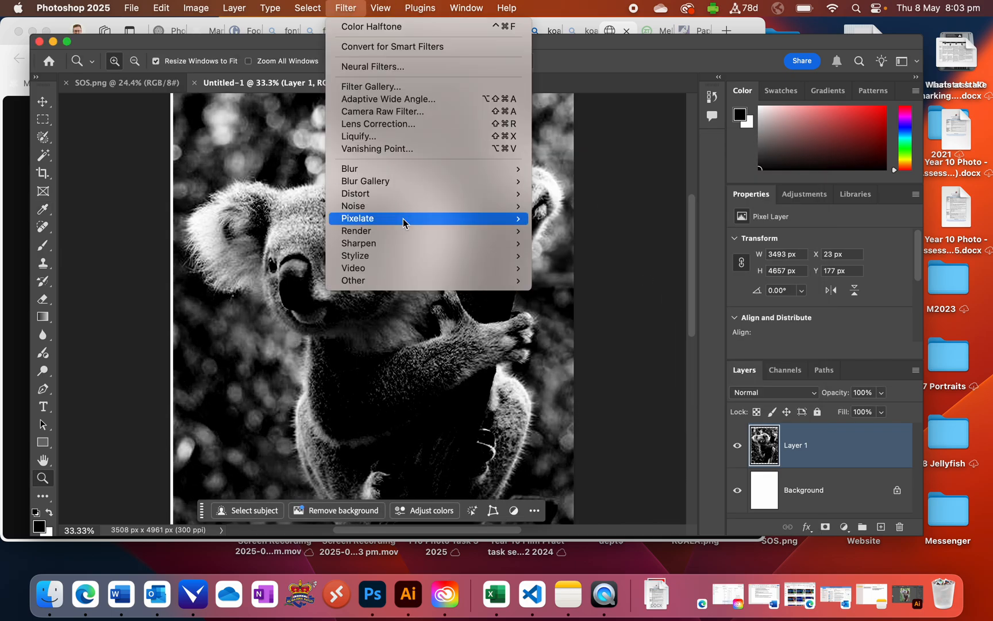
pyautogui.moveTo(403, 218)
pyautogui.click(539, 218)
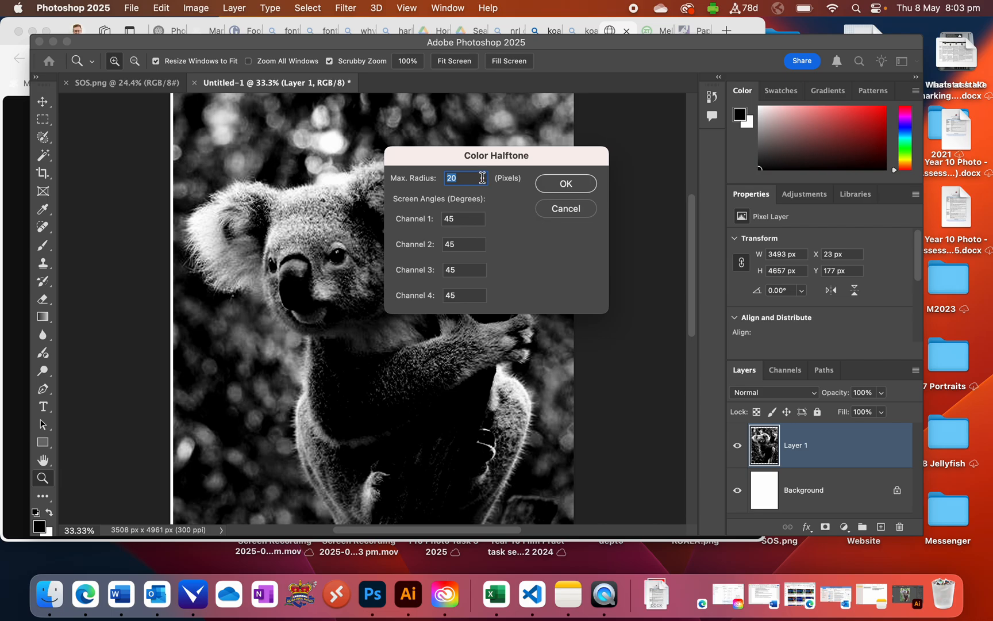
pyautogui.press('Return')
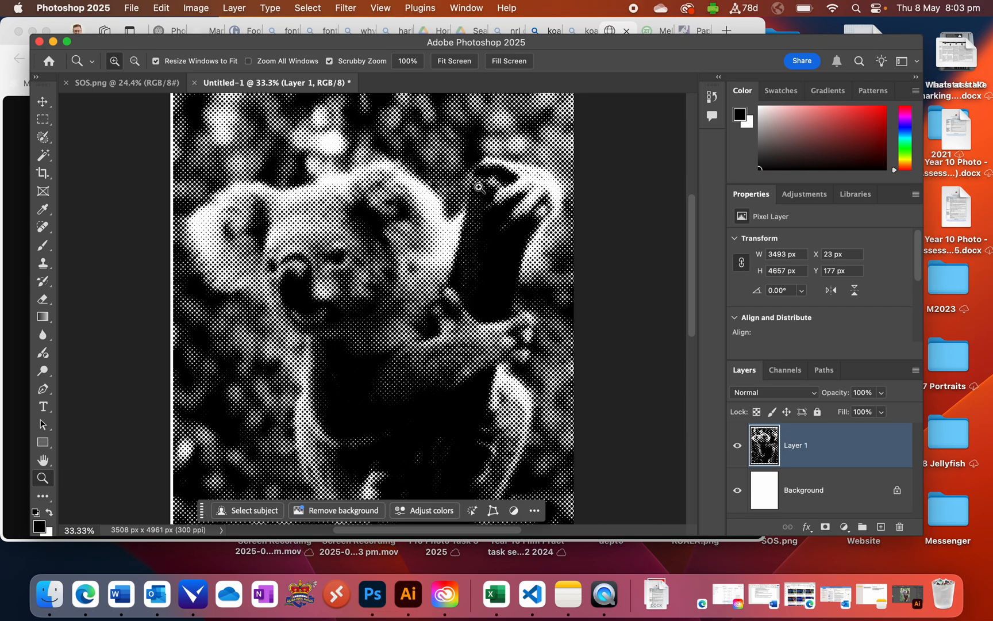
pyautogui.press('super+z')
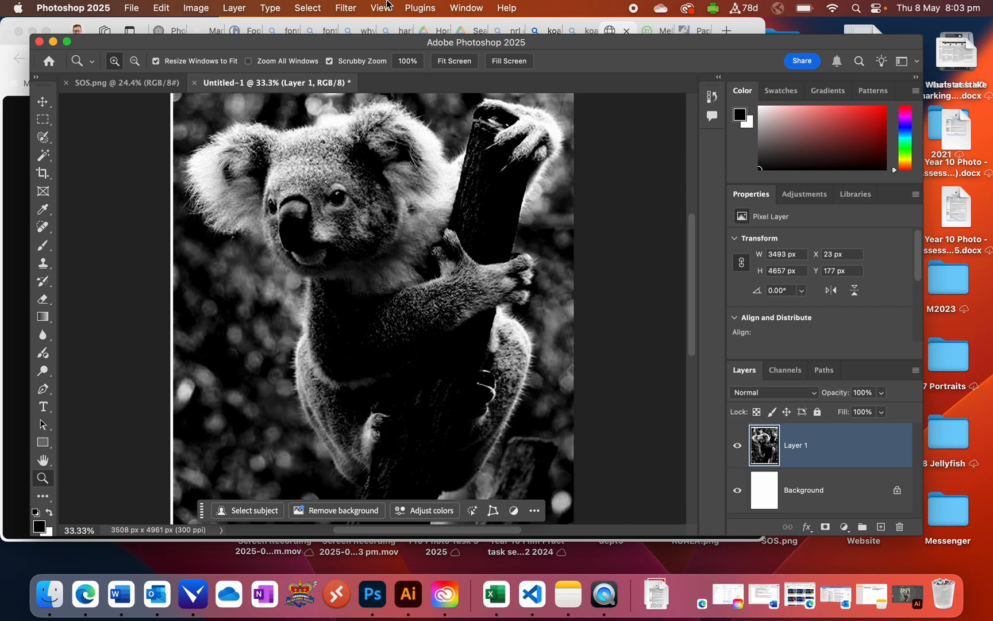
# Step: Try Color Halftone on the darkened koala layer with a 12-pixel maximum radius, and review the dots on the full page
pyautogui.click(355, 7)
pyautogui.moveTo(432, 221)
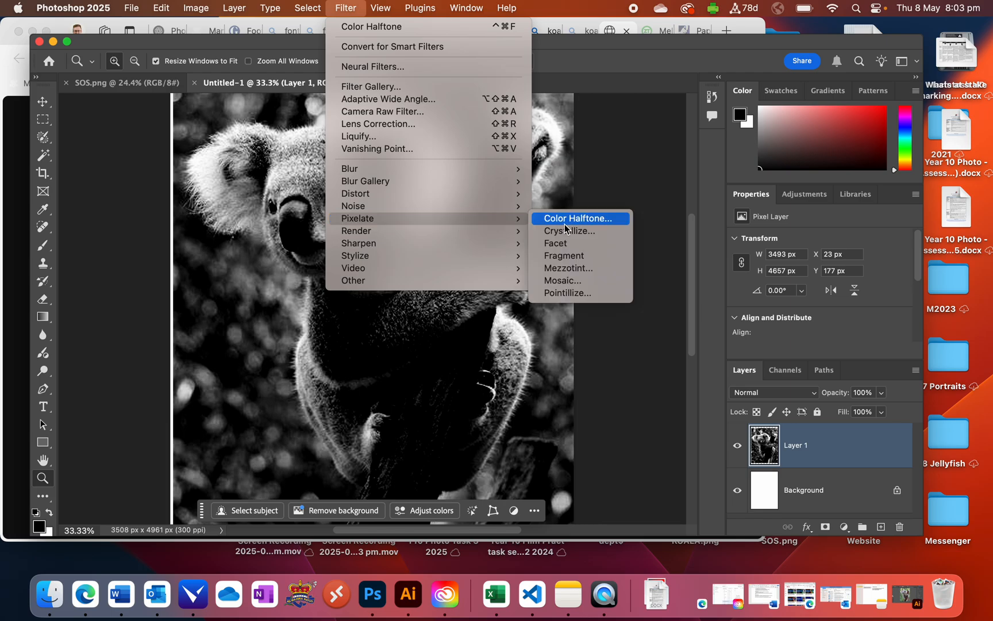
pyautogui.click(566, 223)
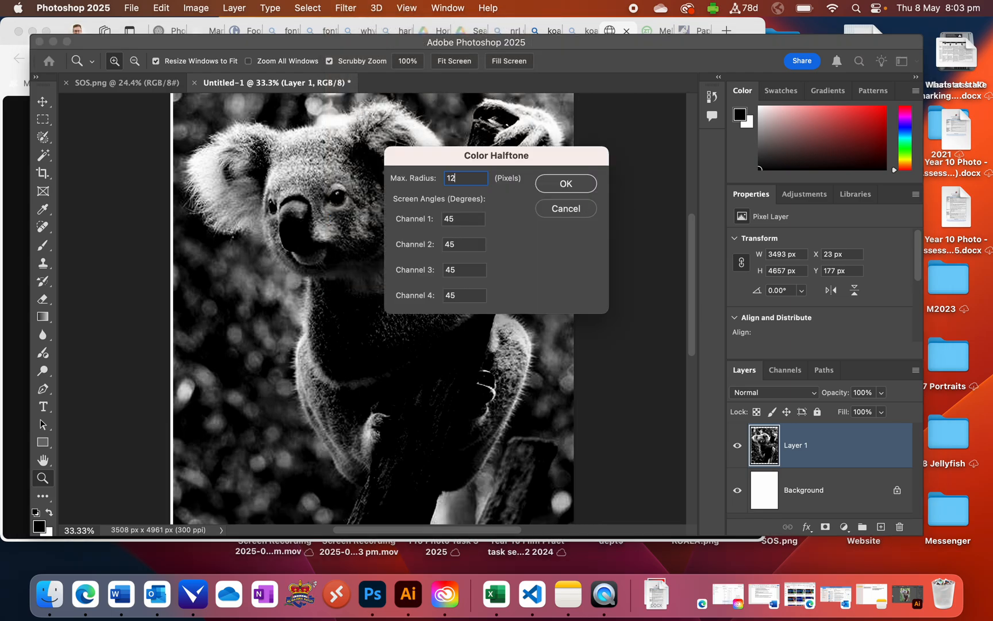
pyautogui.press('Return')
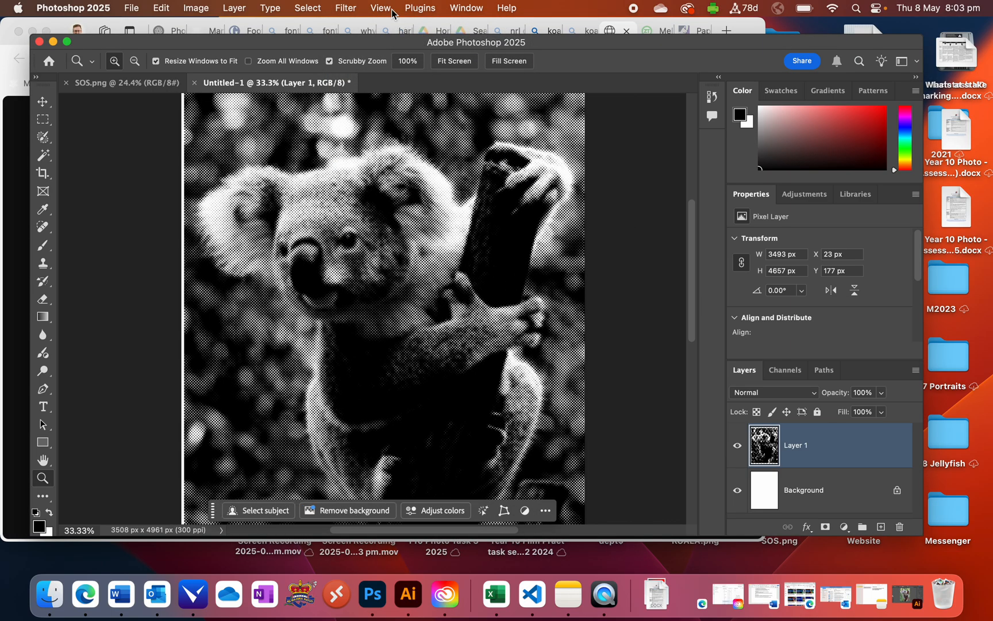
pyautogui.click(381, 8)
pyautogui.click(374, 136)
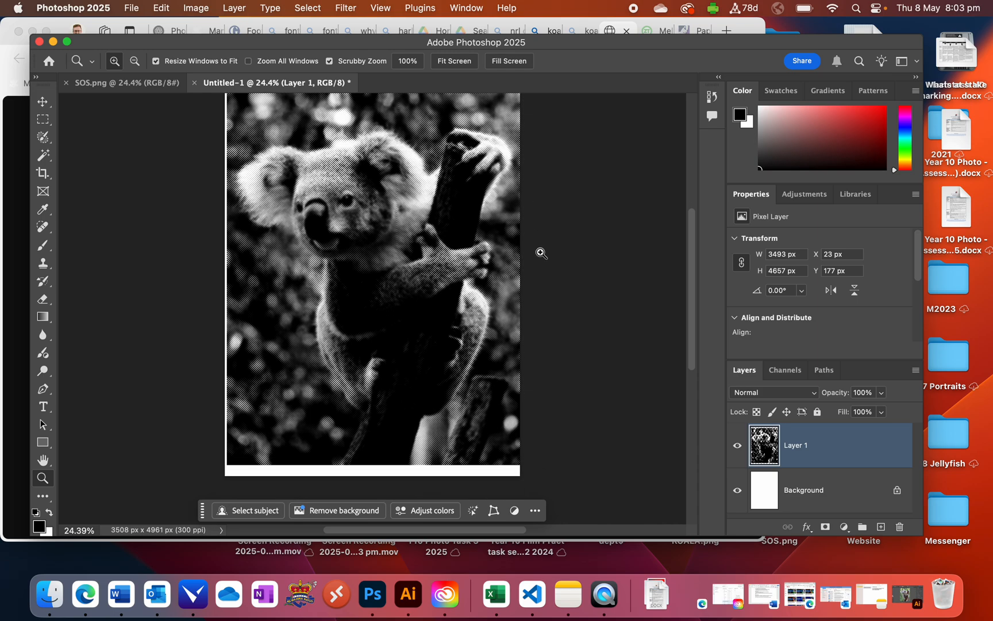
pyautogui.scroll(3, 465, 366)
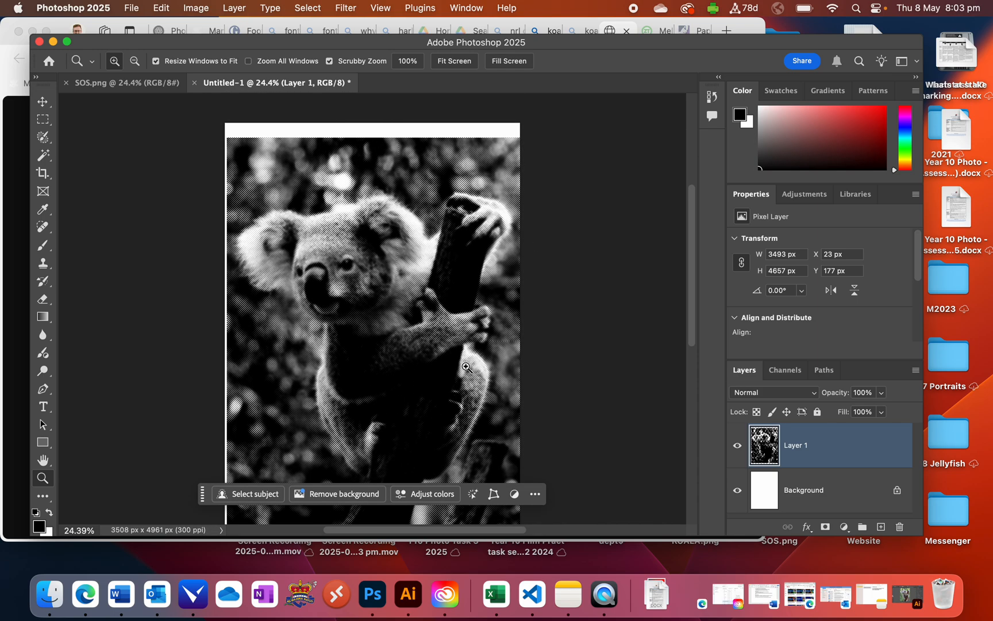
pyautogui.scroll(-2, 465, 366)
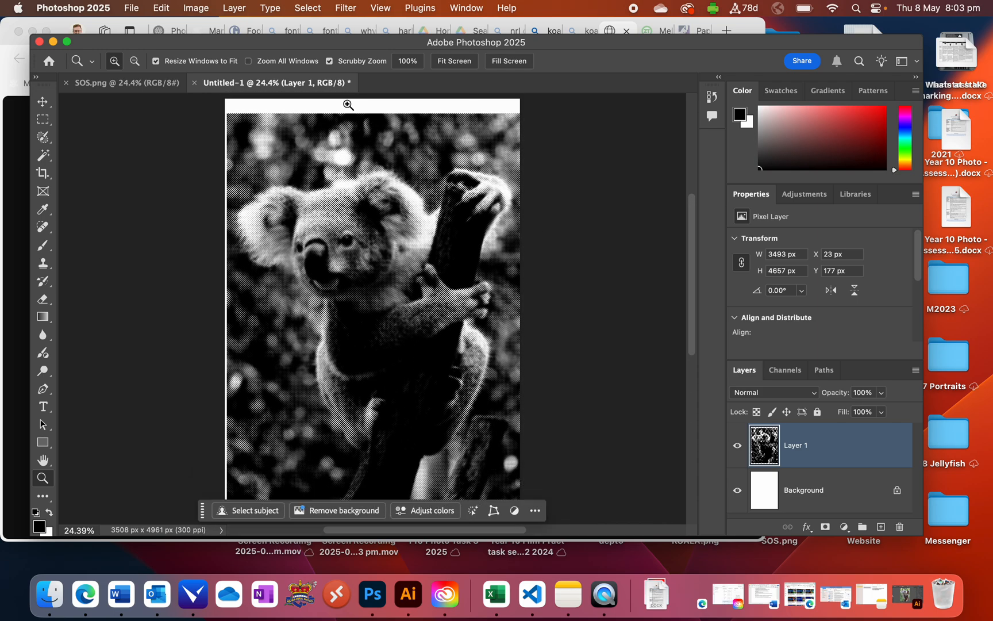
pyautogui.click(196, 7)
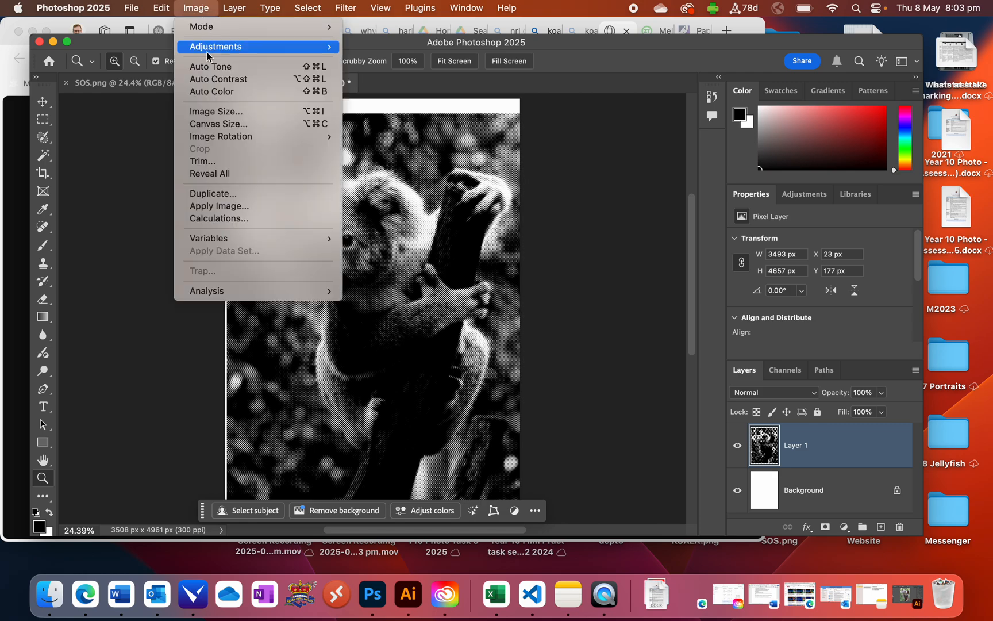
pyautogui.moveTo(322, 46)
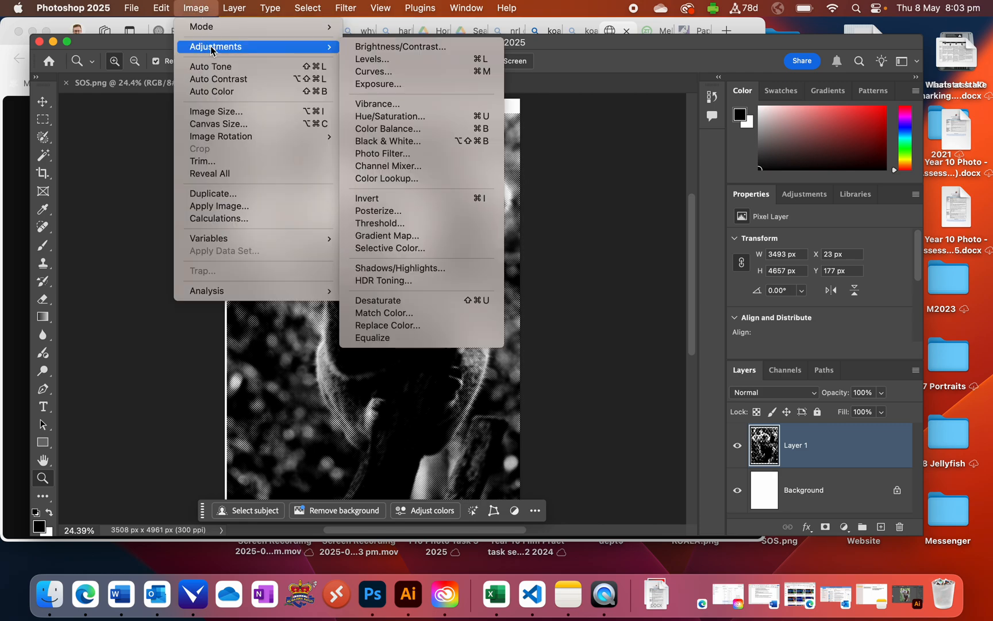
pyautogui.click(396, 116)
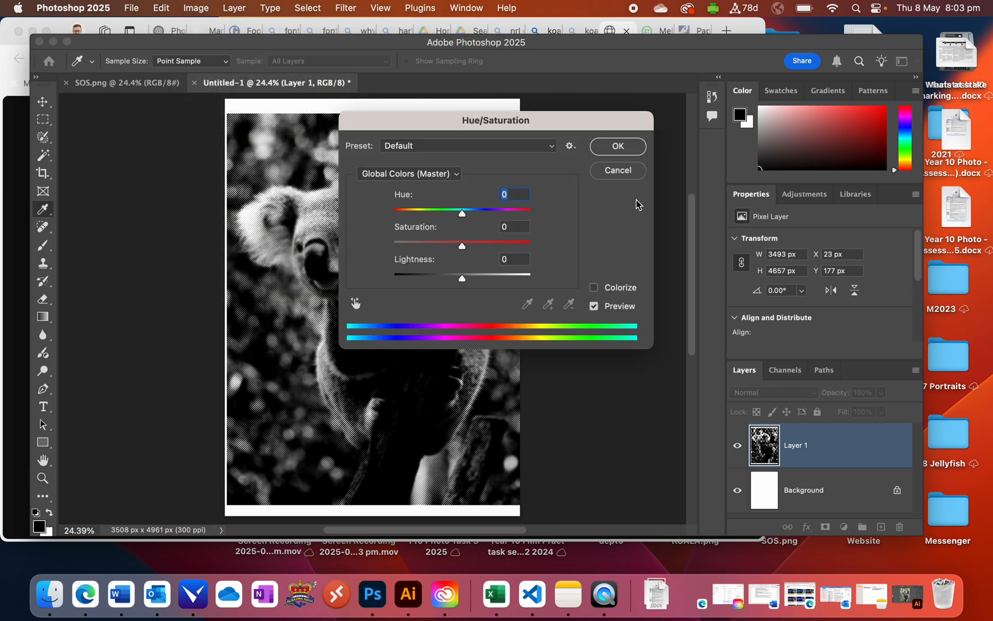
pyautogui.click(618, 170)
# Step: Undo the koala layer's halftone, Levels and black-and-white edits to bring back the colour photo
pyautogui.click(196, 7)
pyautogui.moveTo(208, 49)
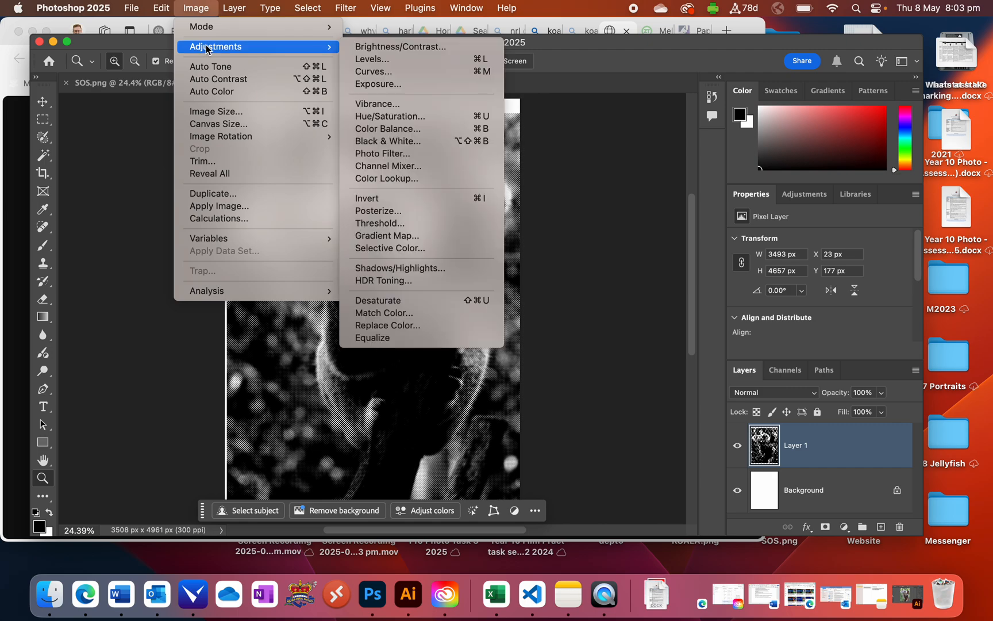
pyautogui.click(414, 142)
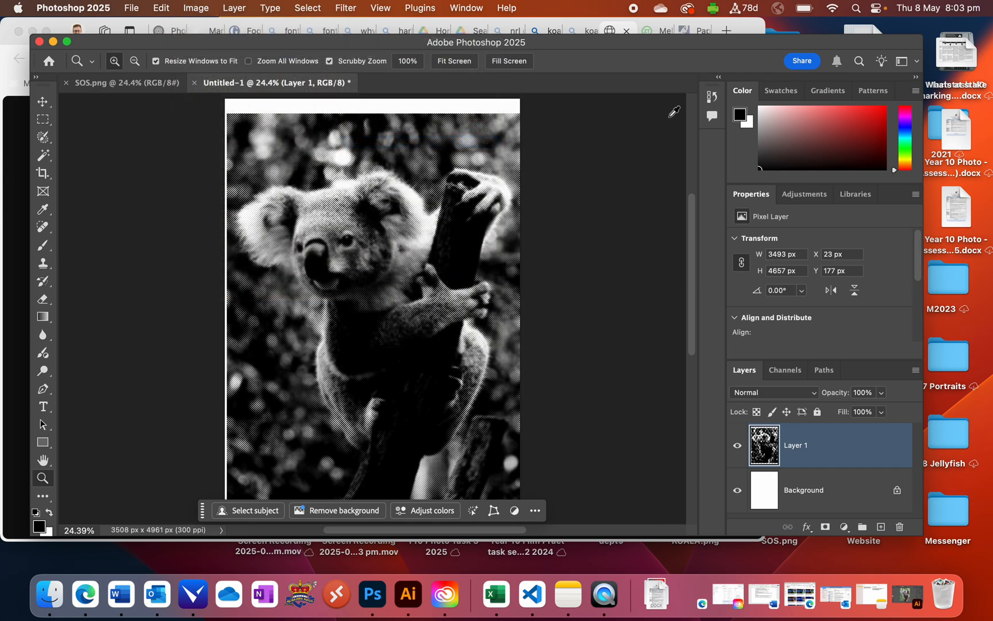
pyautogui.click(599, 140)
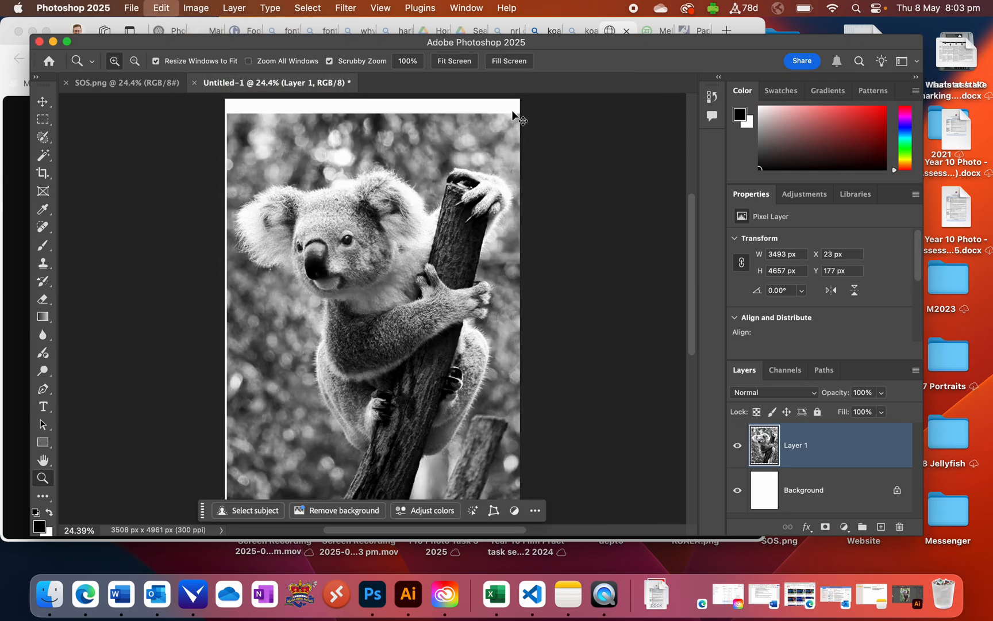
pyautogui.click(185, 7)
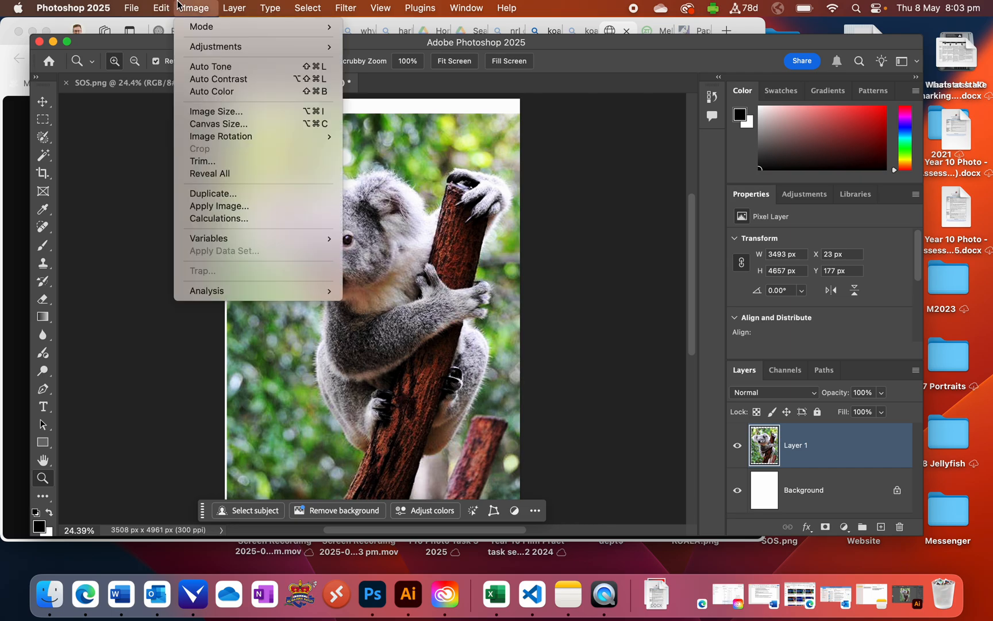
pyautogui.moveTo(169, 7)
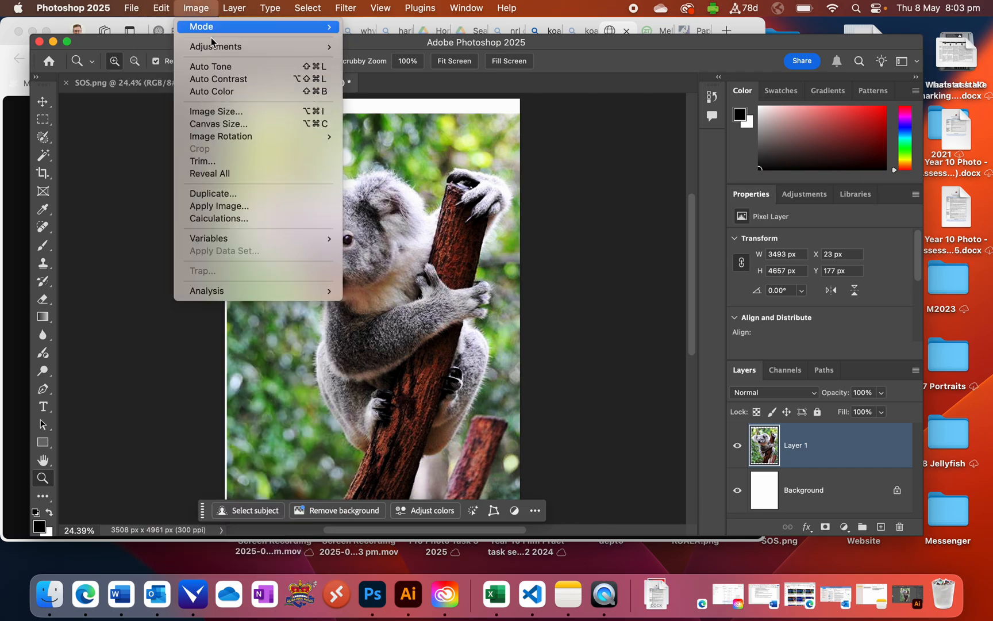
pyautogui.moveTo(215, 46)
pyautogui.click(388, 141)
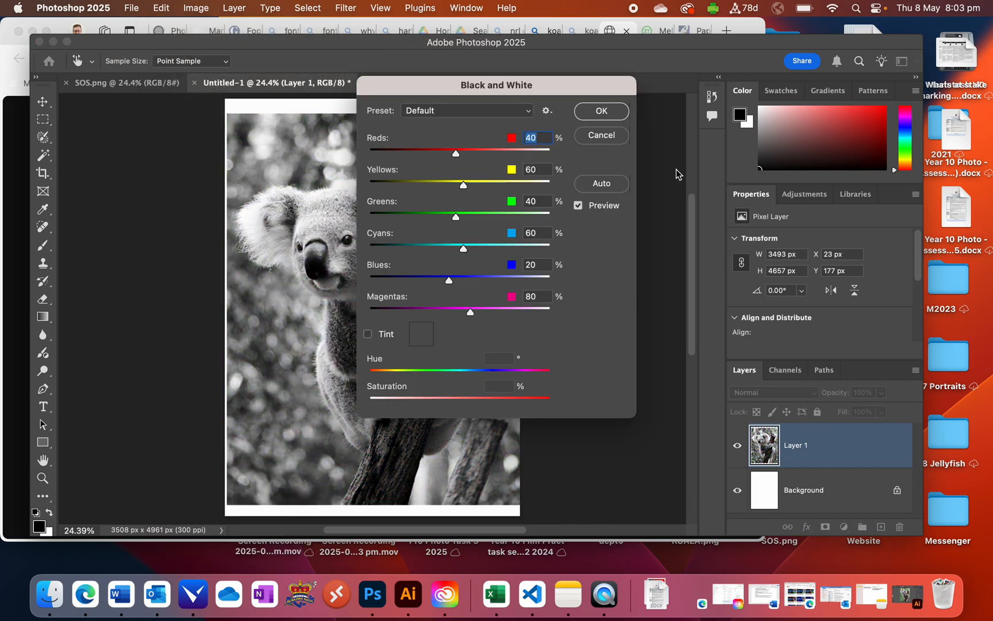
pyautogui.click(457, 111)
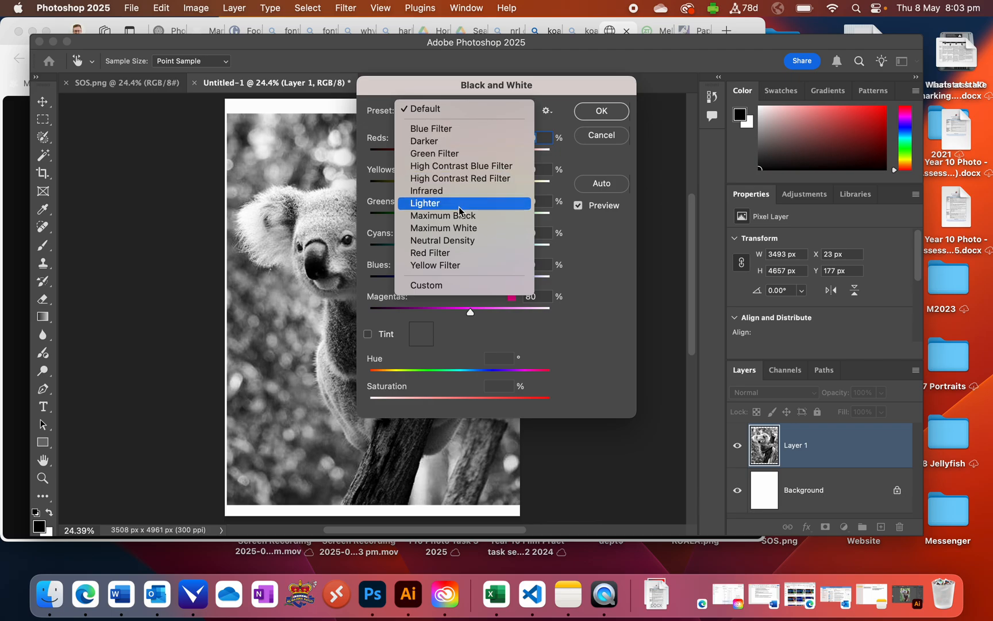
pyautogui.click(602, 138)
pyautogui.click(604, 137)
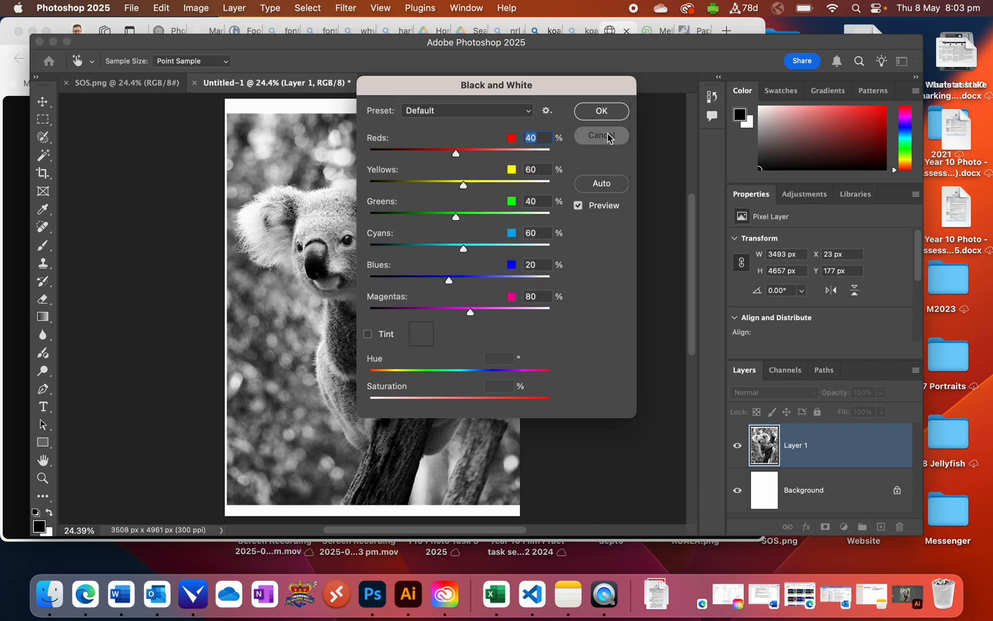
# Step: Try the Neutral Density, Maximum White and Maximum Black presets of Black & White on the koala, and cancel the adjustment
pyautogui.click(195, 7)
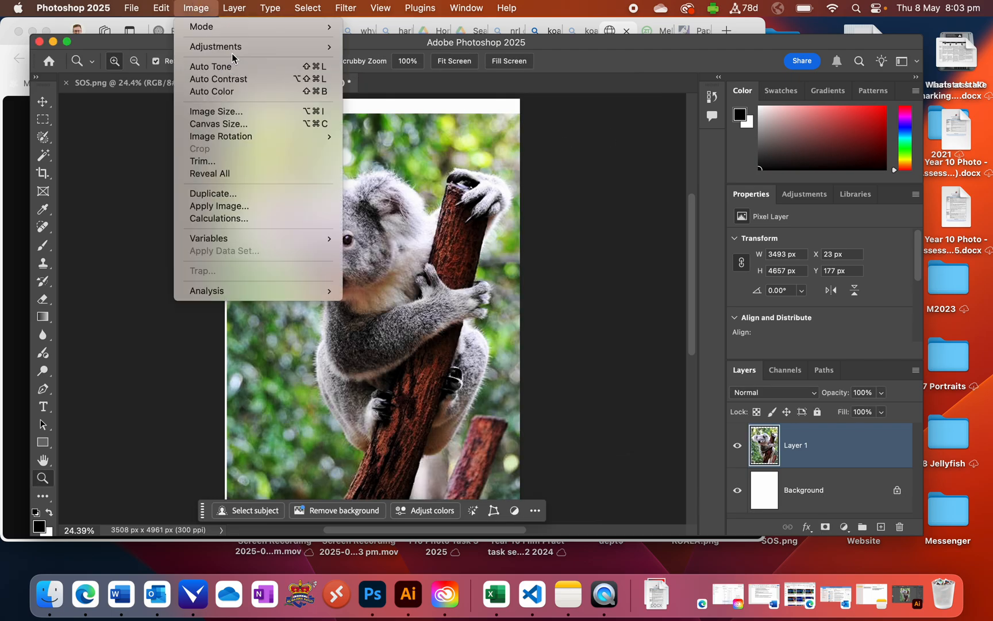
pyautogui.moveTo(237, 48)
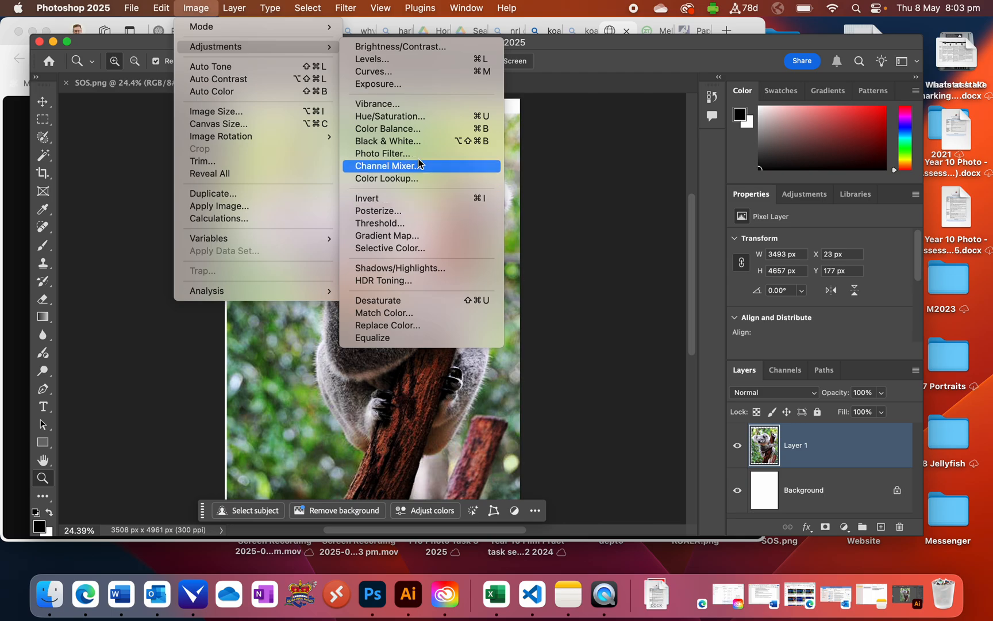
pyautogui.click(391, 141)
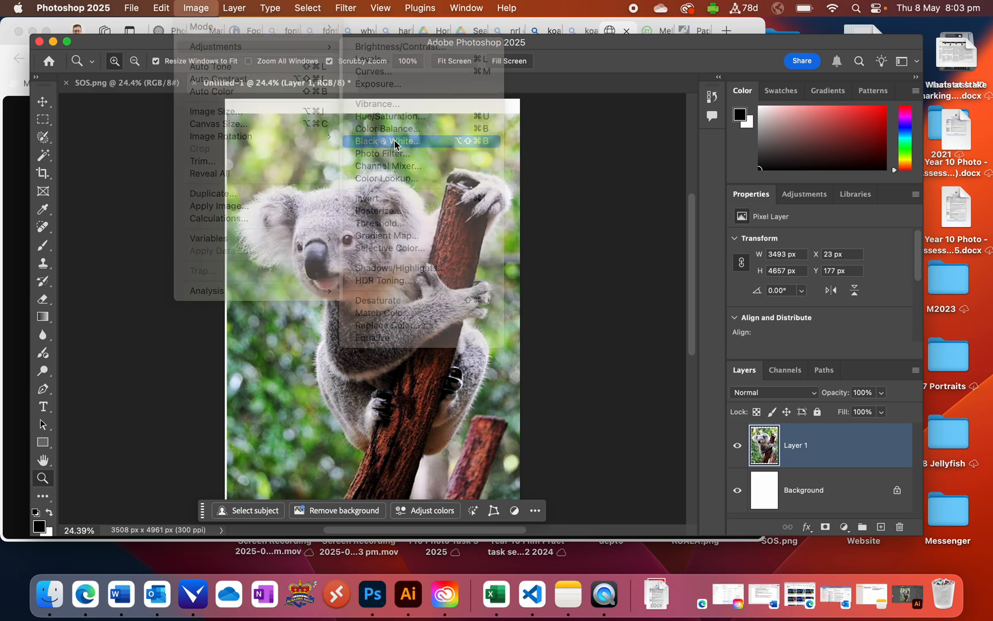
pyautogui.click(449, 112)
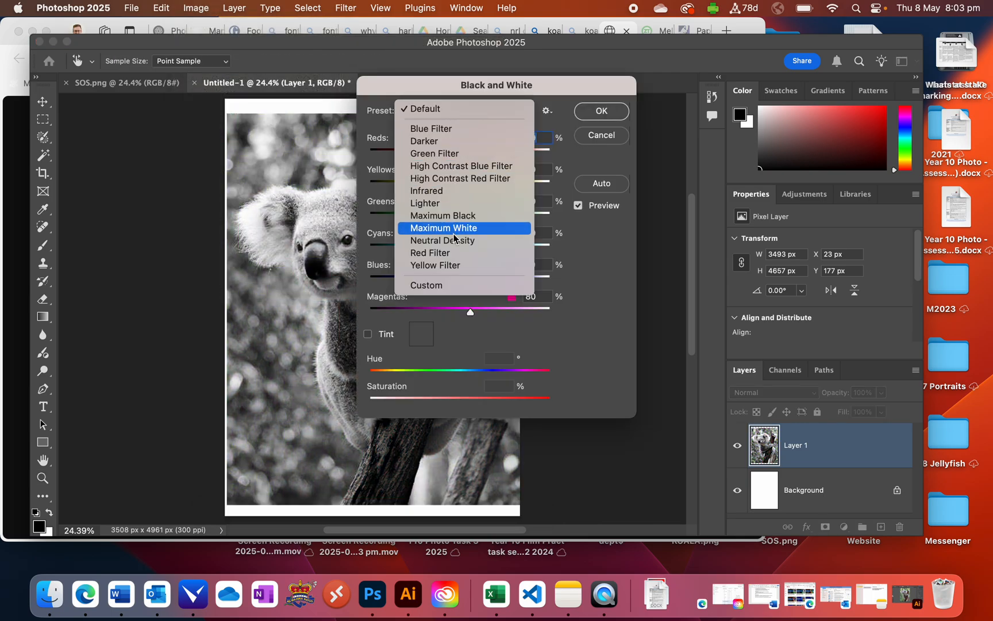
pyautogui.click(437, 238)
pyautogui.click(467, 109)
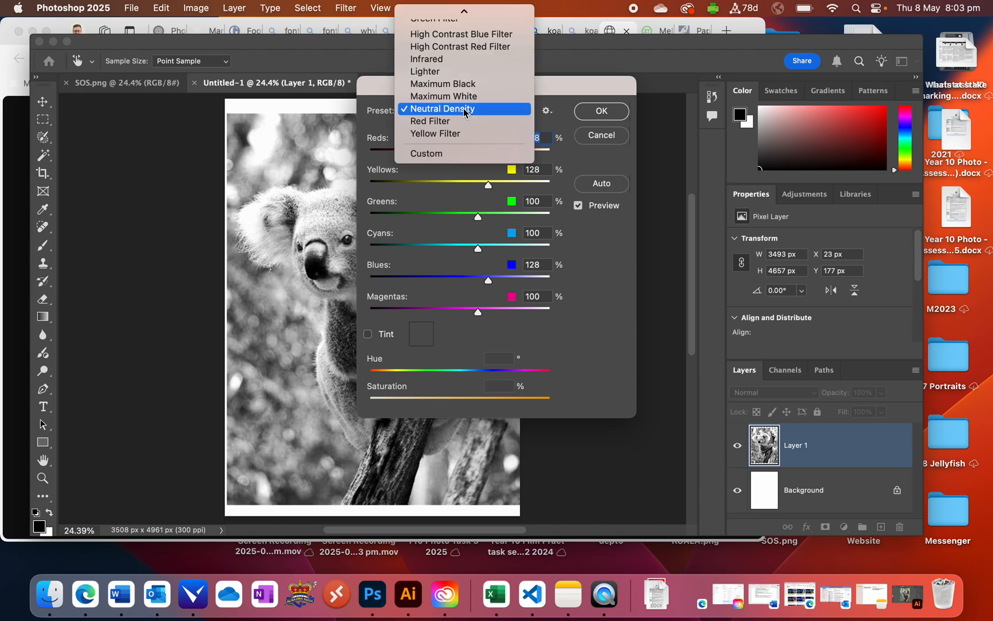
pyautogui.click(463, 96)
pyautogui.click(464, 109)
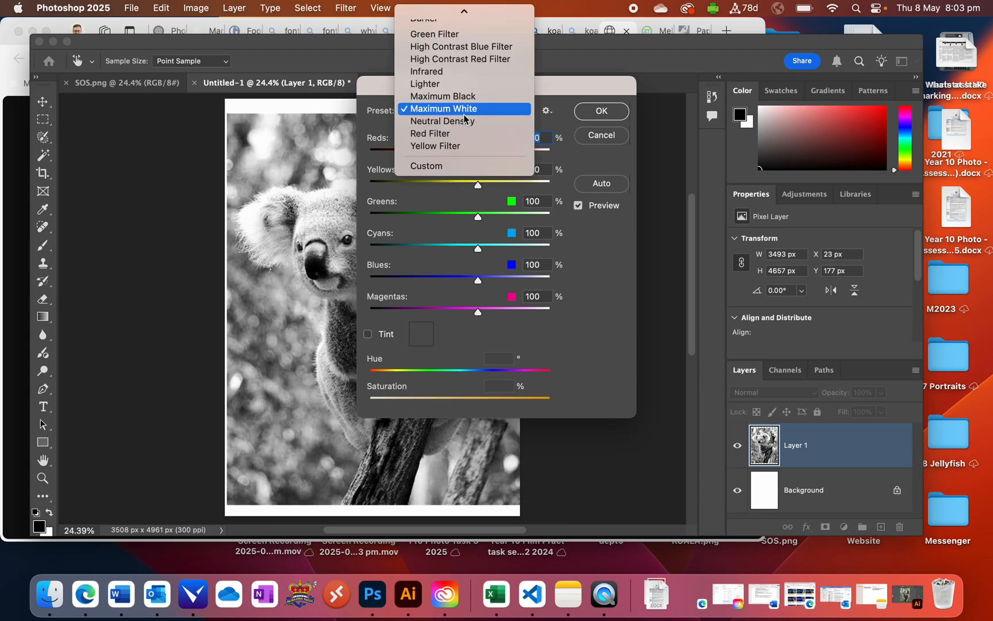
pyautogui.click(466, 100)
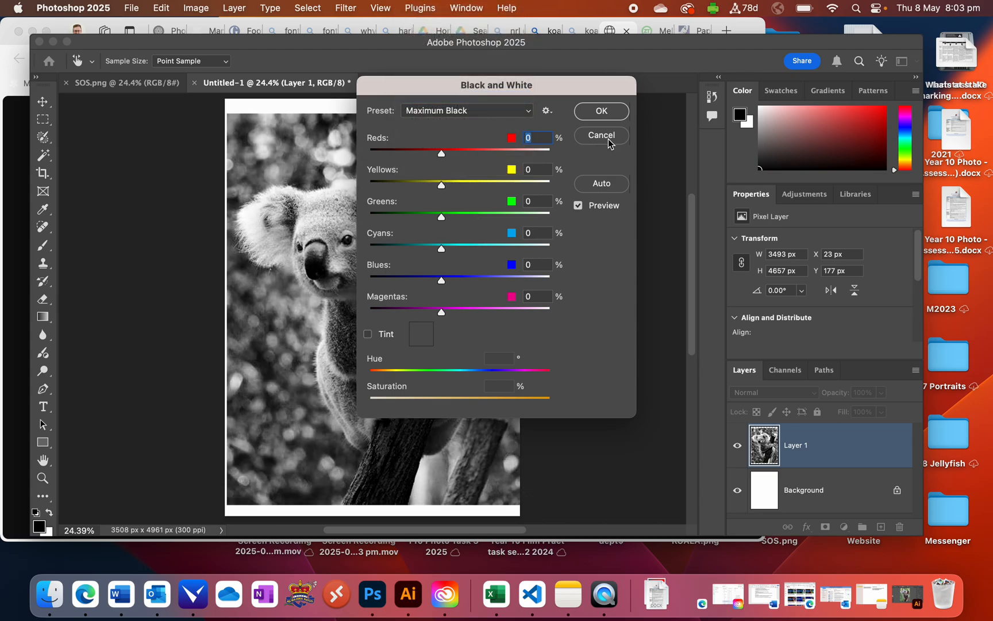
pyautogui.click(600, 138)
# Step: Remove all colour from the koala layer by lowering the saturation fully with Hue/Saturation
pyautogui.click(207, 7)
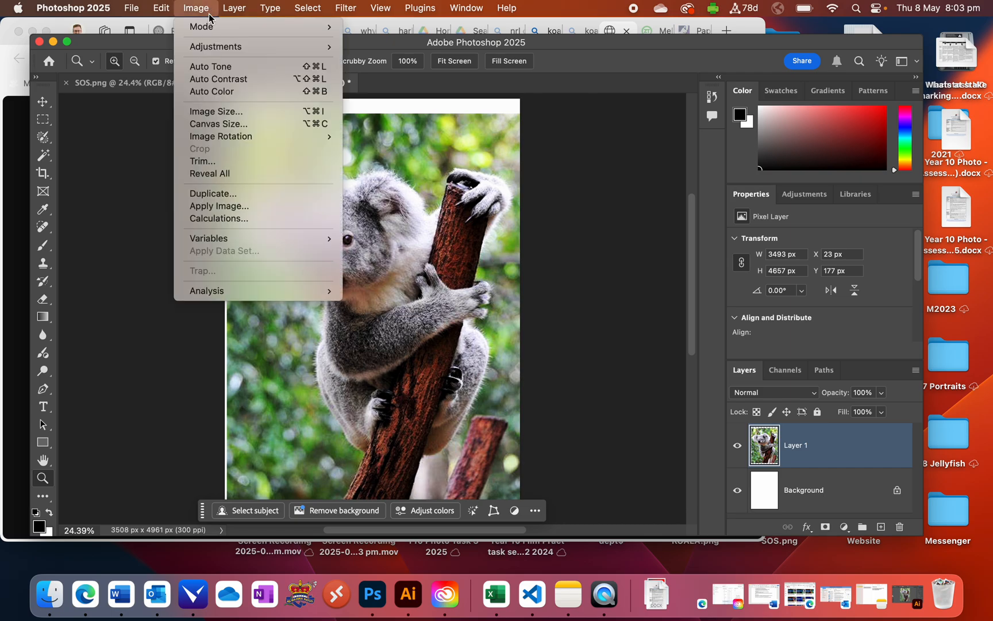
pyautogui.moveTo(220, 48)
pyautogui.click(445, 117)
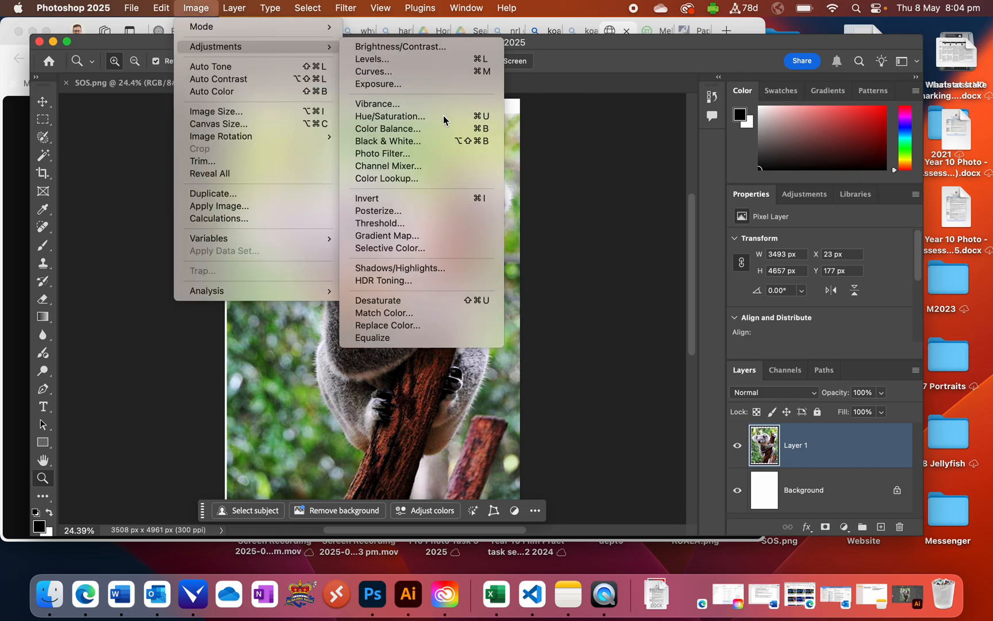
pyautogui.moveTo(463, 247); pyautogui.dragTo(194, 216)
pyautogui.click(610, 148)
pyautogui.press('z')
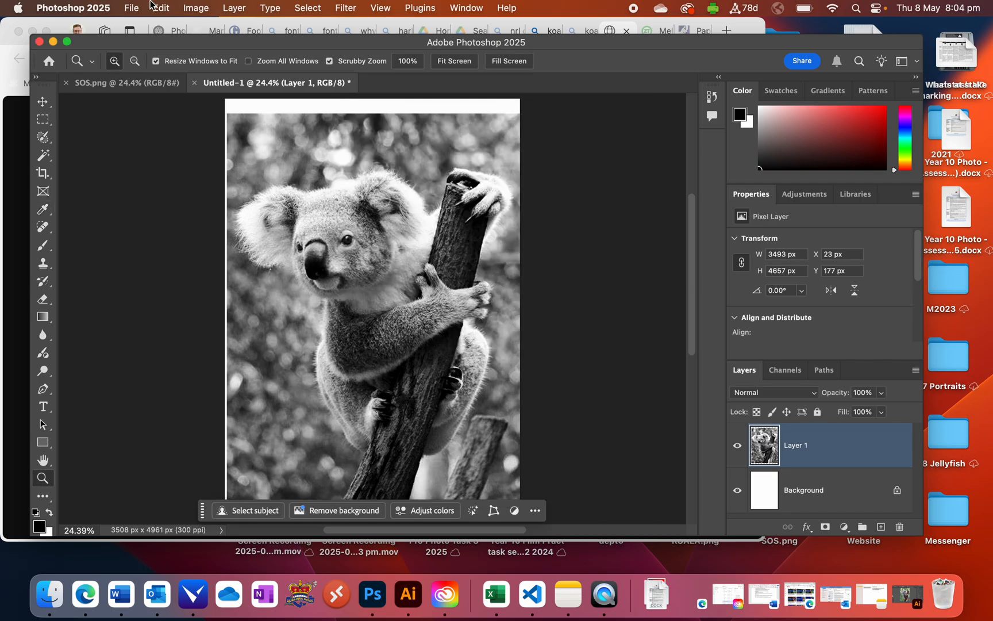
# Step: Try raising the brightness of the greyscale koala with Brightness/Contrast, and undo it
pyautogui.click(203, 8)
pyautogui.moveTo(207, 46)
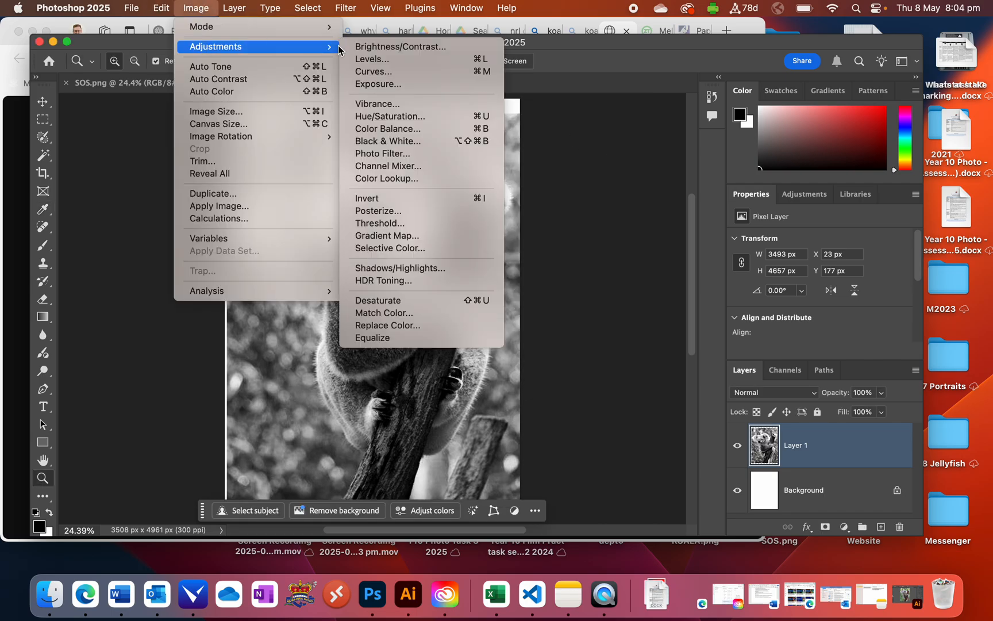
pyautogui.click(387, 49)
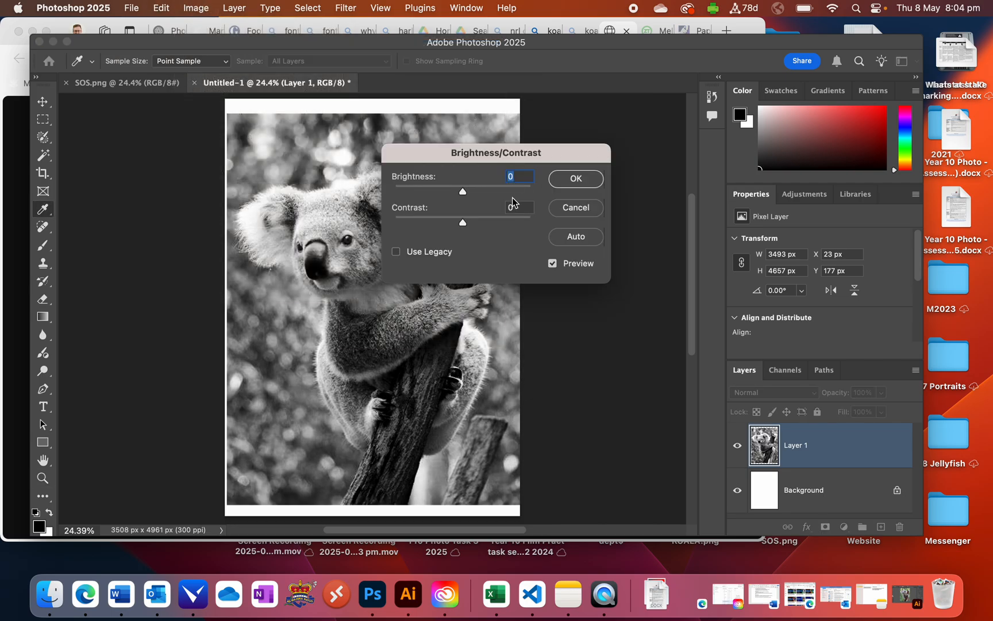
pyautogui.moveTo(463, 190); pyautogui.dragTo(492, 190)
pyautogui.press('Return')
pyautogui.press('z')
pyautogui.press('super+z')
# Step: Give the koala layer very strong black-and-white contrast with Levels by moving the shadow and highlight inputs towards the middle
pyautogui.click(201, 8)
pyautogui.moveTo(213, 52)
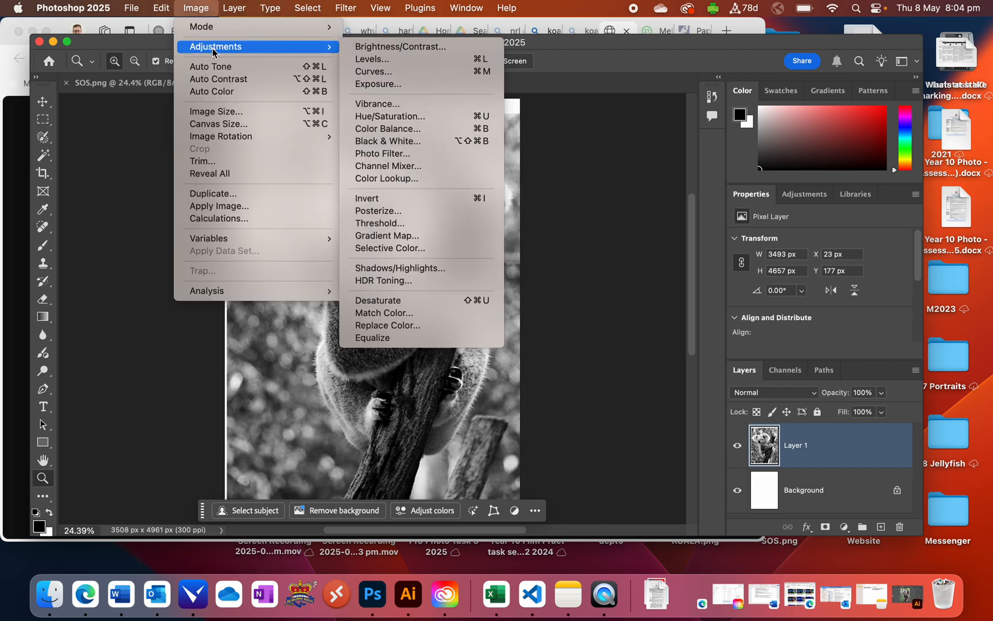
pyautogui.click(429, 62)
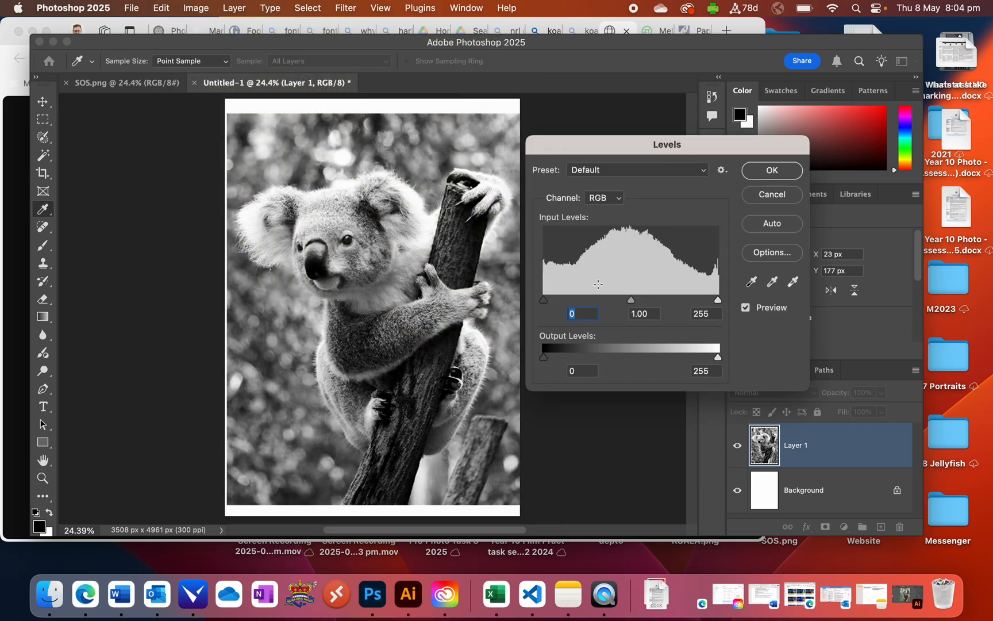
pyautogui.moveTo(545, 301); pyautogui.dragTo(604, 302)
pyautogui.moveTo(717, 301); pyautogui.dragTo(629, 306)
pyautogui.press('Return')
pyautogui.press('z')
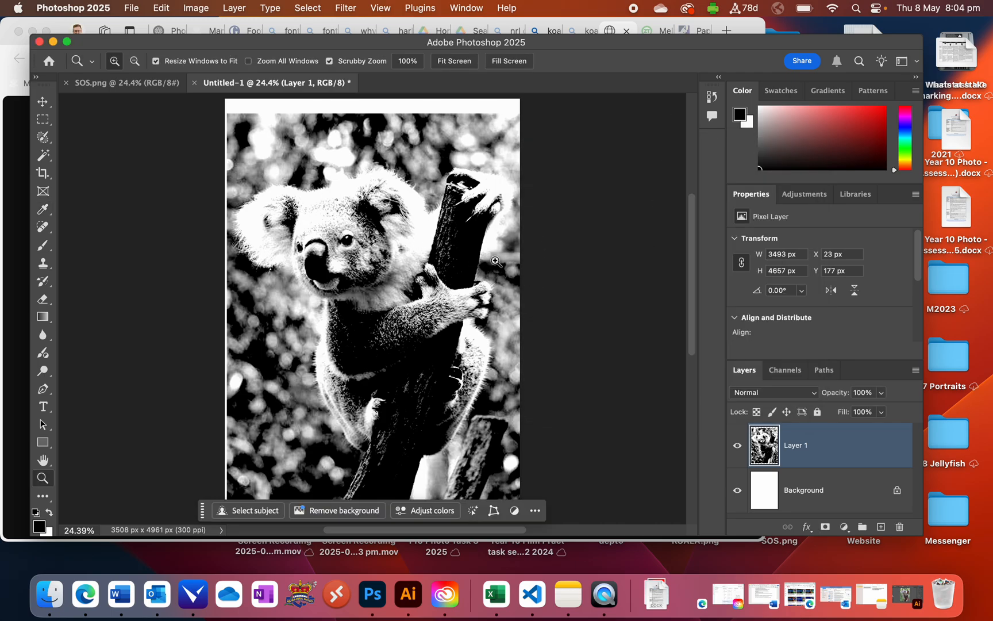
# Step: Try Color Halftone on the high-contrast koala with a 12-pixel maximum radius and 45-degree screen angles, and inspect it up close
pyautogui.click(343, 8)
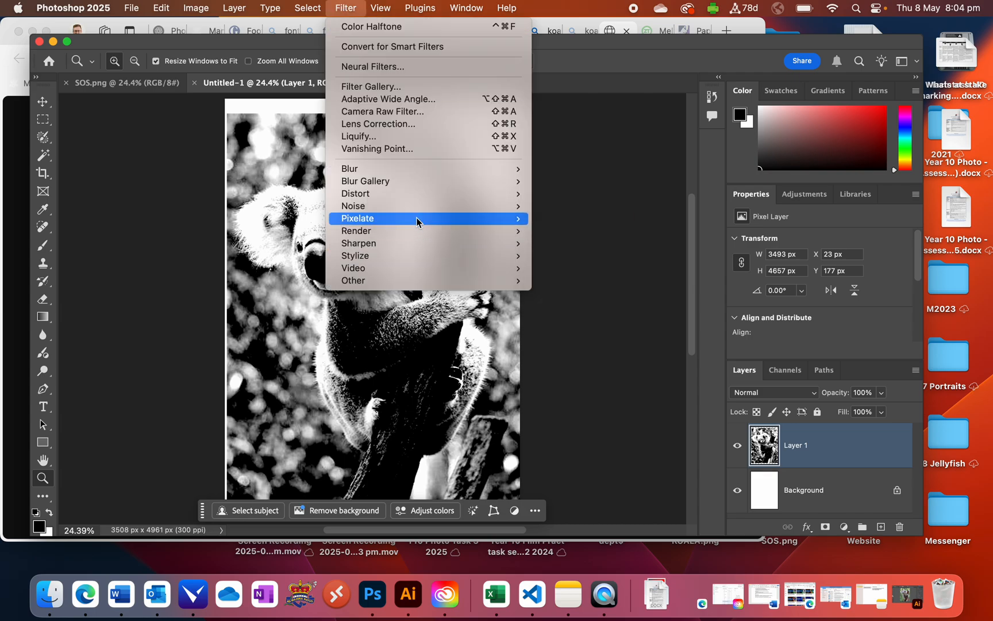
pyautogui.moveTo(422, 218)
pyautogui.click(595, 221)
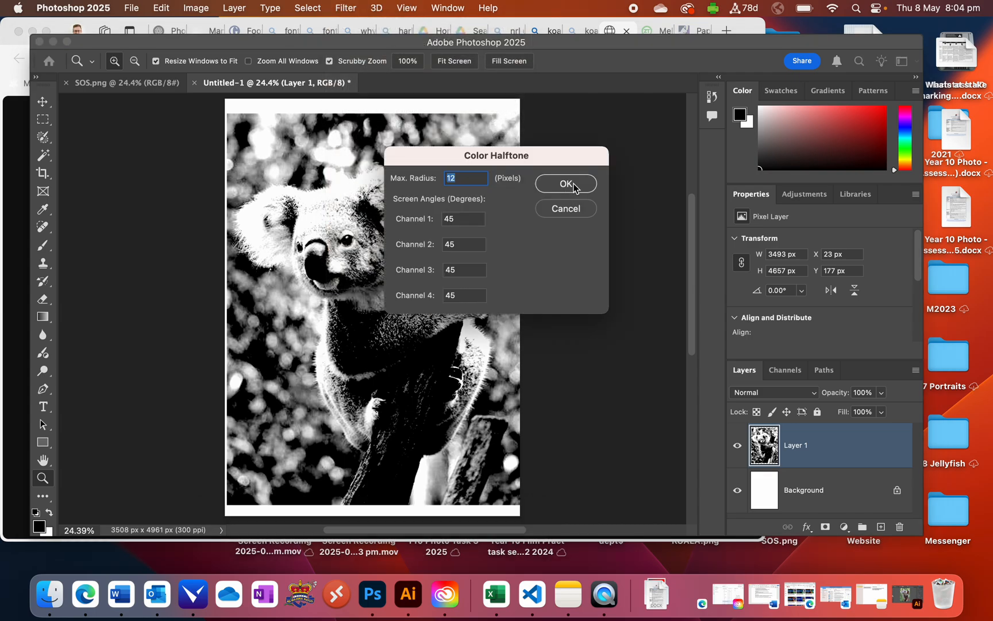
pyautogui.click(566, 184)
pyautogui.click(401, 263)
pyautogui.click(402, 263)
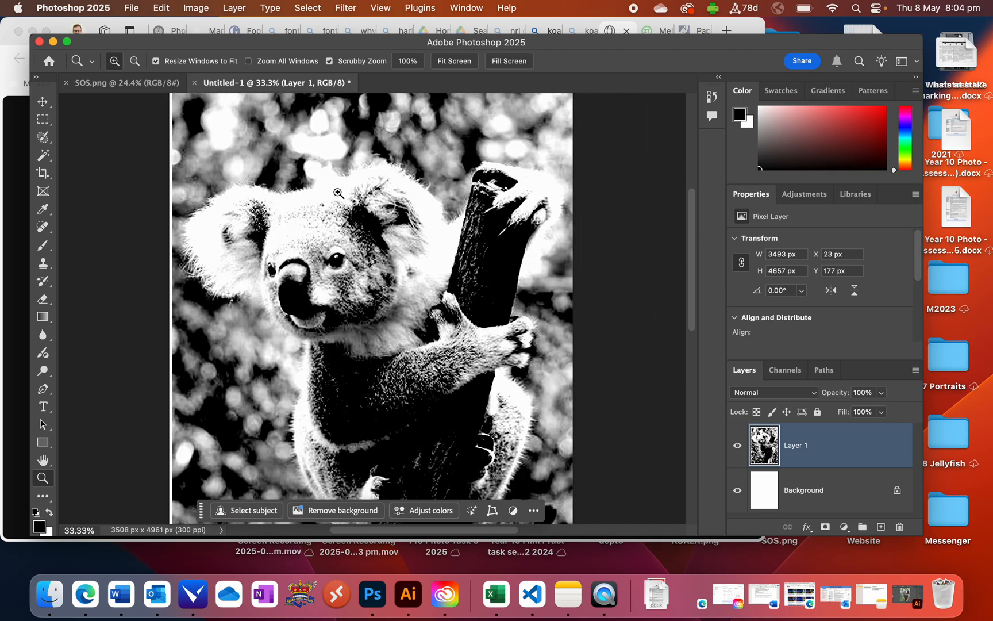
# Step: Undo the halftone, high-contrast and greyscale edits on the koala layer, and select the koala with Select Subject processed on the device
pyautogui.press('super+z')
pyautogui.press('super+z')
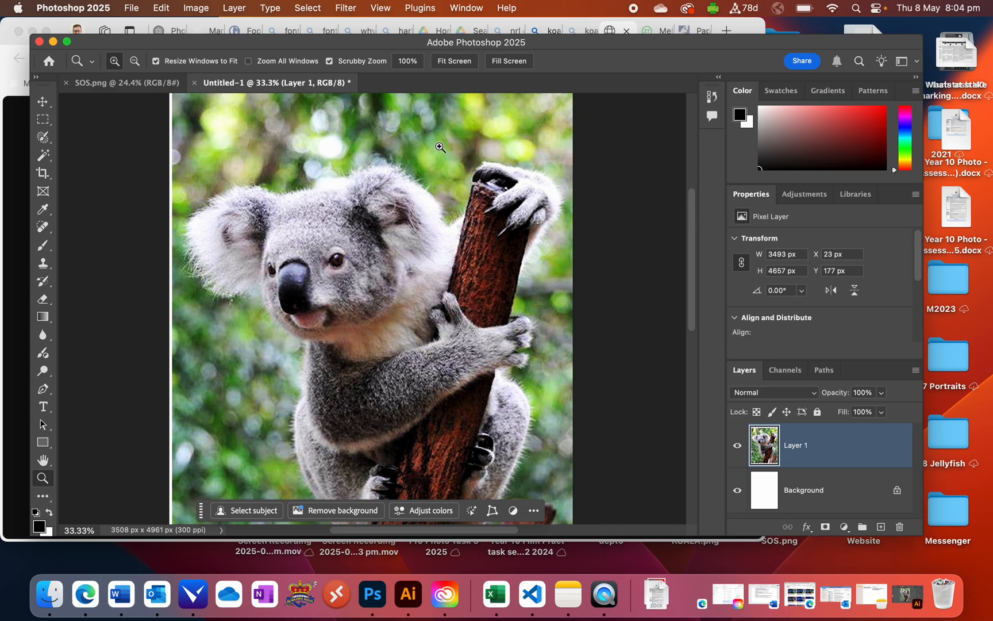
pyautogui.click(311, 7)
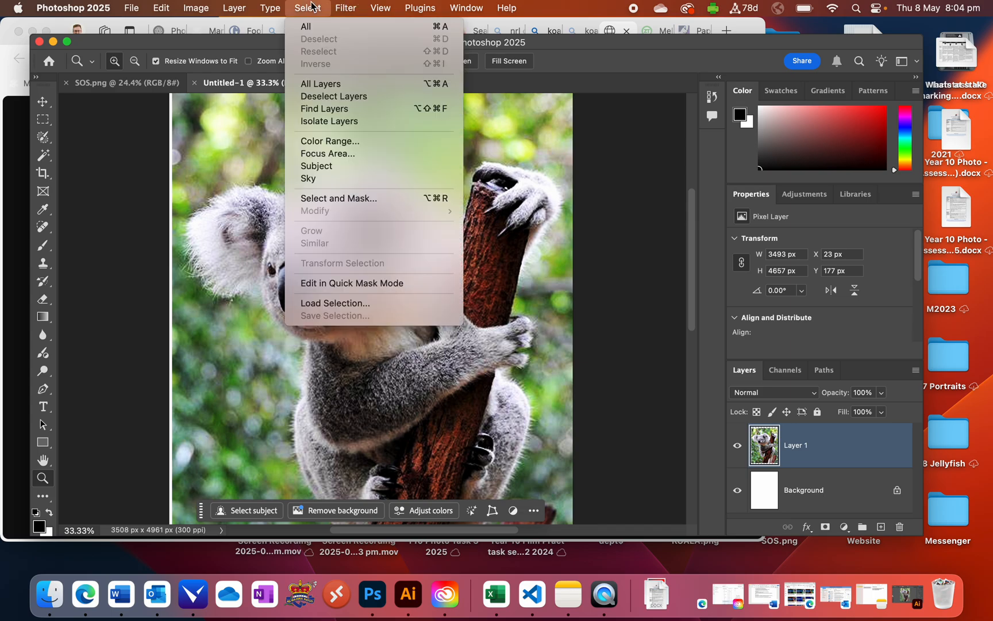
pyautogui.click(329, 167)
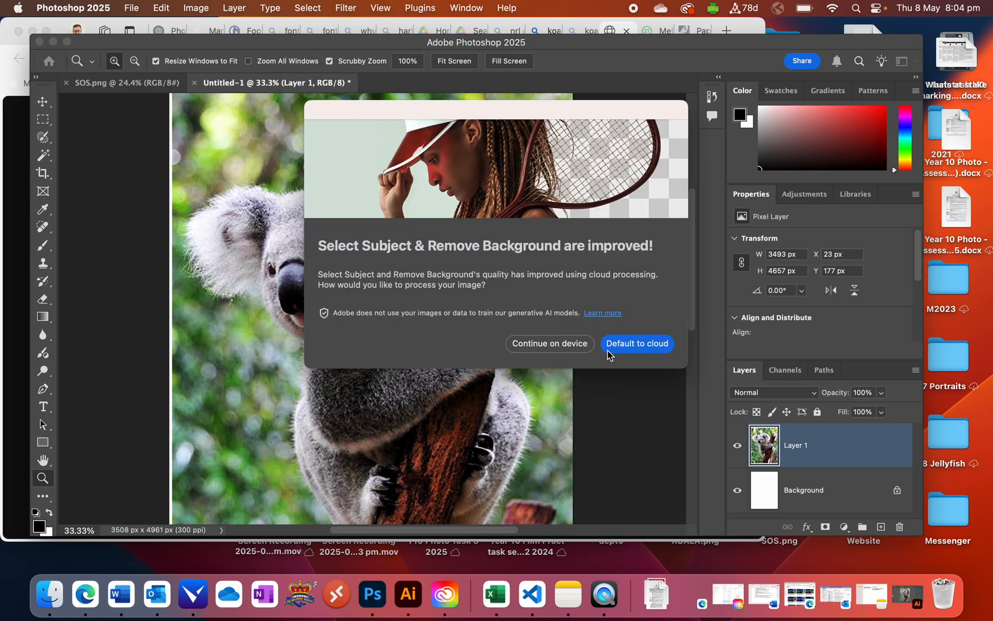
pyautogui.click(561, 343)
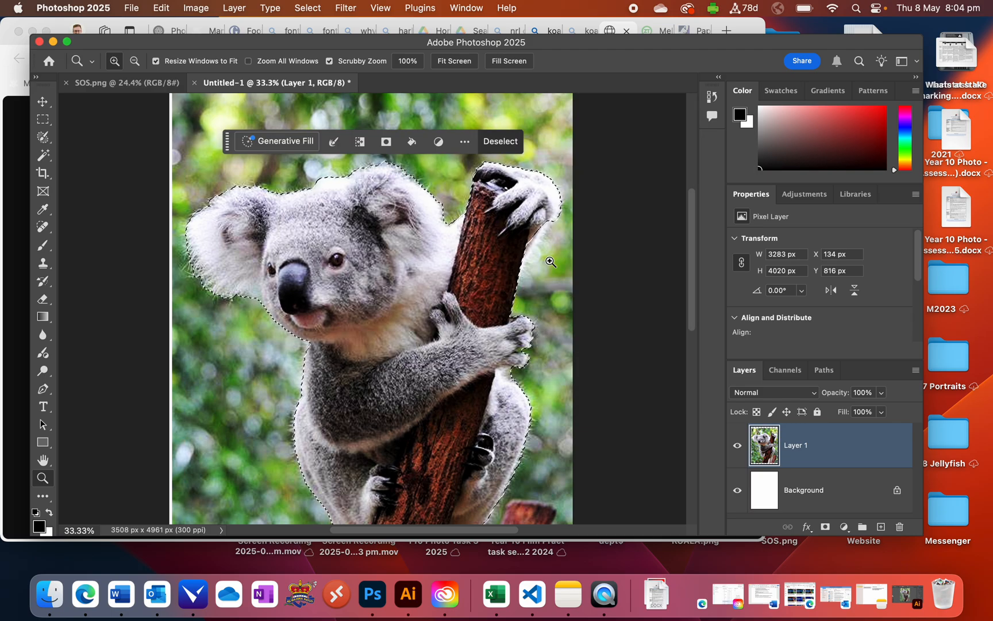
# Step: Copy the selected koala and branch onto a new layer, and hide the original photo layer
pyautogui.scroll(-5, 471, 315)
pyautogui.press('super+c')
pyautogui.press('super+v')
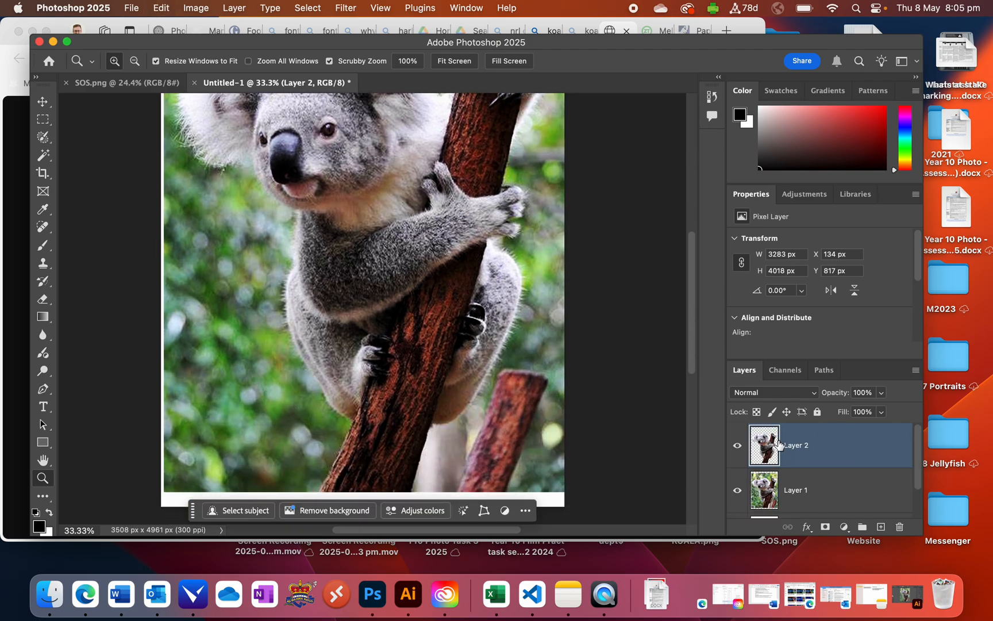
pyautogui.click(776, 491)
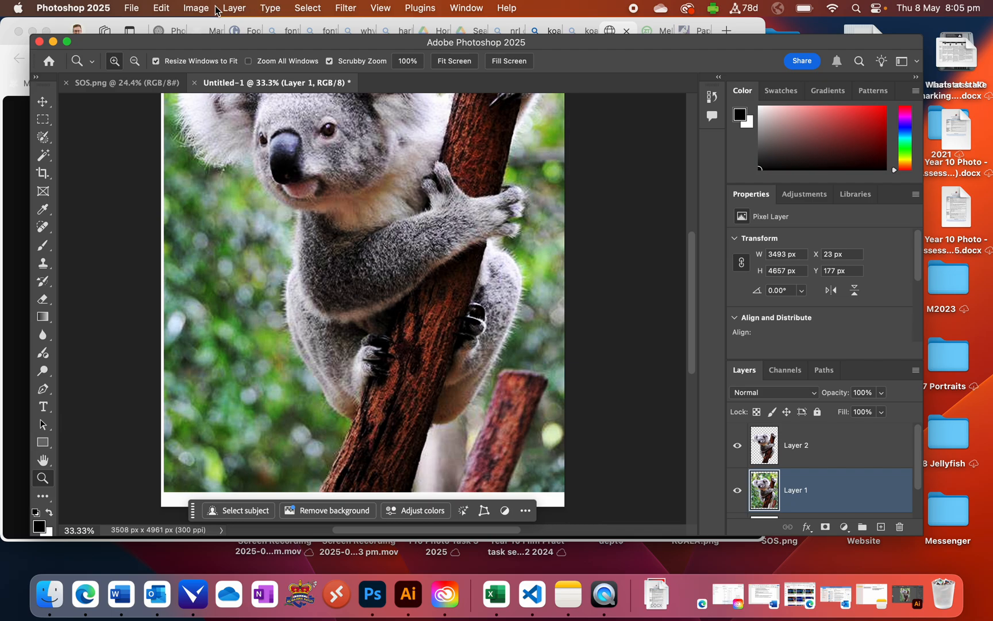
pyautogui.click(738, 491)
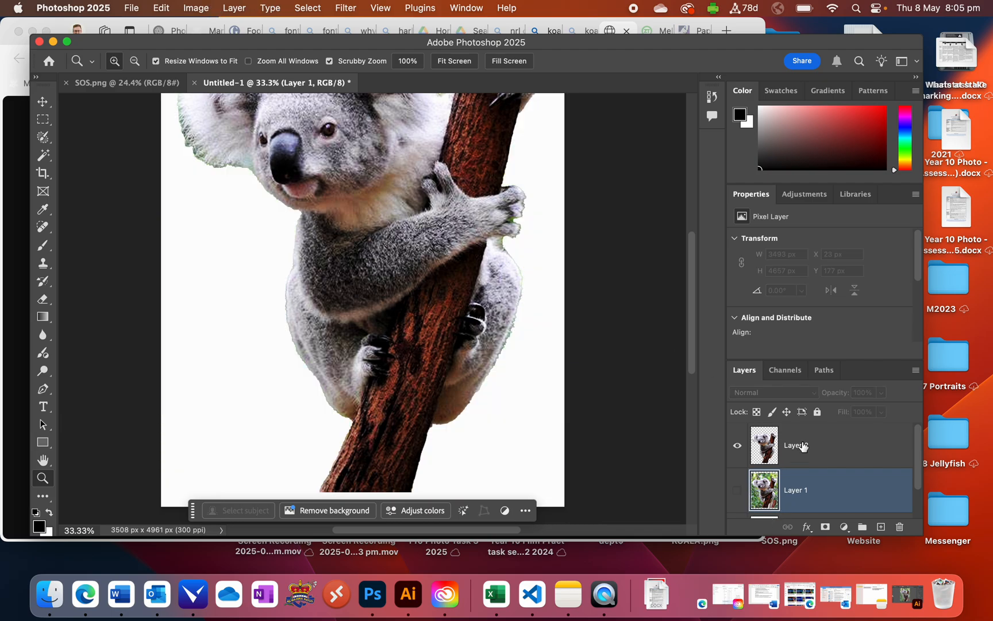
# Step: Remove all colour from the koala cut-out on Layer 2 by setting its saturation to -100 with Hue/Saturation
pyautogui.click(803, 447)
pyautogui.scroll(3, 429, 159)
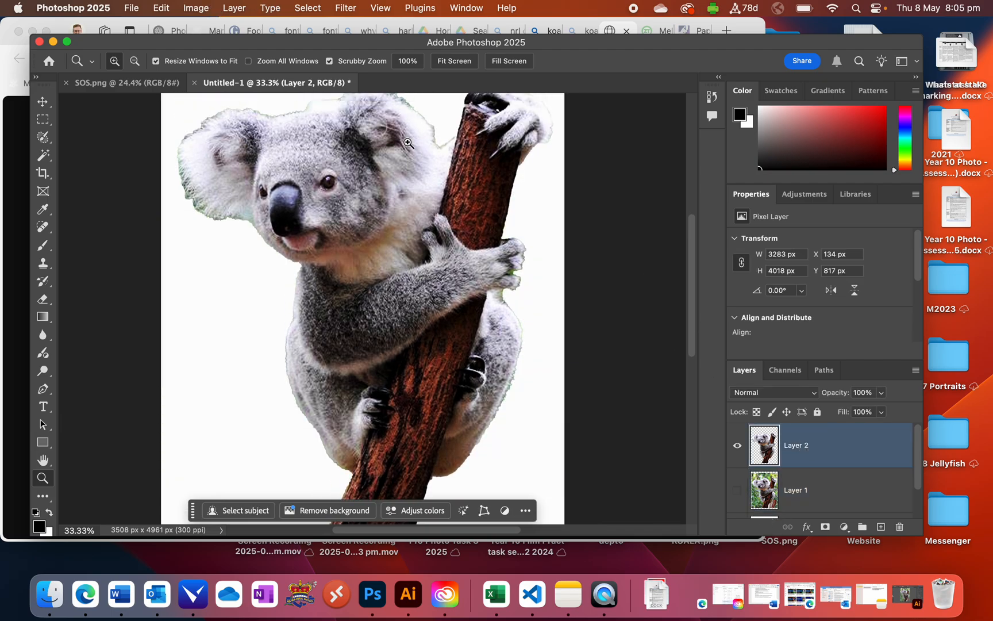
pyautogui.click(187, 6)
pyautogui.moveTo(219, 46)
pyautogui.click(461, 118)
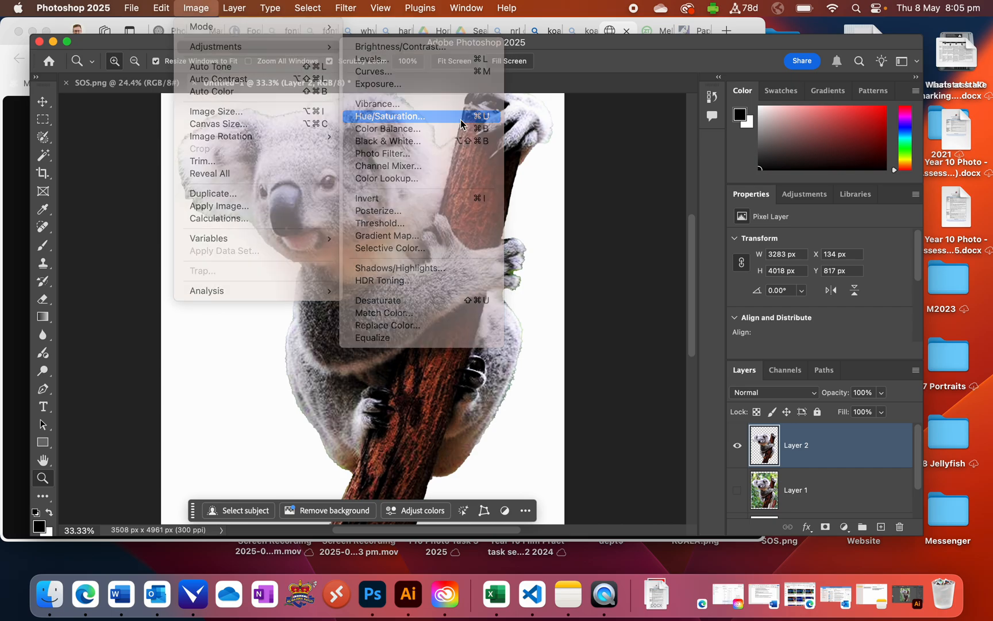
pyautogui.moveTo(460, 248); pyautogui.dragTo(130, 232)
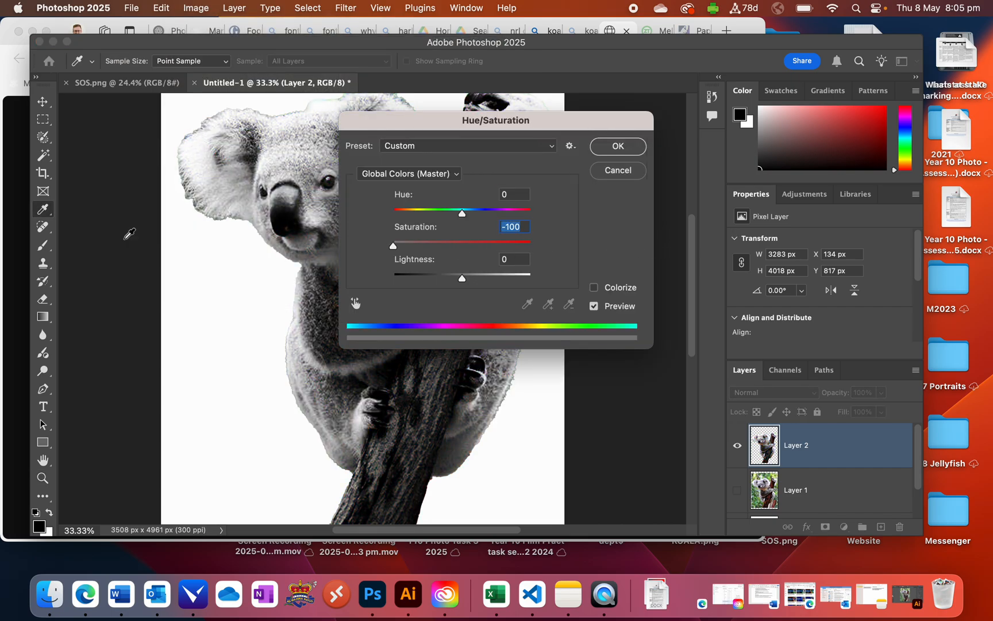
pyautogui.click(610, 147)
# Step: Apply the Color Halftone filter to the greyscale koala cut-out, keeping the existing filter settings
pyautogui.click(379, 7)
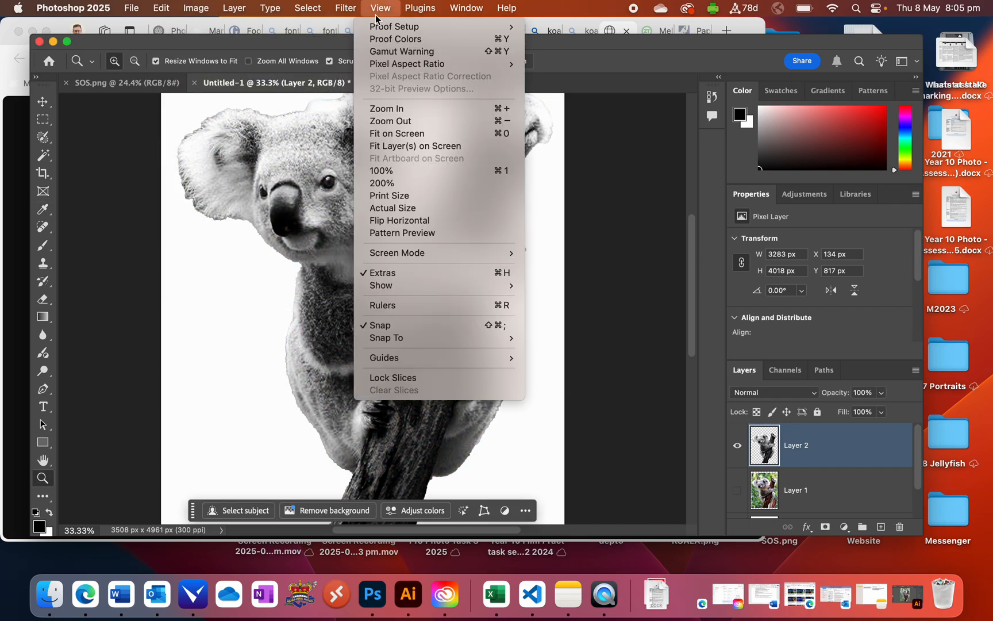
pyautogui.click(397, 133)
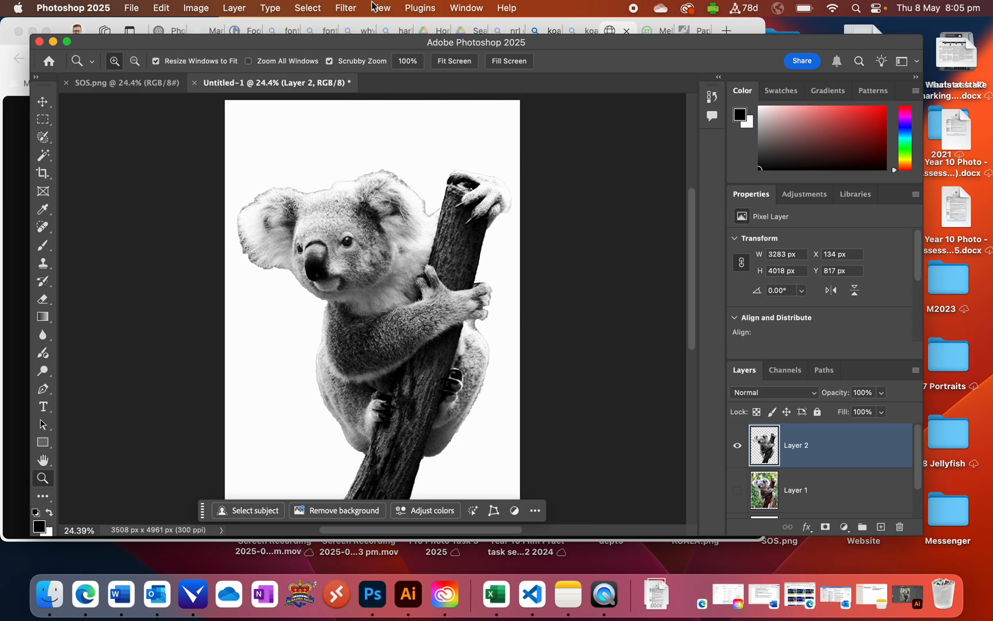
pyautogui.click(346, 7)
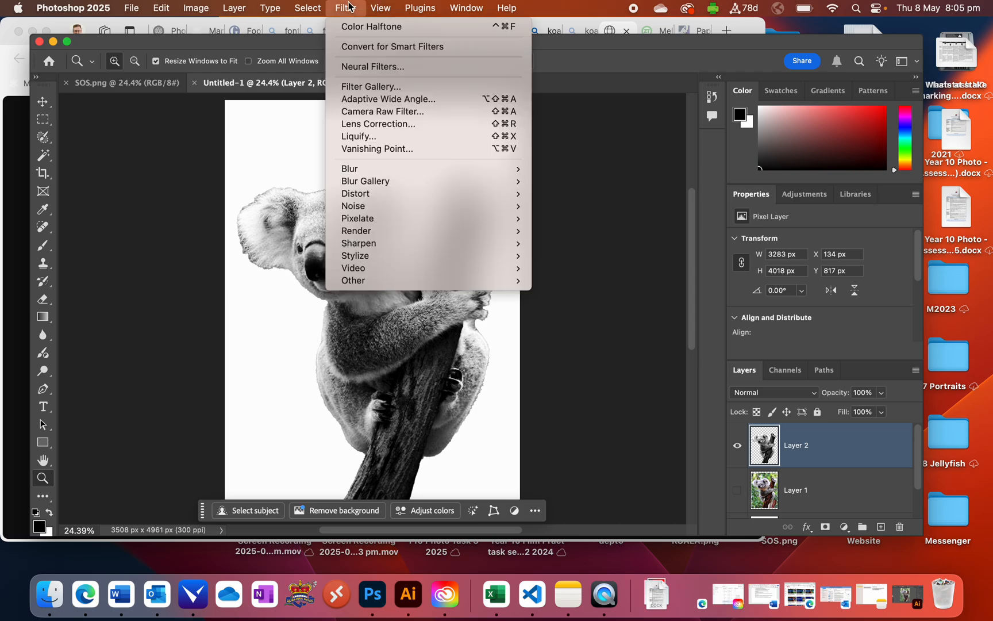
pyautogui.moveTo(432, 221)
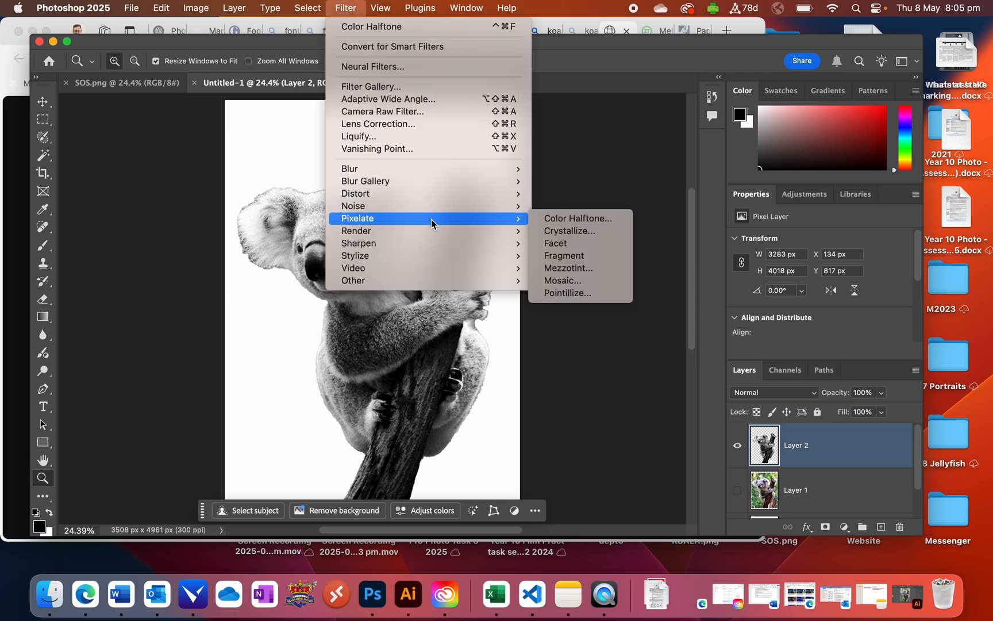
pyautogui.click(611, 218)
pyautogui.click(575, 189)
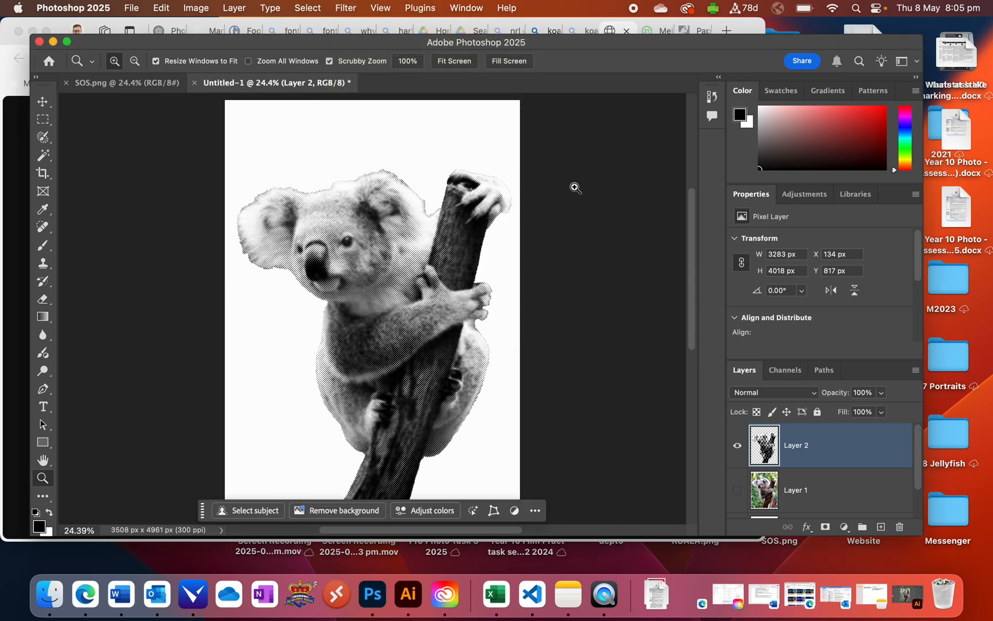
# Step: Set the Eraser to 52 px with 61% flow and erase the rough edge between the top of the koala's head and its ear
pyautogui.click(345, 241)
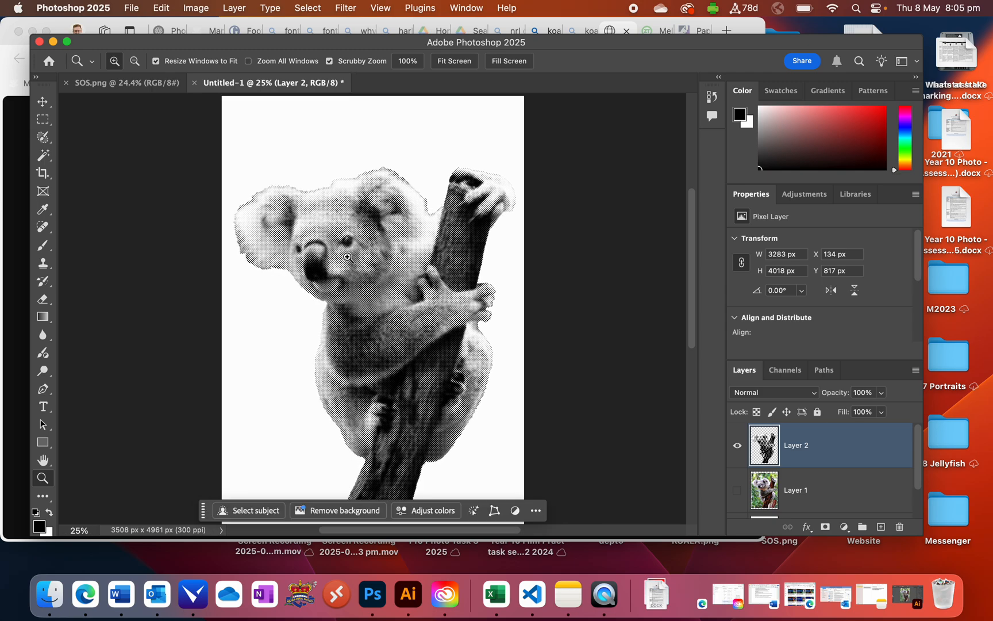
pyautogui.click(346, 241)
pyautogui.click(270, 214)
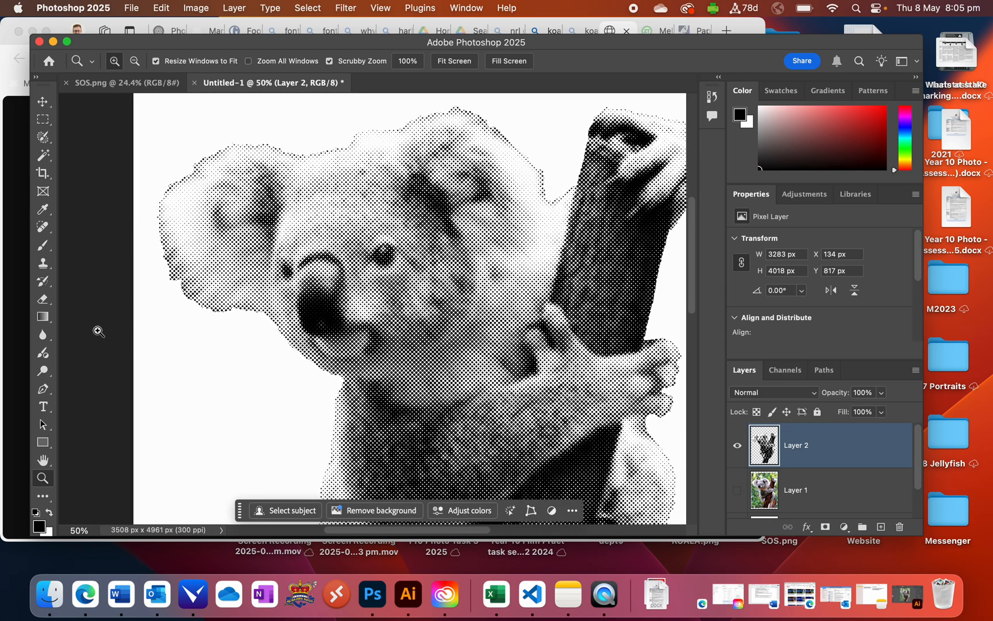
pyautogui.click(44, 301)
pyautogui.click(129, 61)
pyautogui.moveTo(113, 100); pyautogui.dragTo(131, 105)
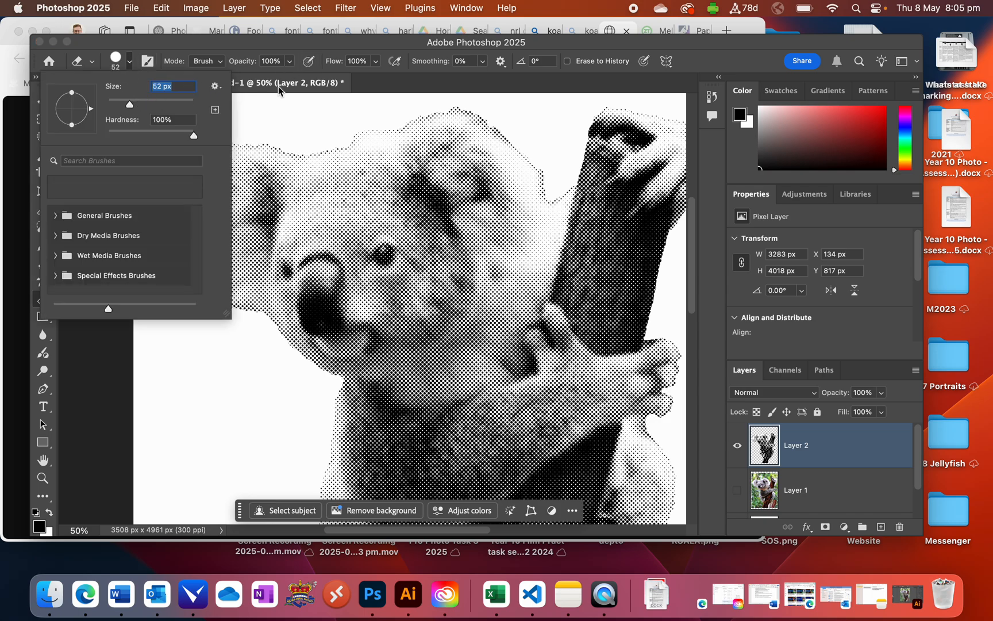
pyautogui.click(385, 64)
pyautogui.click(377, 62)
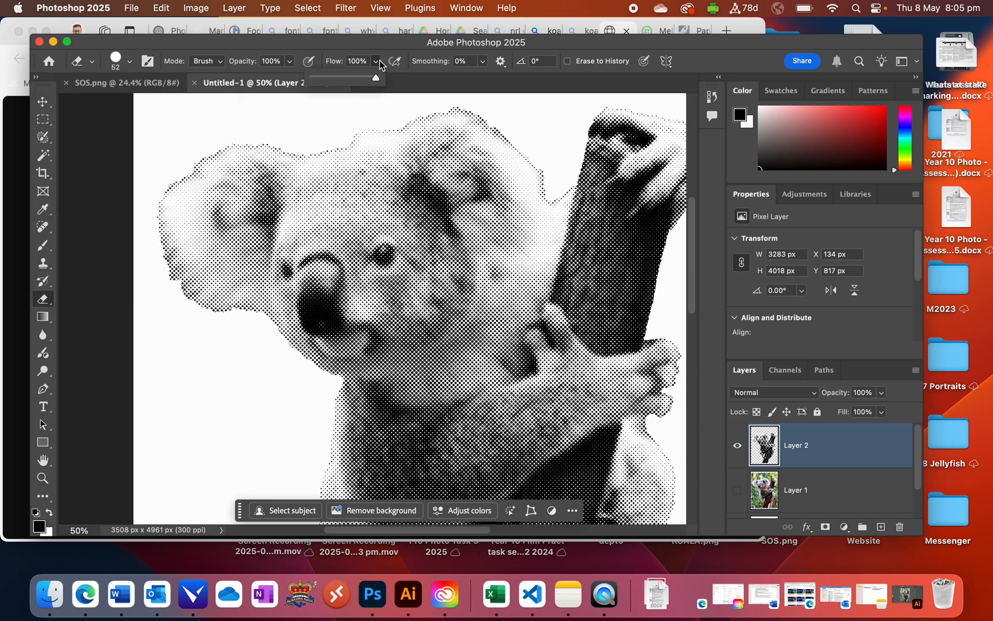
pyautogui.click(352, 139)
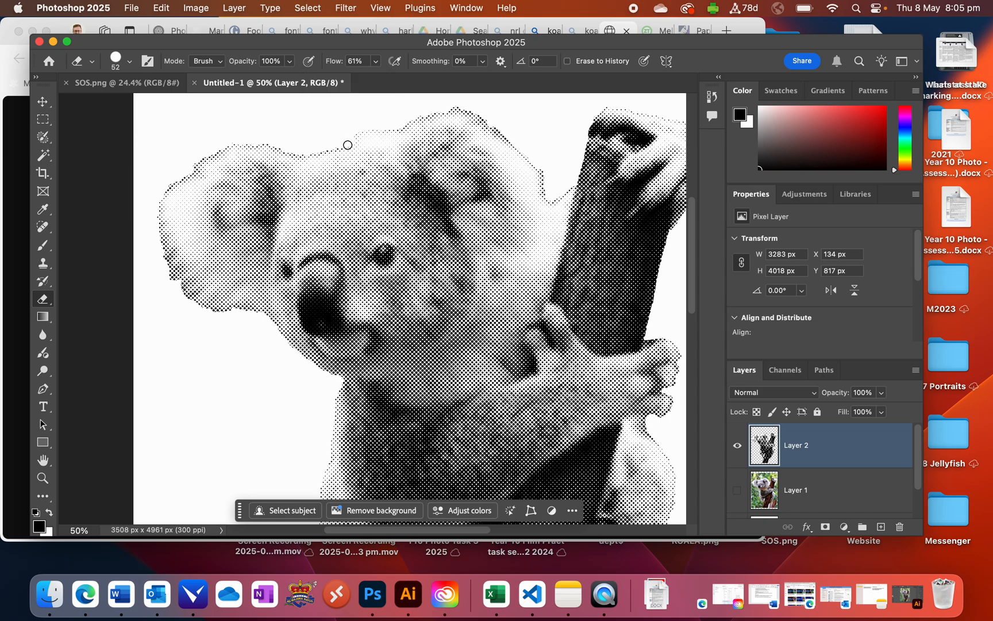
pyautogui.moveTo(292, 154); pyautogui.dragTo(237, 143)
# Step: Erase the rough edge around the koala's ear and cheek with an 87 px eraser, and show the original photo layer again
pyautogui.click(120, 67)
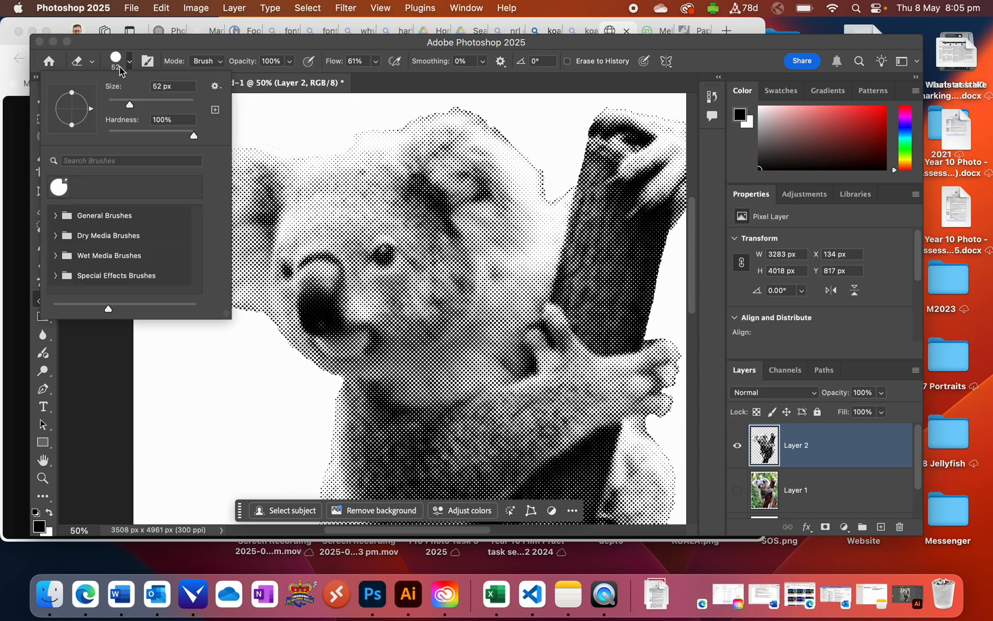
pyautogui.click(148, 105)
pyautogui.click(337, 116)
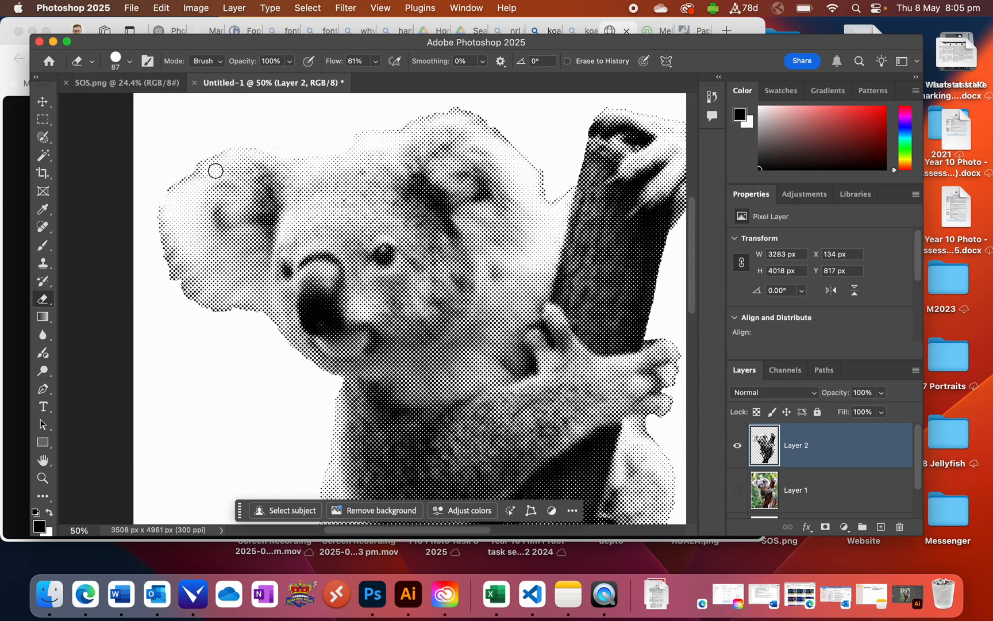
pyautogui.moveTo(161, 179)
pyautogui.mouseDown()
pyautogui.moveTo(151, 226)
pyautogui.moveTo(166, 282)
pyautogui.moveTo(201, 311)
pyautogui.moveTo(261, 318)
pyautogui.moveTo(275, 338)
pyautogui.mouseUp()
pyautogui.click(738, 491)
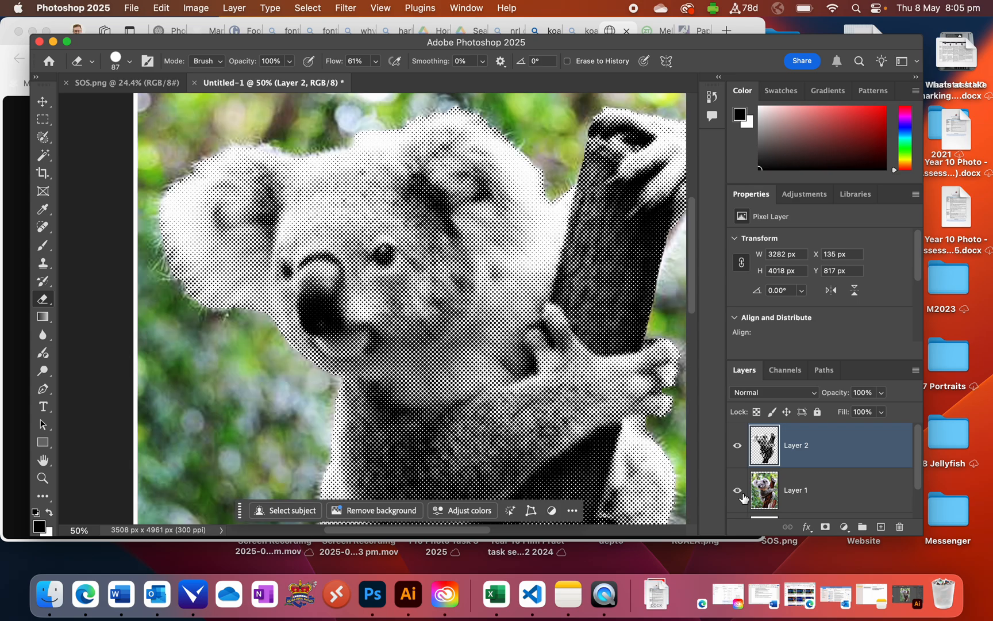
# Step: Convert the original photo on Layer 1 to greyscale with the Black & White adjustment at its default settings
pyautogui.click(781, 499)
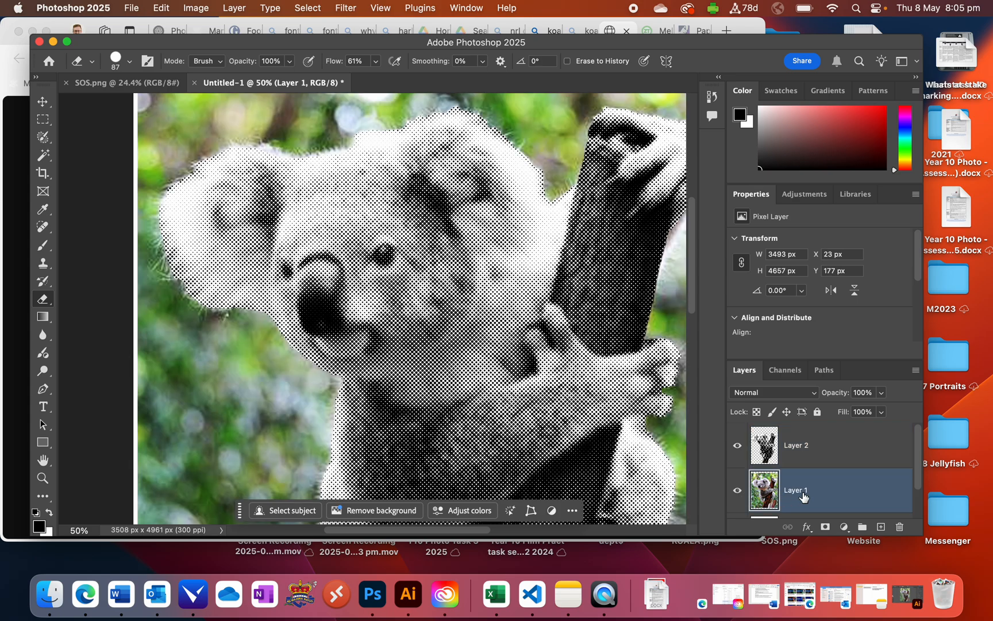
pyautogui.click(198, 8)
pyautogui.moveTo(259, 46)
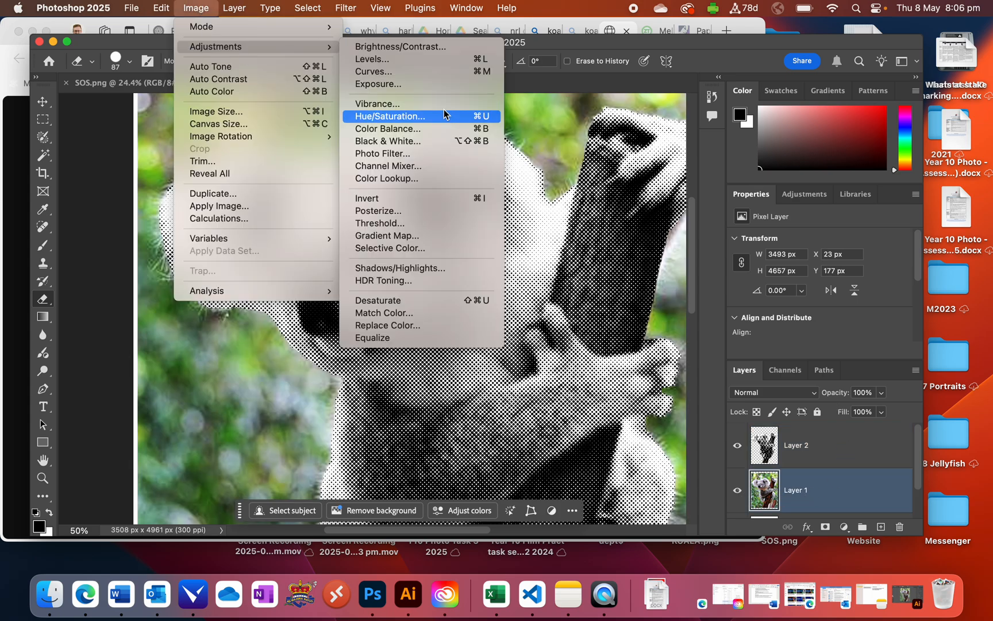
pyautogui.click(418, 139)
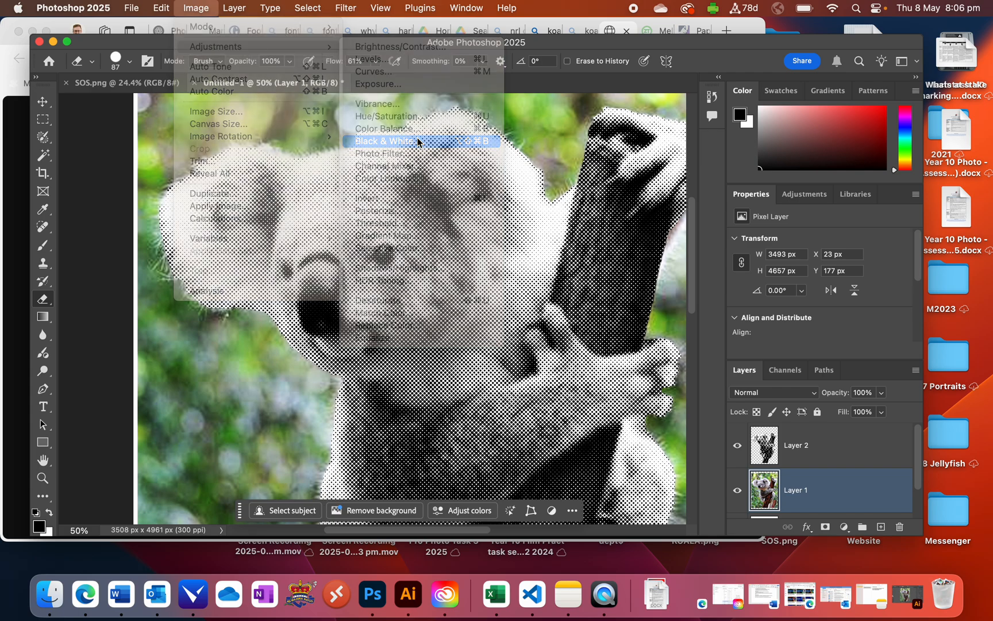
pyautogui.click(601, 110)
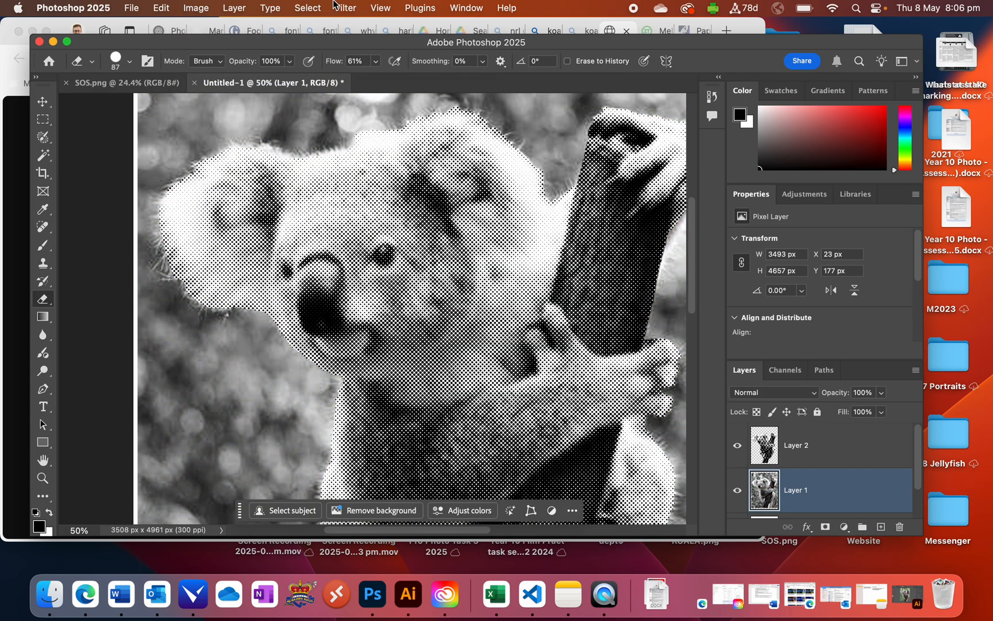
# Step: Apply the Color Halftone filter to the greyscale background photo, keeping the existing filter settings
pyautogui.click(346, 6)
pyautogui.moveTo(389, 220)
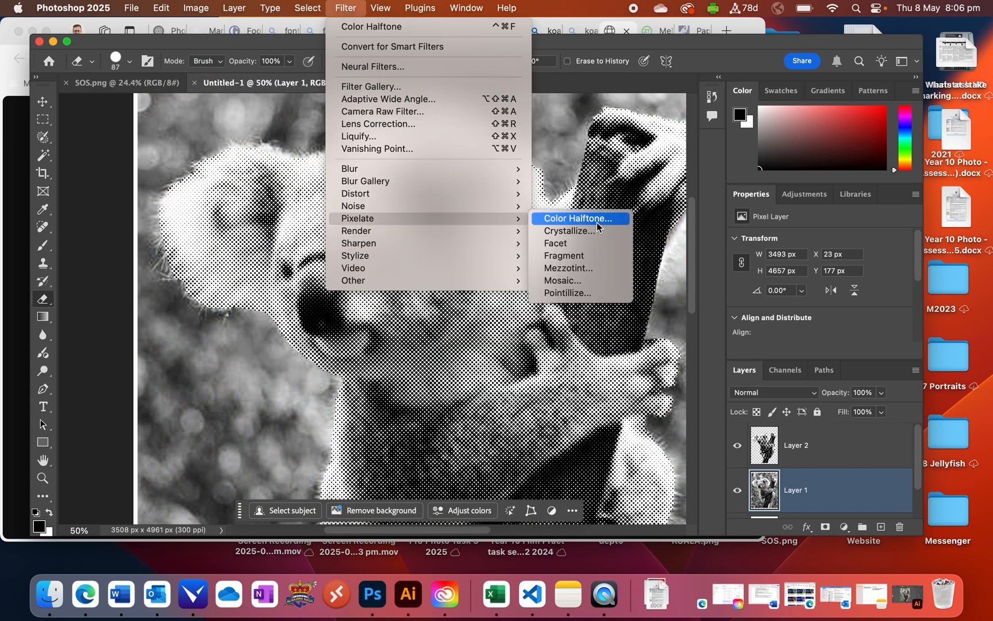
pyautogui.click(575, 218)
pyautogui.press('Return')
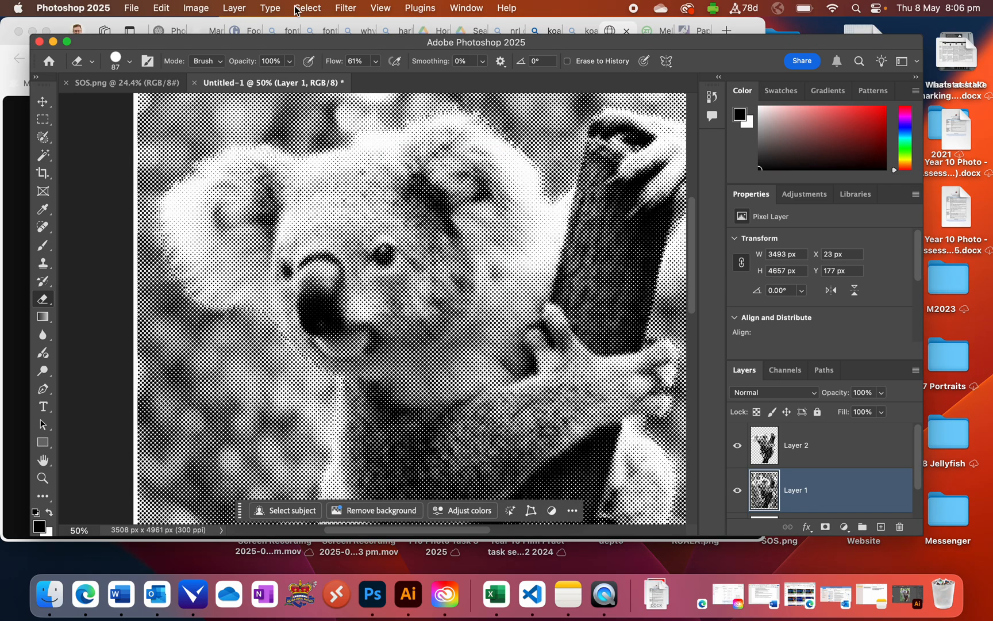
pyautogui.click(200, 7)
pyautogui.click(200, 7)
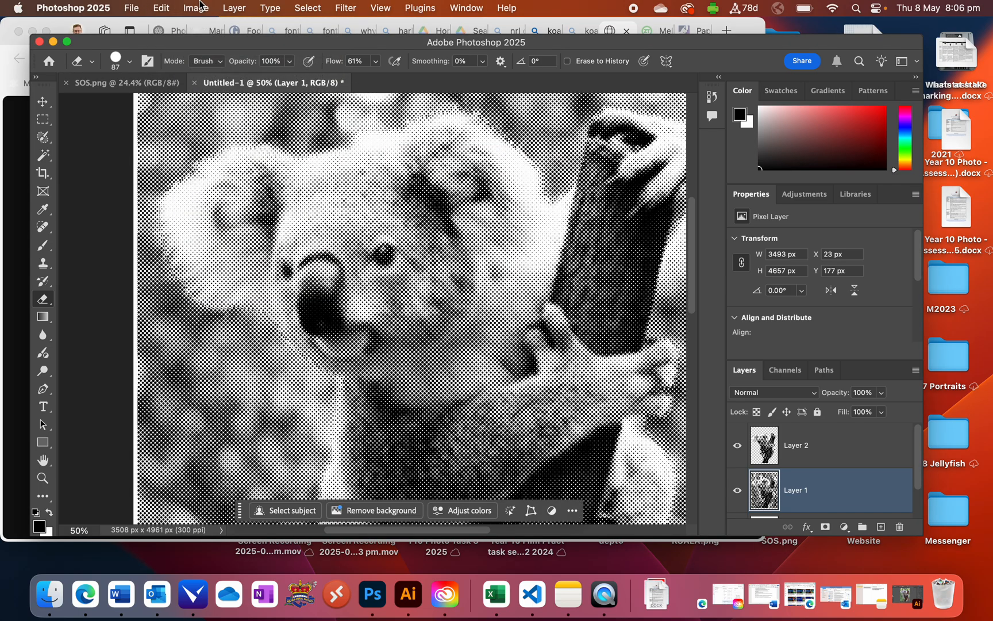
# Step: Reduce the opacity of the halftone background photo on Layer 1 to 39% and check the whole poster
pyautogui.click(880, 394)
pyautogui.moveTo(885, 408); pyautogui.dragTo(835, 412)
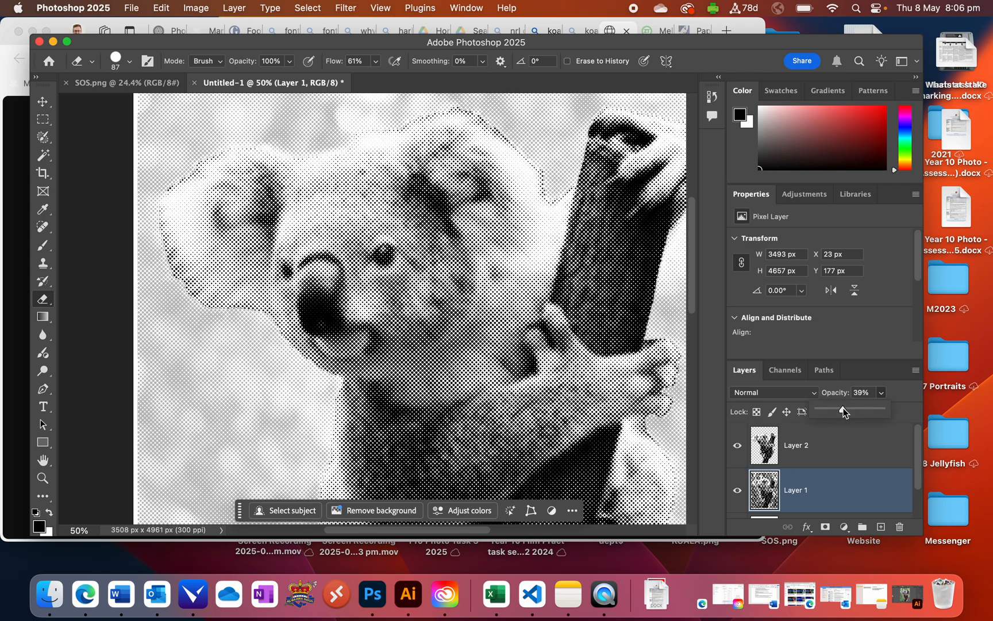
pyautogui.click(400, 7)
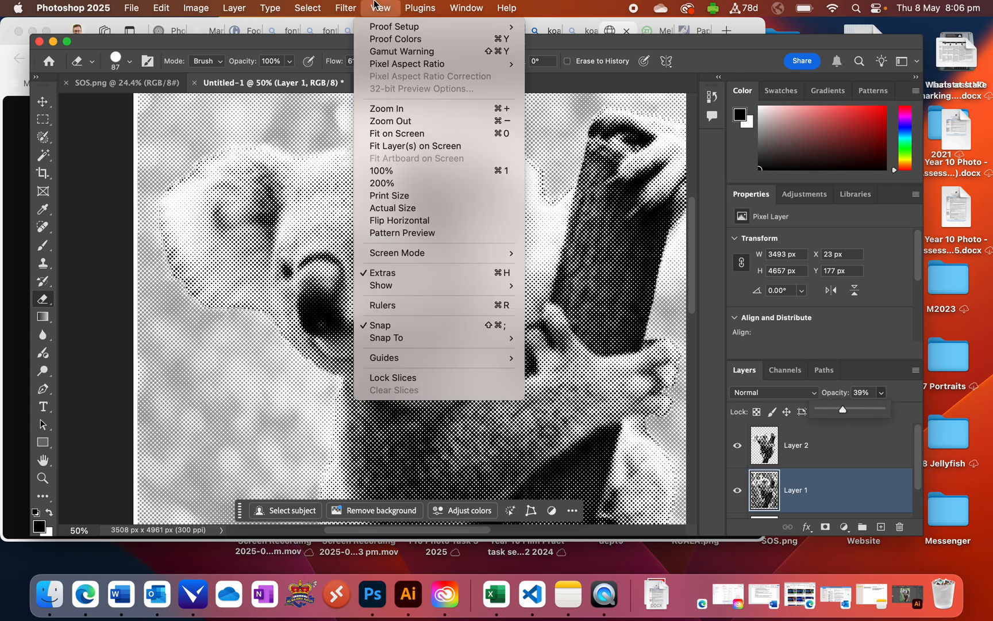
pyautogui.click(402, 129)
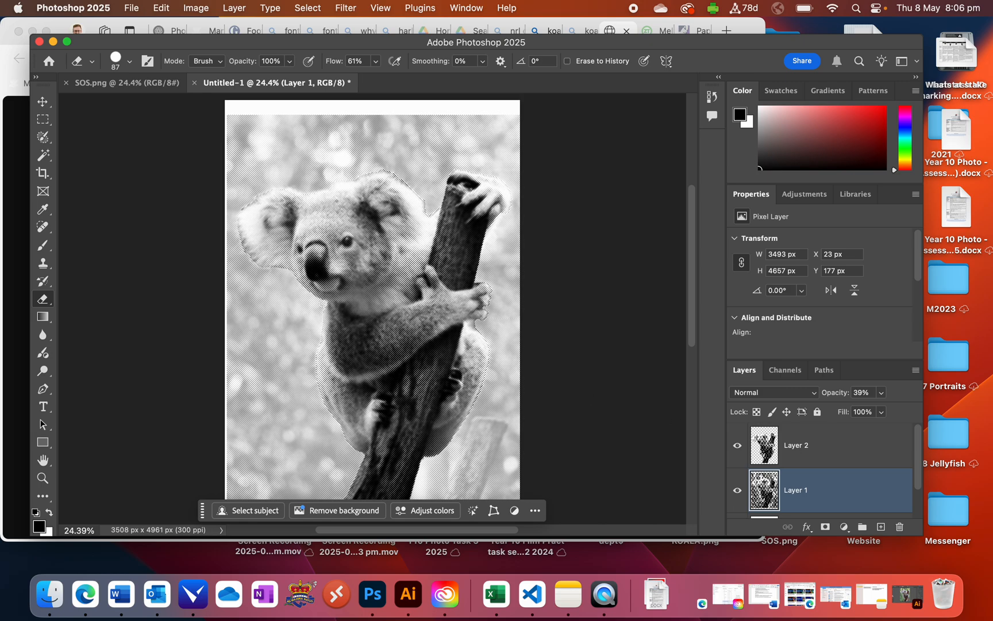
# Step: Try erasing the edge at the koala's lower back, and undo it along with the photo layer's opacity, halftone and black-and-white changes
pyautogui.click(809, 459)
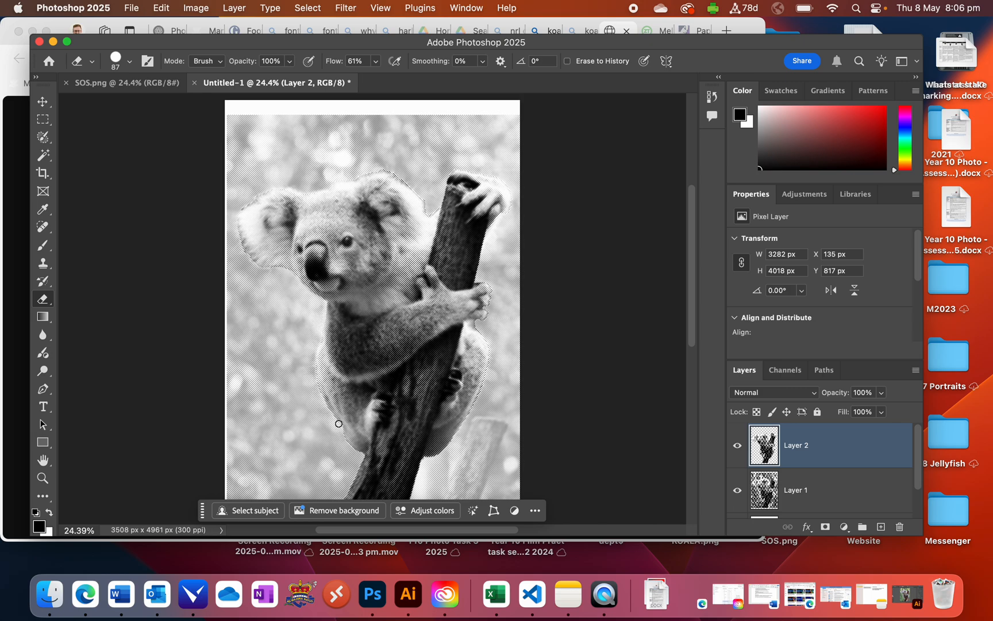
pyautogui.moveTo(356, 451); pyautogui.dragTo(361, 459)
pyautogui.scroll(-3, 499, 295)
pyautogui.press('super+z')
pyautogui.press('super+z')
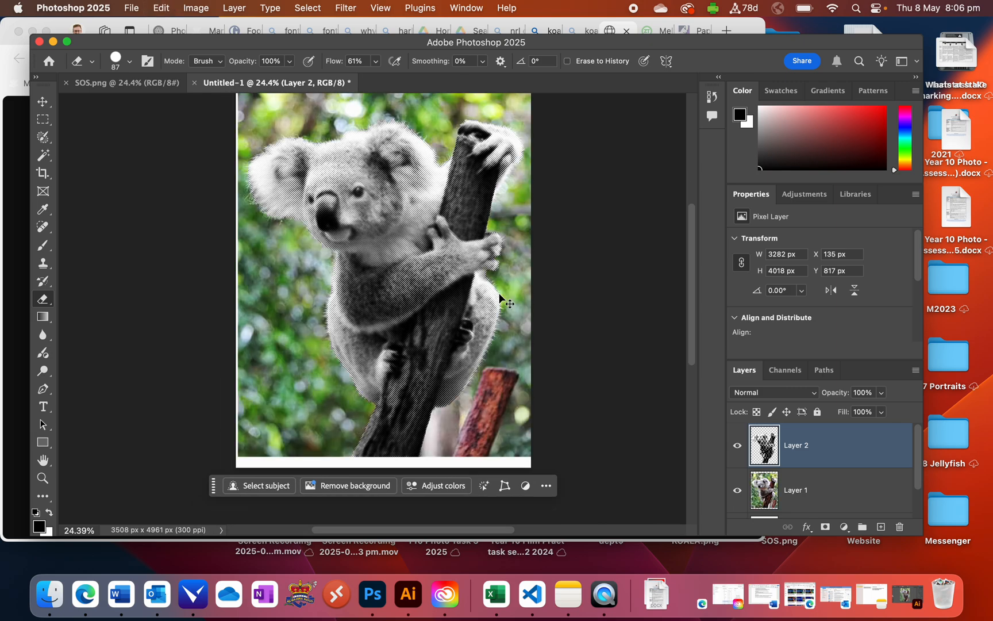
# Step: Undo the edits back through the koala cut-out so only the colour photo layer remains, and clear the koala selection
pyautogui.press('super+z')
pyautogui.press('super+z')
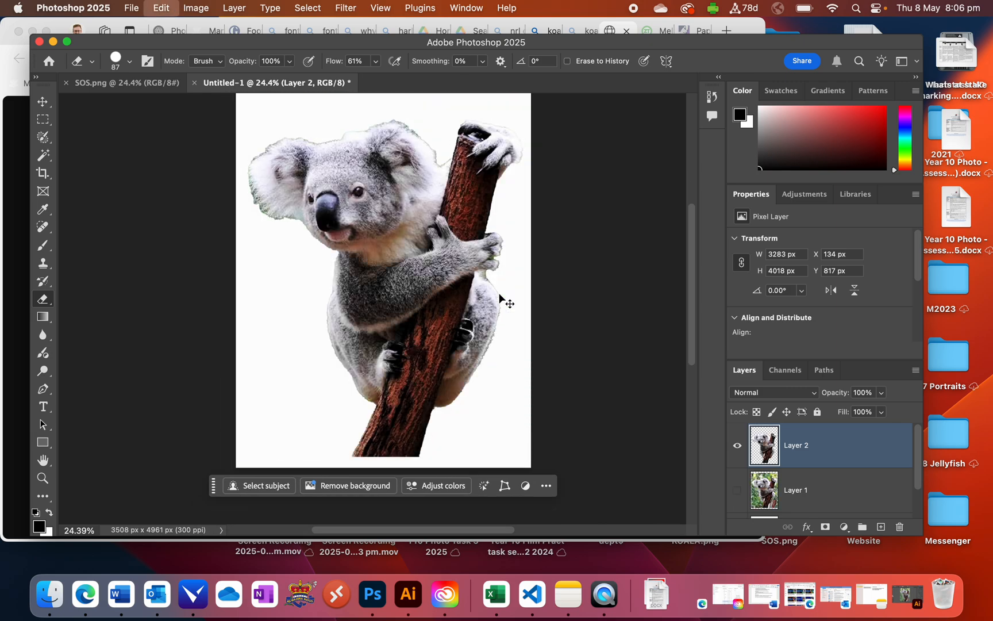
pyautogui.press('super+z')
pyautogui.press('super+z')
pyautogui.click(43, 119)
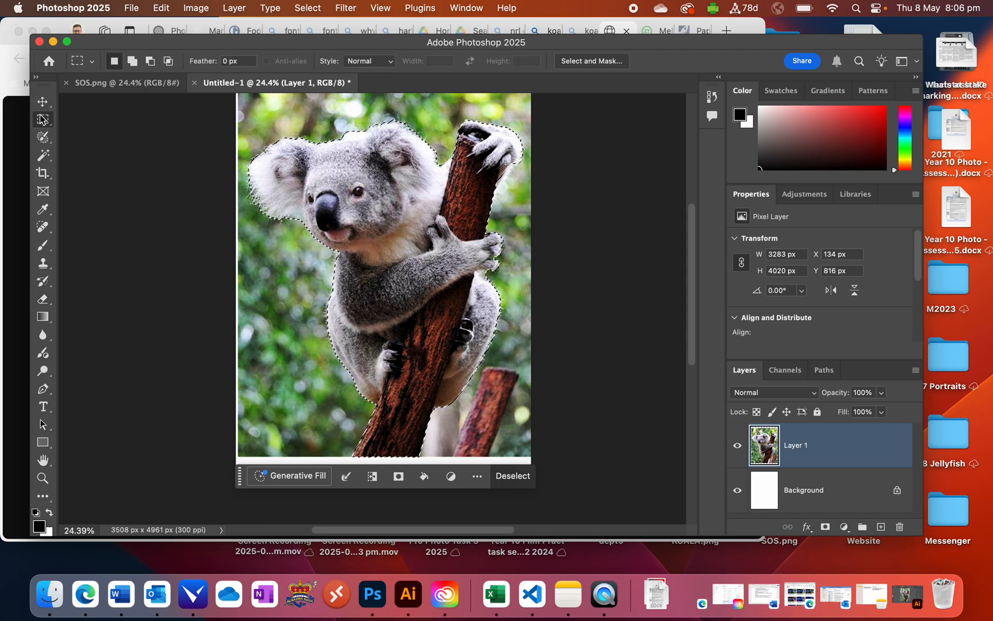
pyautogui.click(156, 184)
# Step: Convert the whole koala photo on Layer 1 to greyscale with the Black & White adjustment at its Default preset
pyautogui.click(196, 8)
pyautogui.moveTo(210, 51)
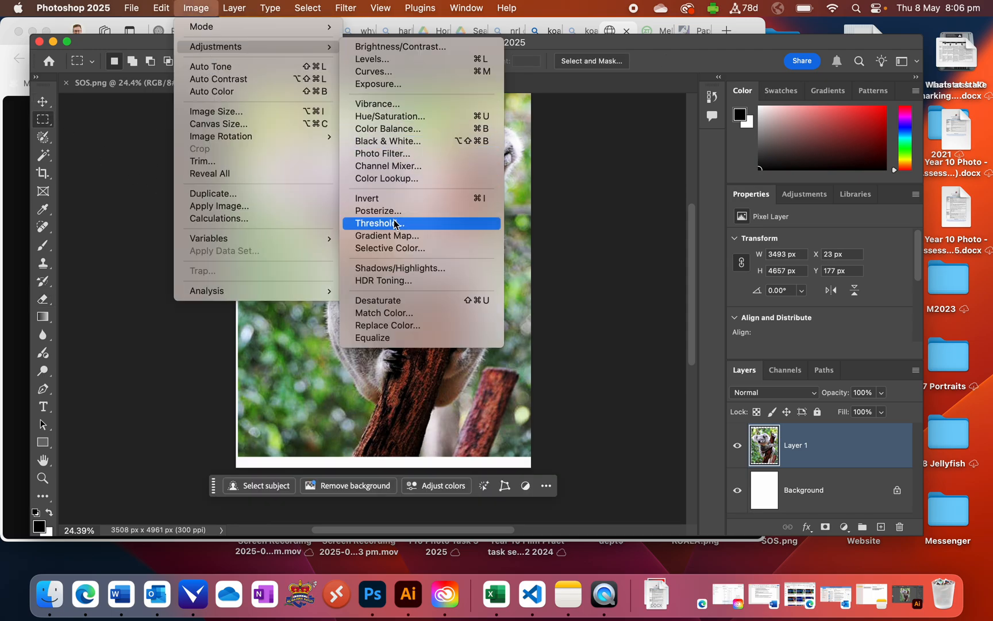
pyautogui.click(399, 141)
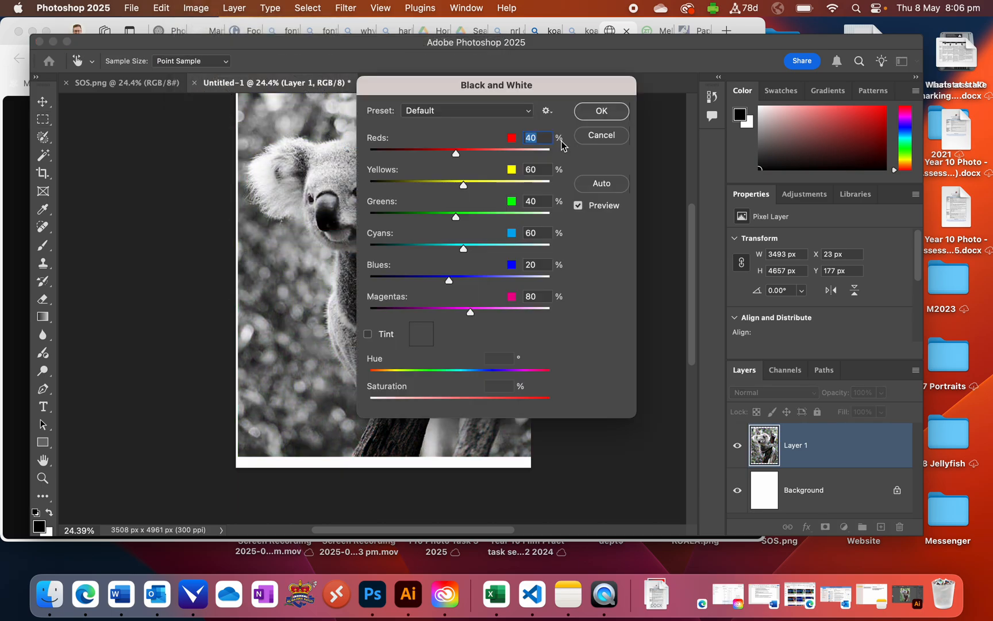
pyautogui.click(601, 111)
# Step: Apply the Color Halftone filter to the whole greyscale photo, with all four channel screen angles at 45 degrees
pyautogui.click(345, 8)
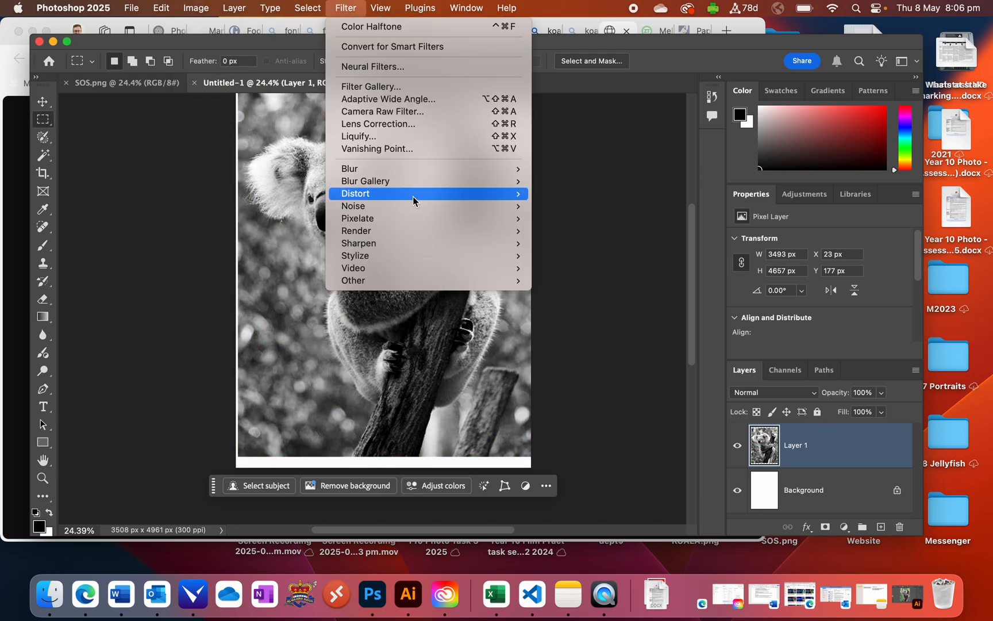
pyautogui.moveTo(416, 222)
pyautogui.click(575, 219)
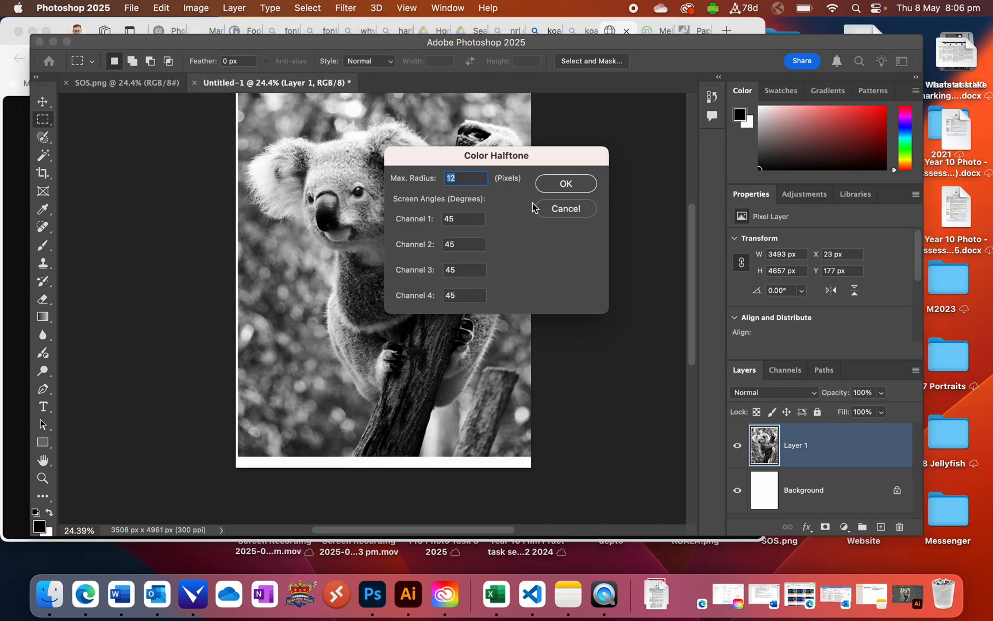
pyautogui.write('4')
pyautogui.press('Return')
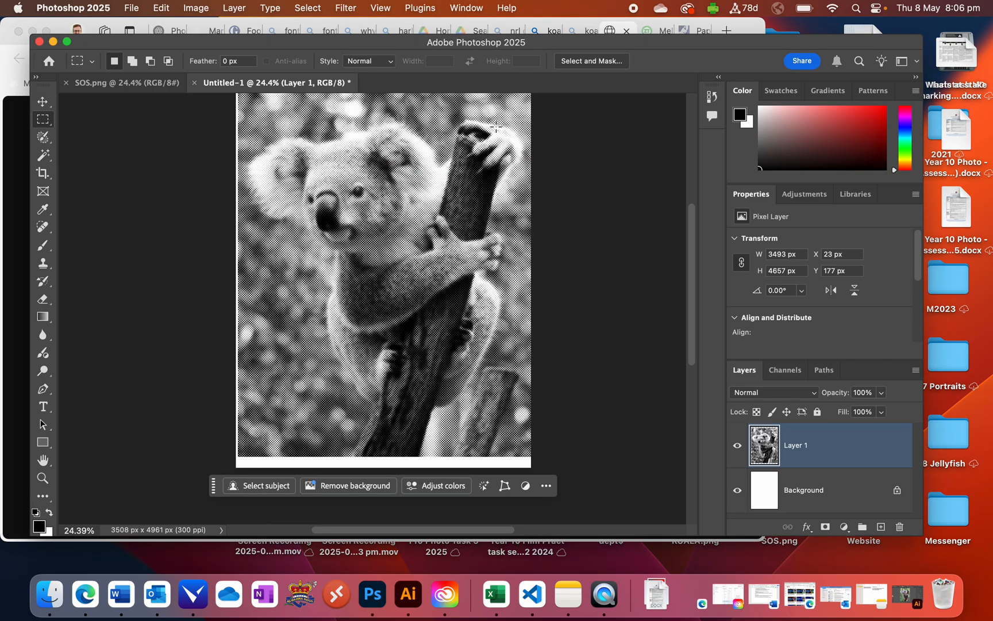
# Step: Select a rectangle of about 3263 × 4952 px inside the page sides, invert it, delete the photo's side edge for a white border, and deselect
pyautogui.scroll(3, 487, 298)
pyautogui.hscroll(-1, 488, 298)
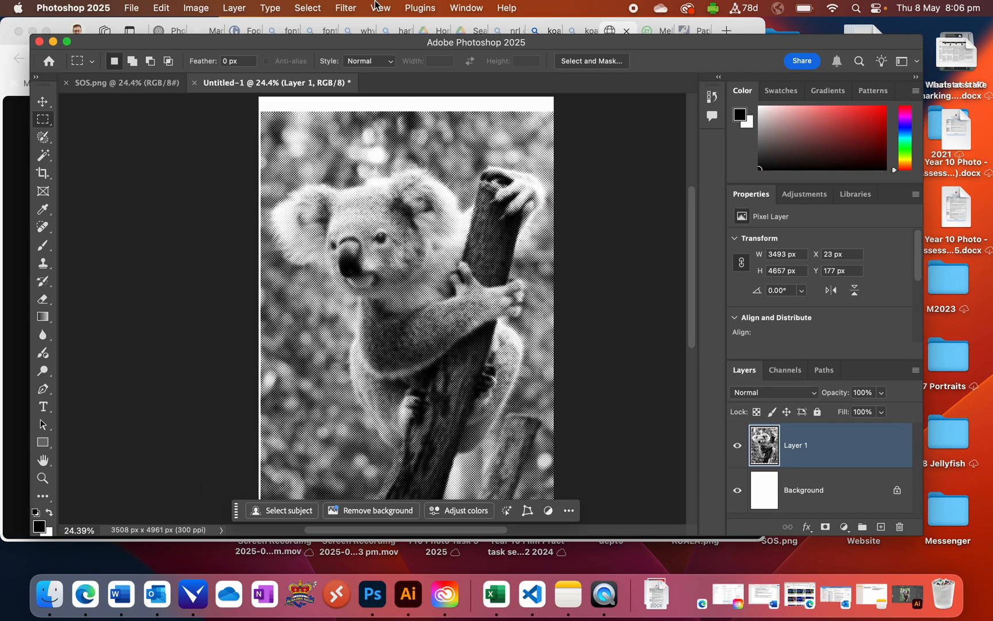
pyautogui.click(375, 7)
pyautogui.click(391, 123)
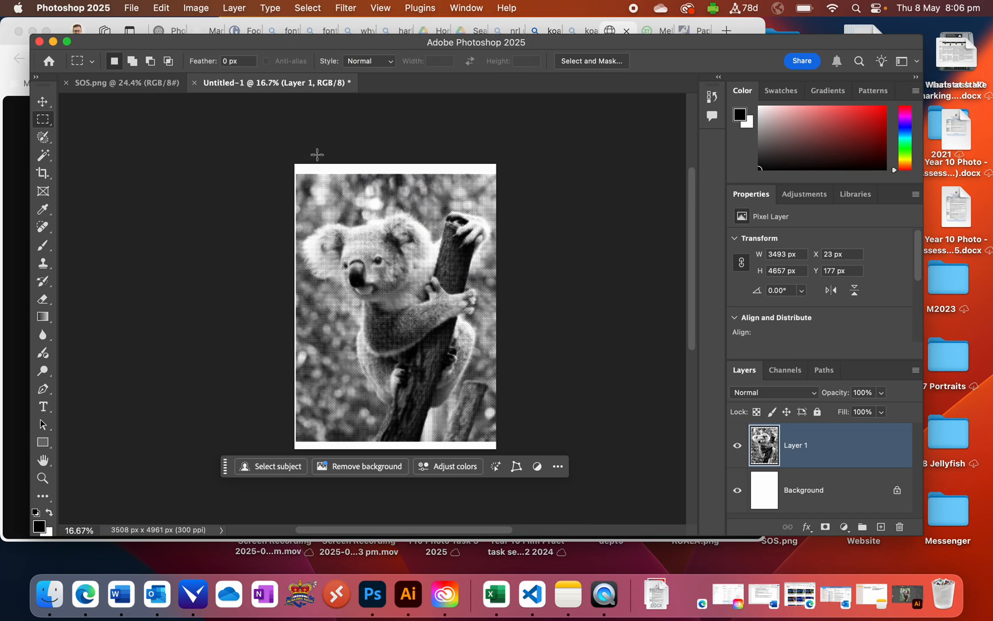
pyautogui.moveTo(301, 165); pyautogui.dragTo(490, 456)
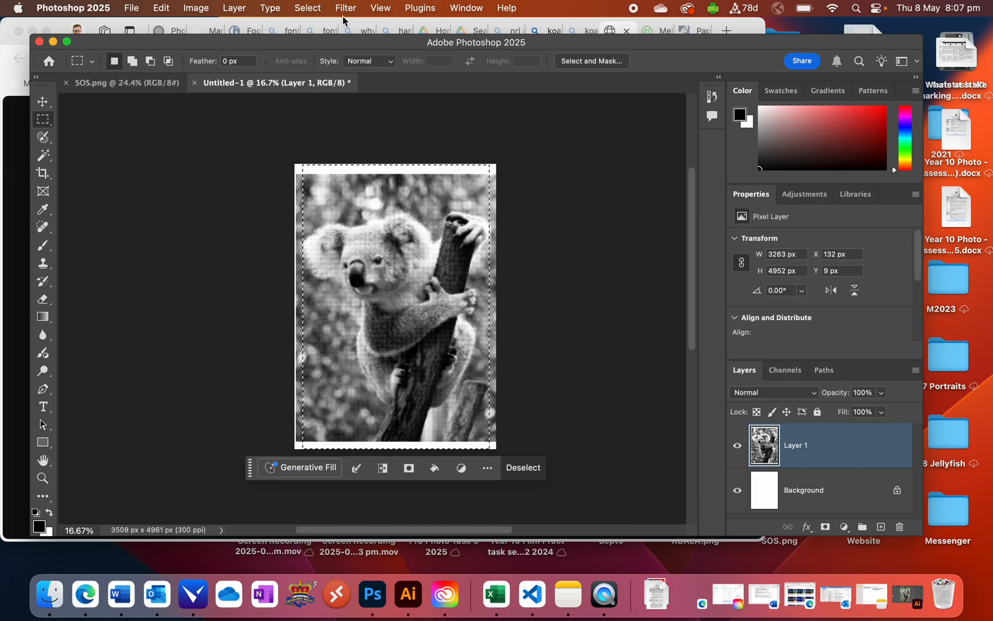
pyautogui.click(315, 7)
pyautogui.click(316, 63)
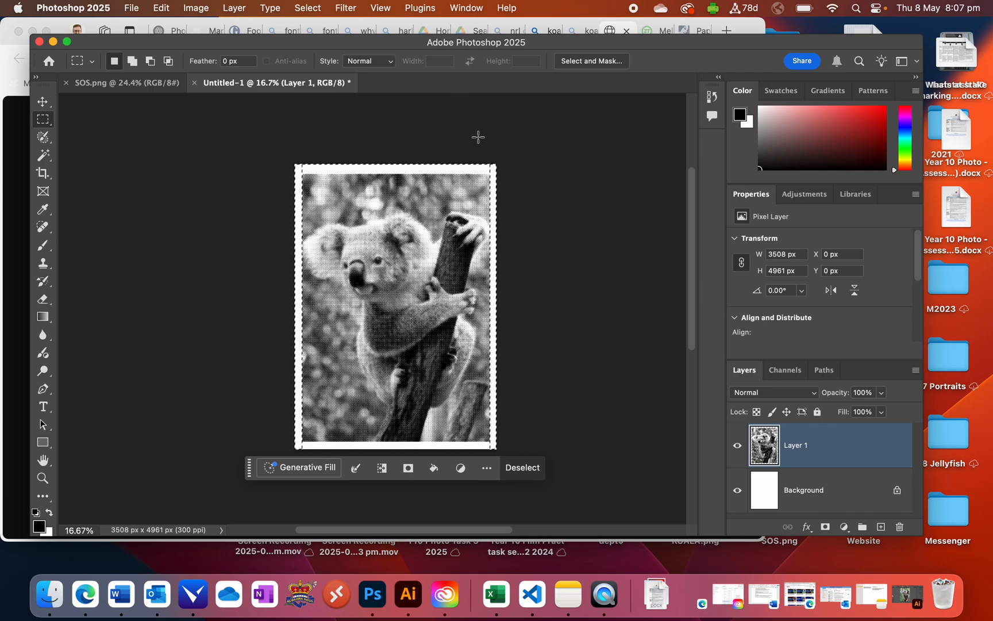
pyautogui.click(298, 7)
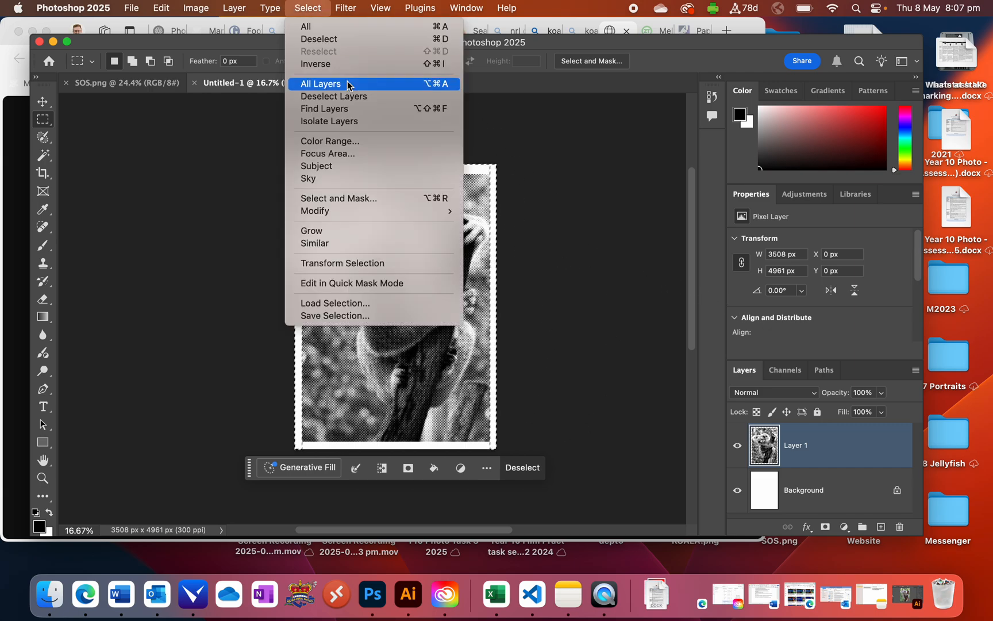
pyautogui.click(541, 155)
pyautogui.click(480, 161)
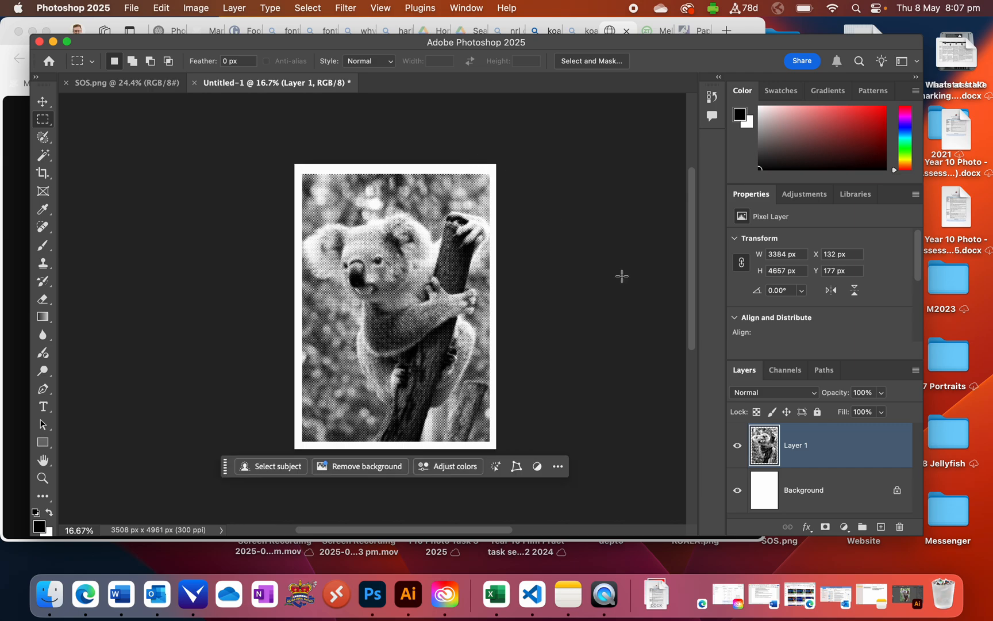
# Step: Add a text box across the bottom of the photo, aligned to its left edge, and enter SOS in Eurostile Extd Black
pyautogui.scroll(-3, 539, 249)
pyautogui.scroll(2, 533, 279)
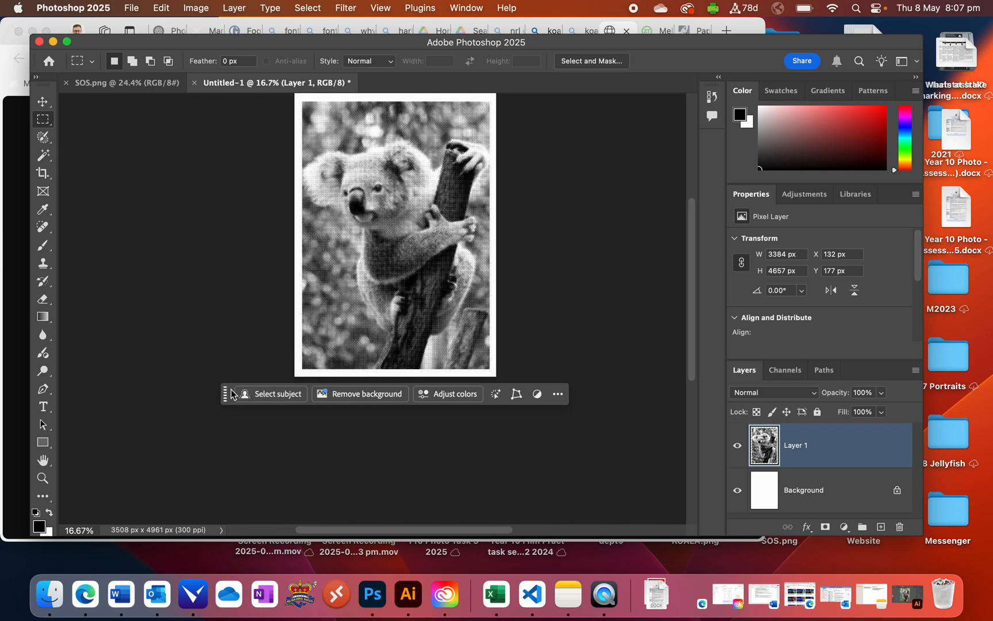
pyautogui.moveTo(233, 394); pyautogui.dragTo(260, 455)
pyautogui.scroll(3, 469, 354)
pyautogui.scroll(-1, 469, 354)
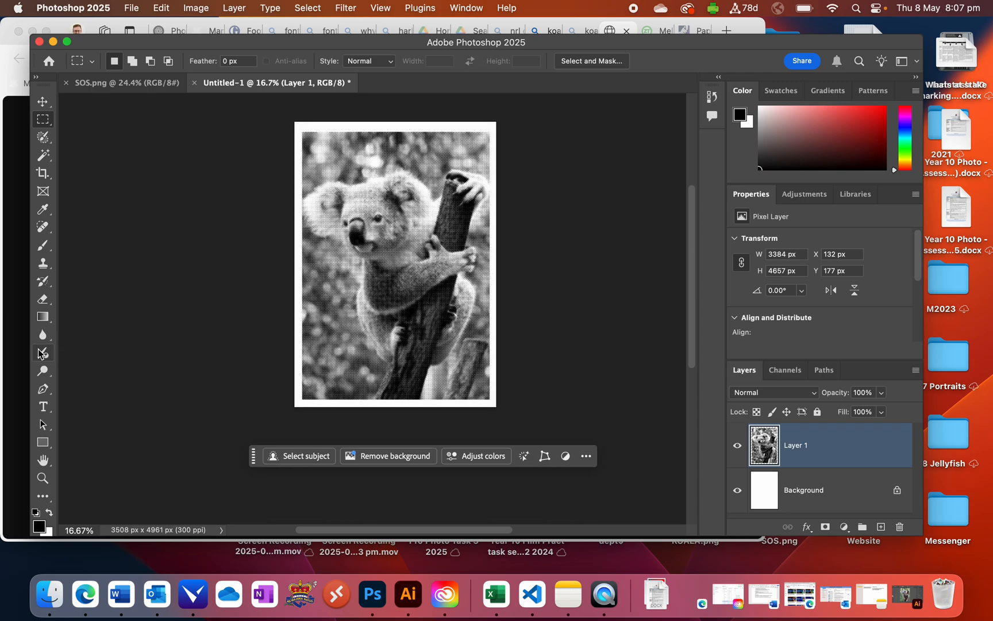
pyautogui.click(43, 406)
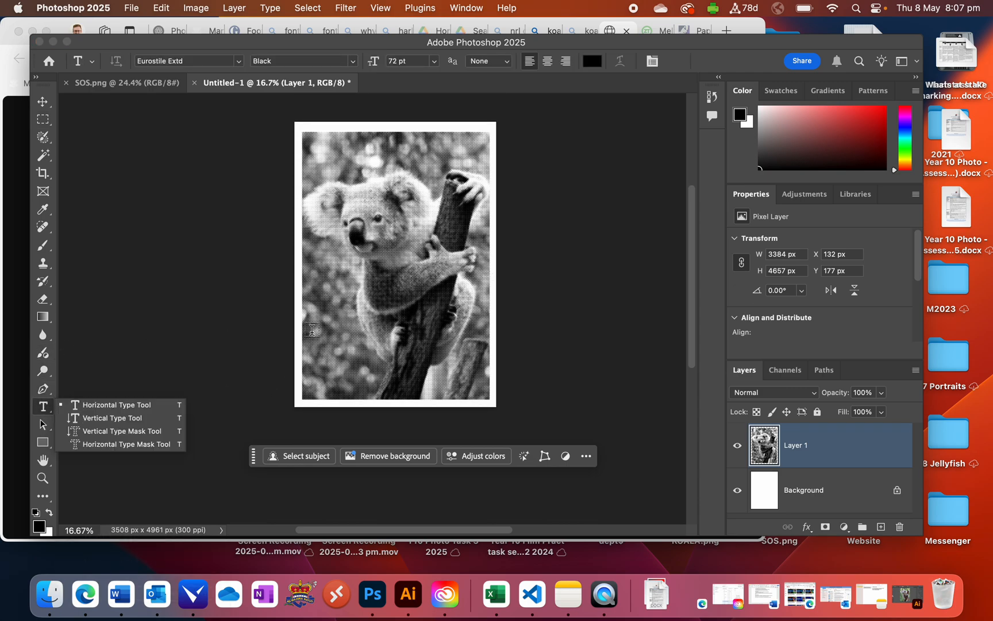
pyautogui.moveTo(310, 331); pyautogui.dragTo(487, 399)
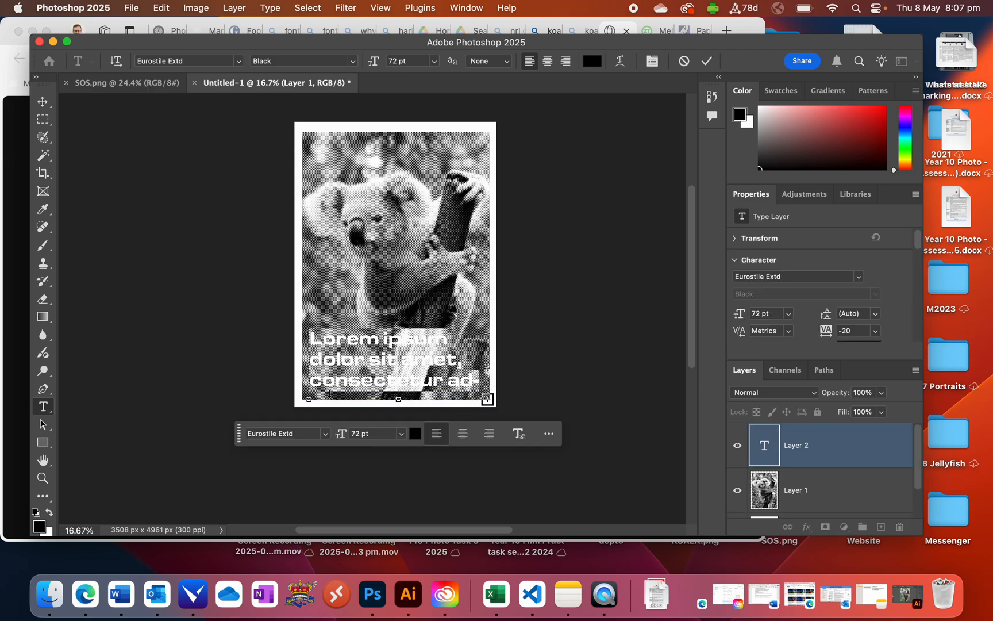
pyautogui.moveTo(307, 405); pyautogui.dragTo(303, 400)
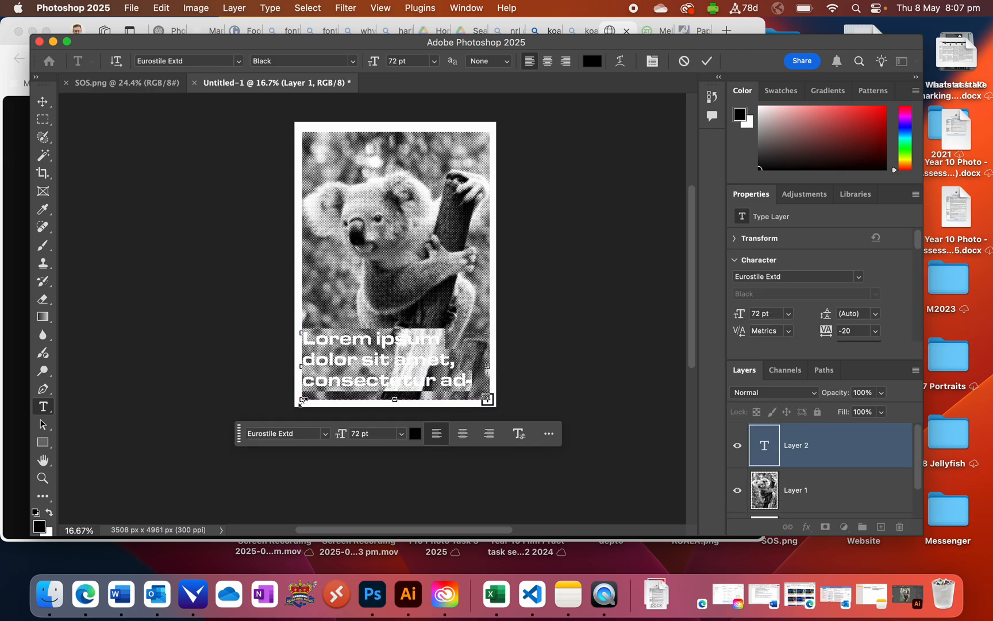
pyautogui.press('BackSpace')
pyautogui.write('SOS')
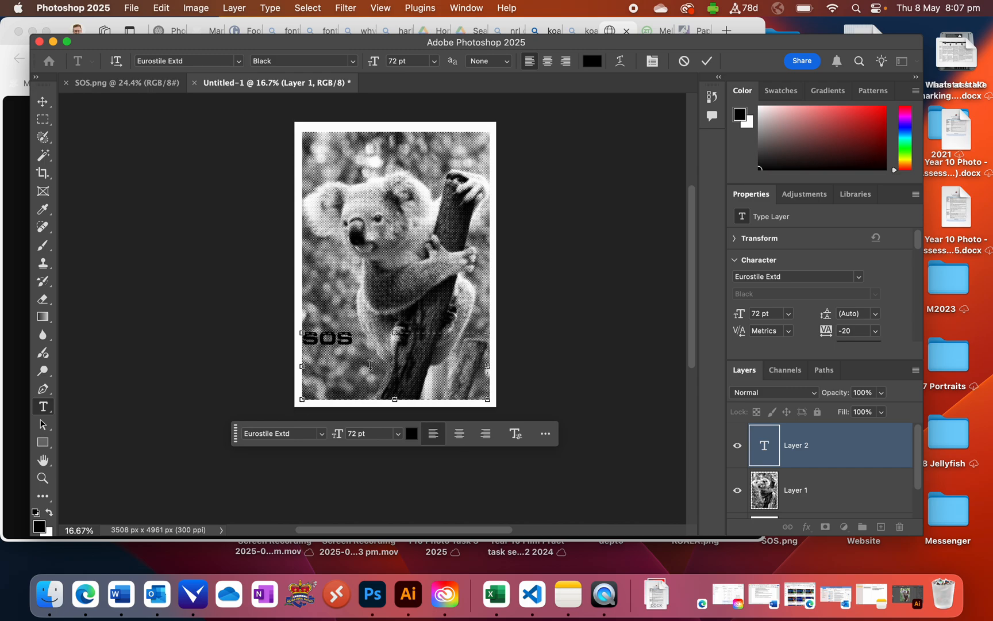
# Step: Resize the SOS text, trying 200, 300 and 280 pt before setting the font size to 250 pt
pyautogui.moveTo(372, 358); pyautogui.dragTo(252, 321)
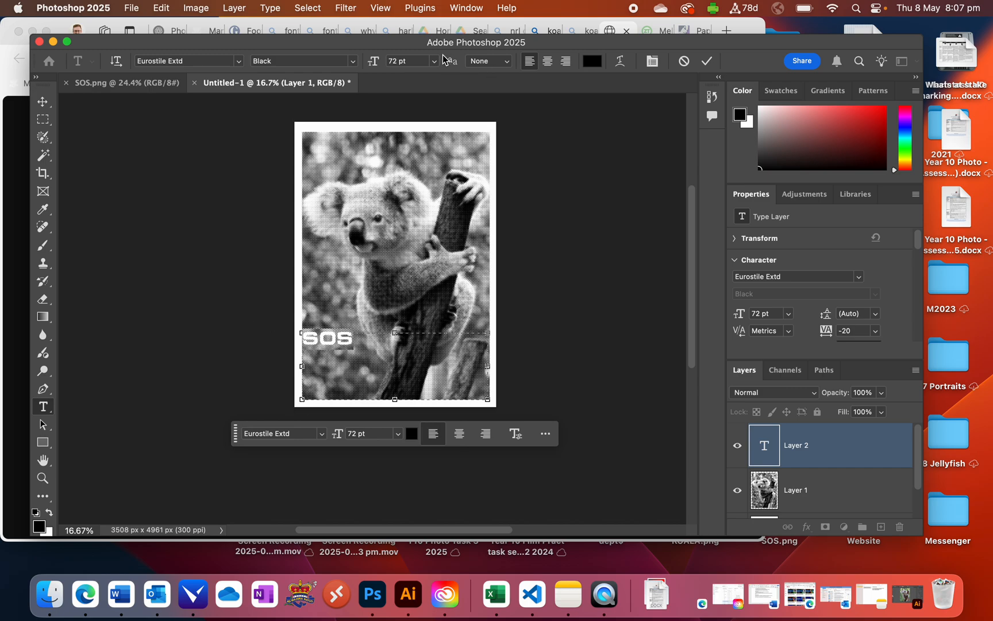
pyautogui.click(408, 61)
pyautogui.write('1')
pyautogui.write('200')
pyautogui.press('Return')
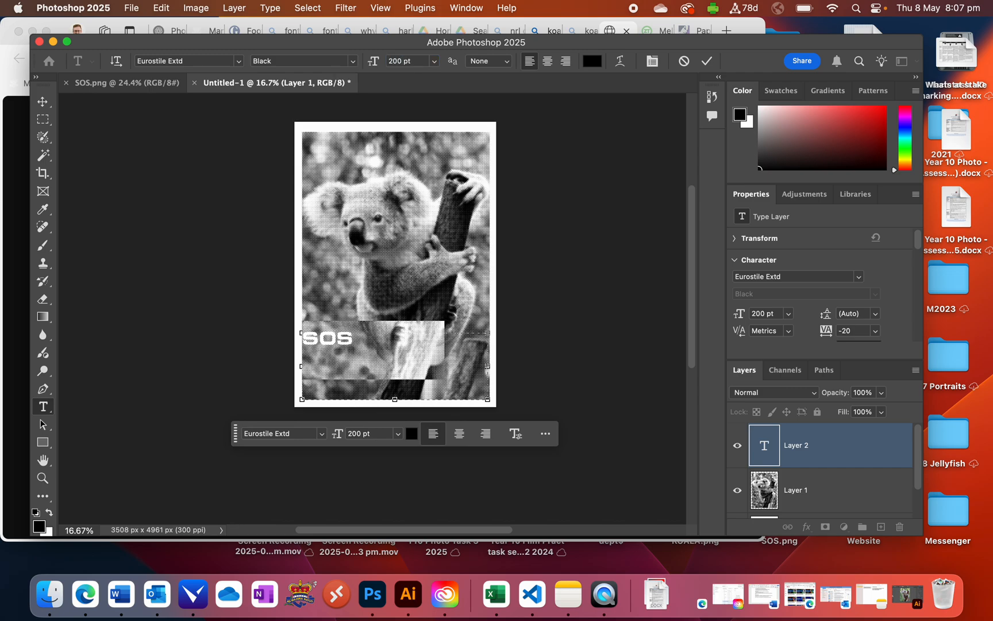
pyautogui.write('300')
pyautogui.press('Return')
pyautogui.click(391, 60)
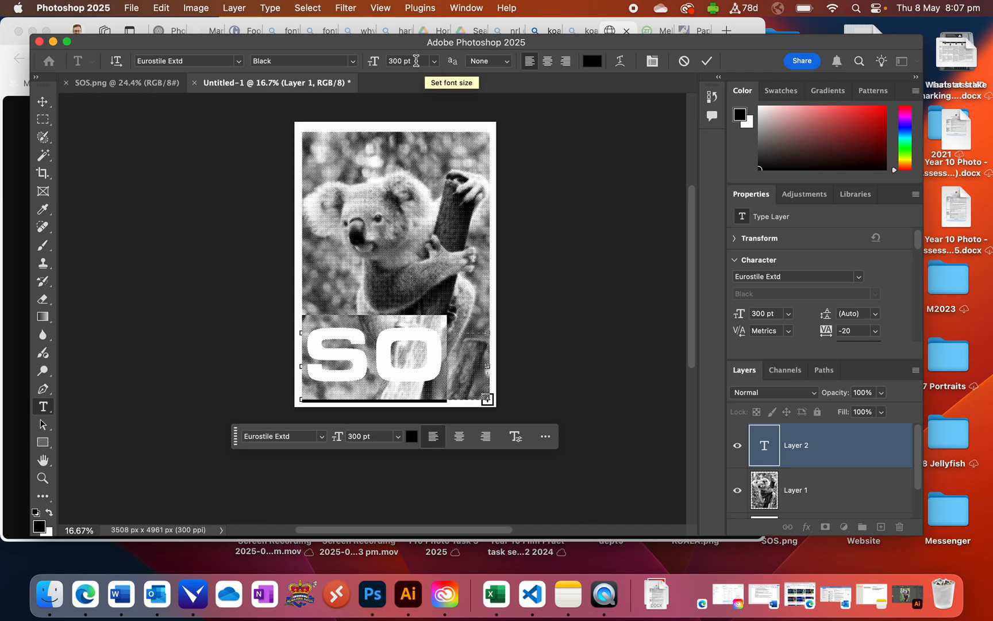
pyautogui.write('280')
pyautogui.press('Return')
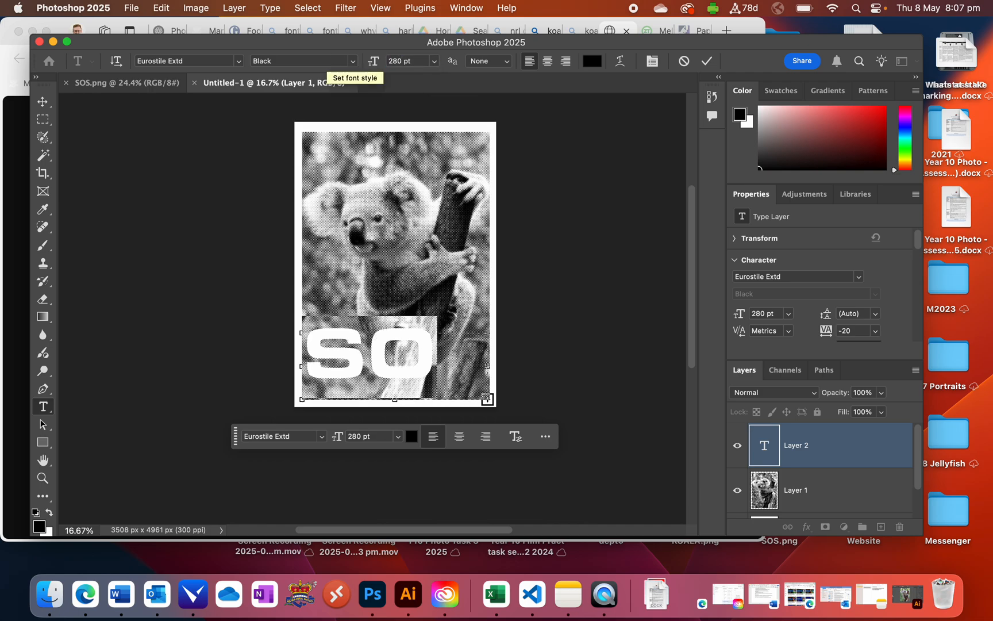
pyautogui.write('250')
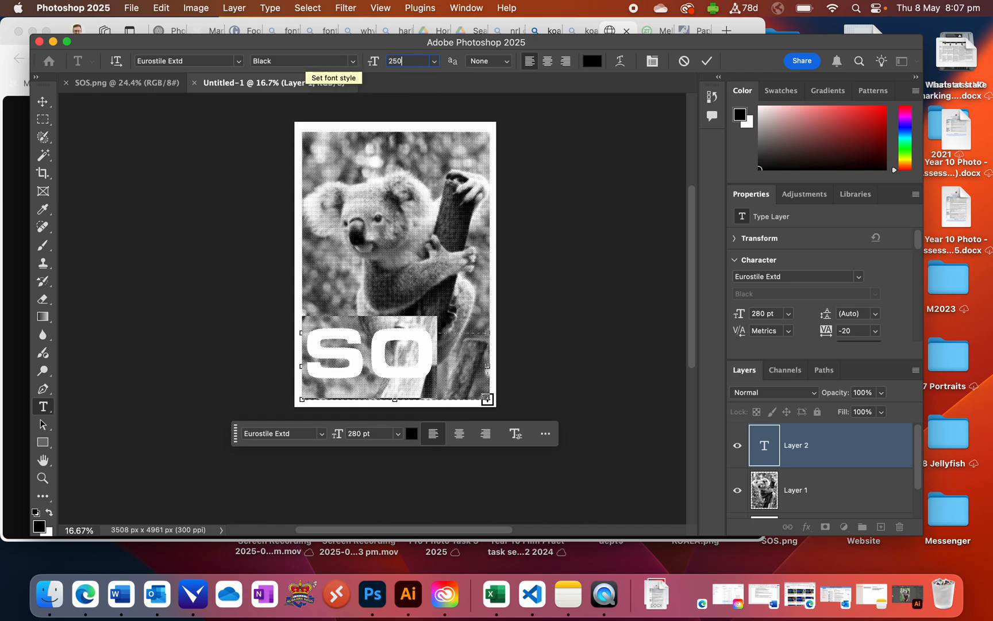
pyautogui.press('Return')
# Step: Centre the SOS text and lower the text box's top edge so the word sits near the photo's bottom
pyautogui.click(459, 434)
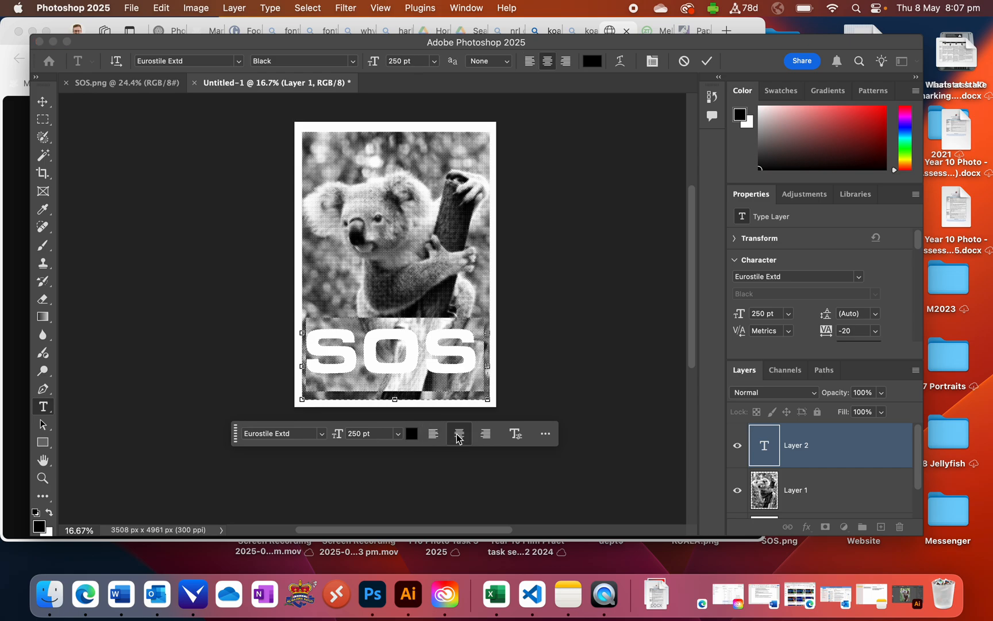
pyautogui.click(424, 353)
pyautogui.moveTo(395, 333); pyautogui.dragTo(395, 350)
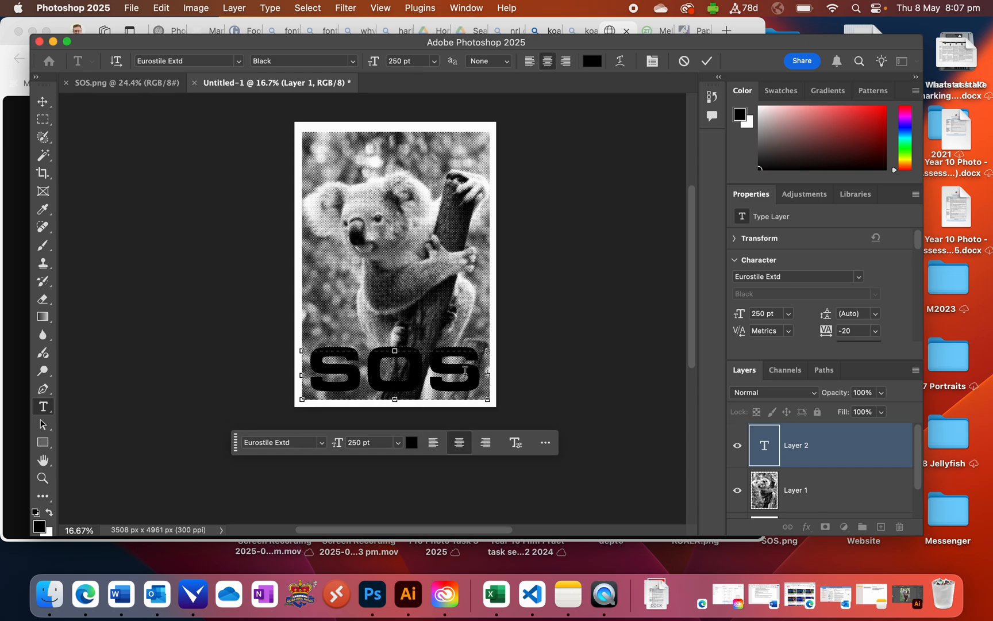
# Step: Change the SOS text colour to white (ffffff), commit the text and deselect the layer
pyautogui.moveTo(476, 374); pyautogui.dragTo(63, 508)
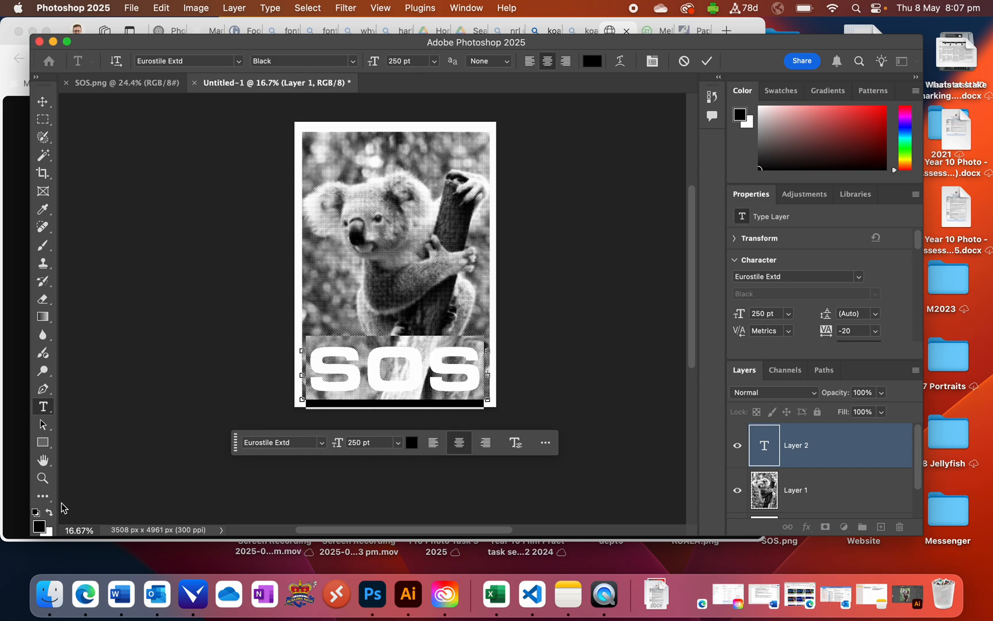
pyautogui.click(39, 526)
pyautogui.write('ffffff')
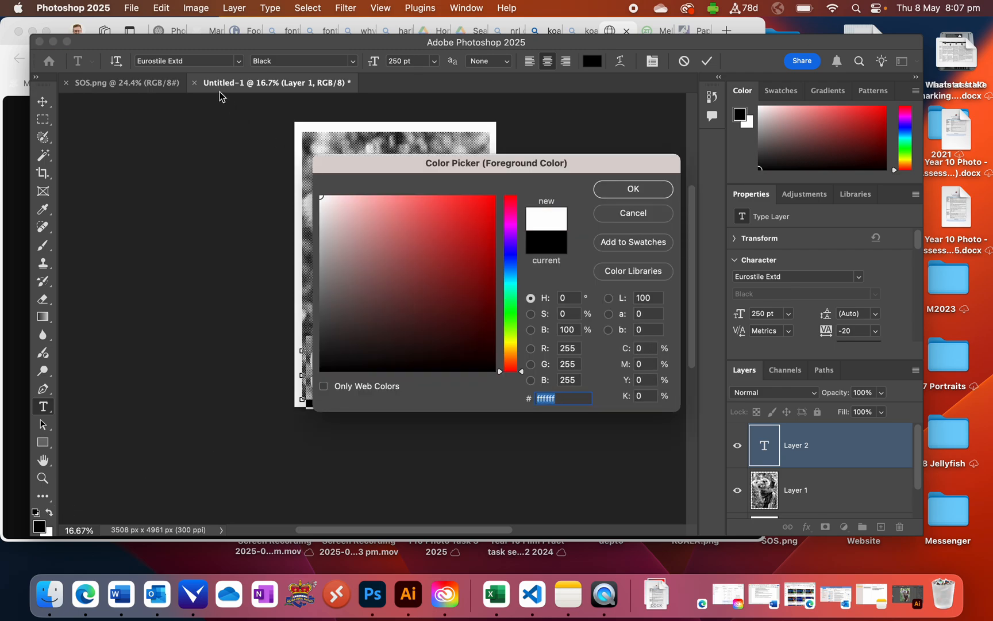
pyautogui.press('Return')
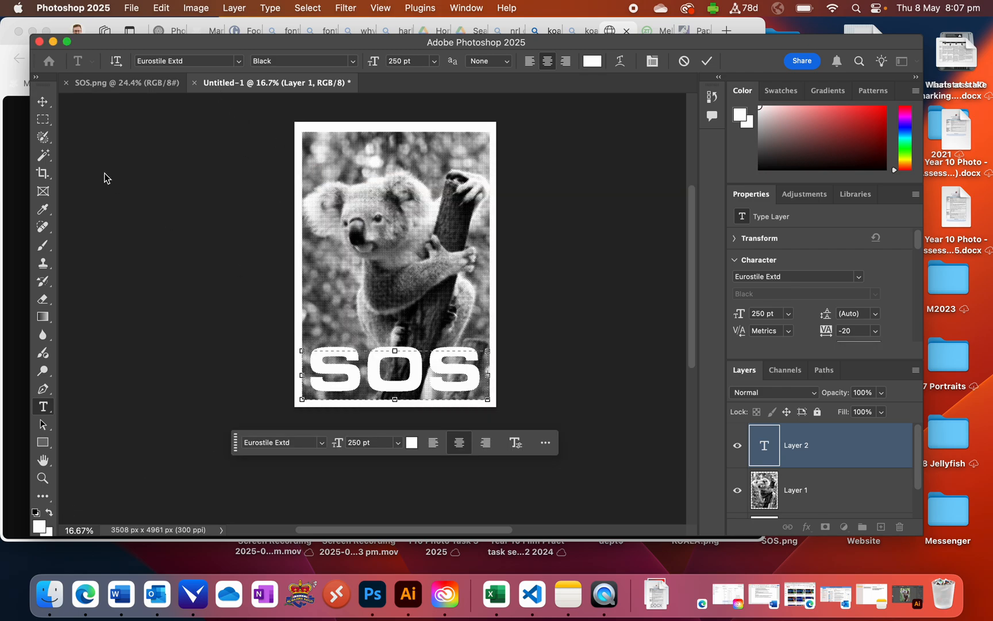
pyautogui.click(43, 101)
pyautogui.click(240, 263)
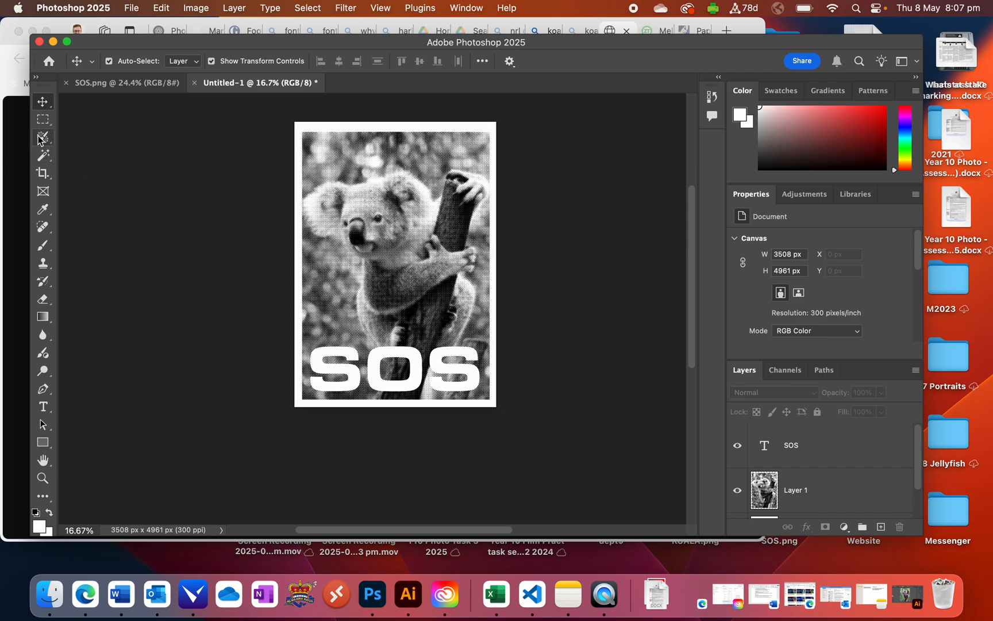
# Step: Check the poster at 25% zoom and save it to the Desktop as Koala.psd in Photoshop format
pyautogui.click(42, 478)
pyautogui.click(489, 238)
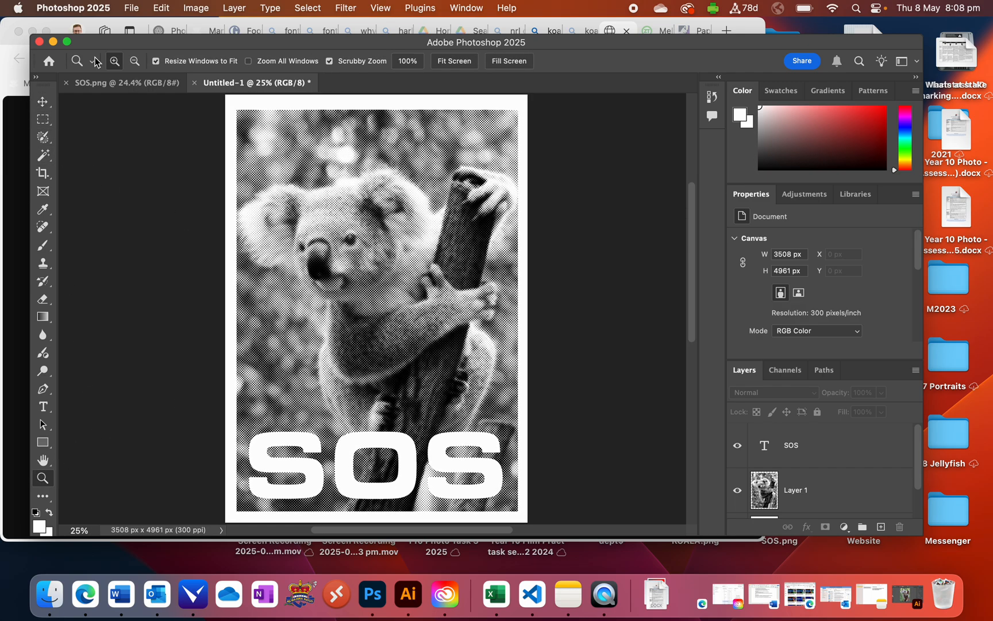
pyautogui.click(130, 7)
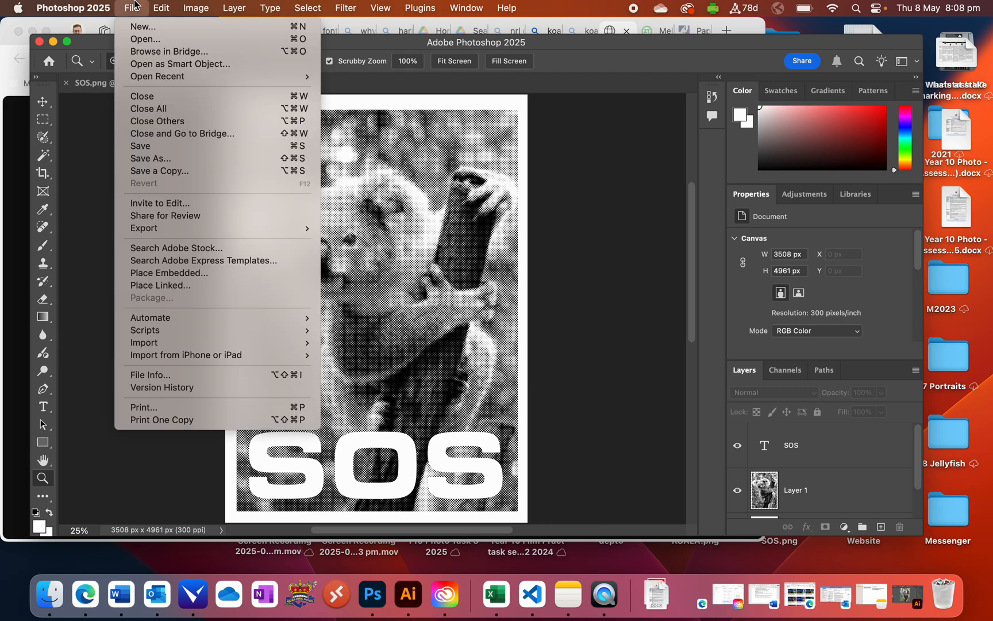
pyautogui.click(156, 160)
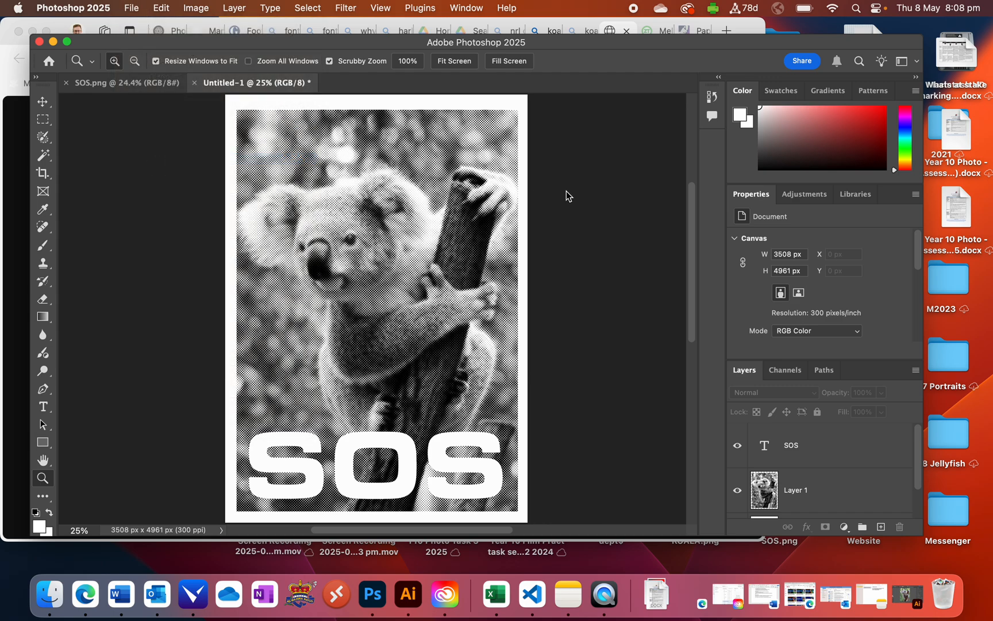
pyautogui.write('Koala')
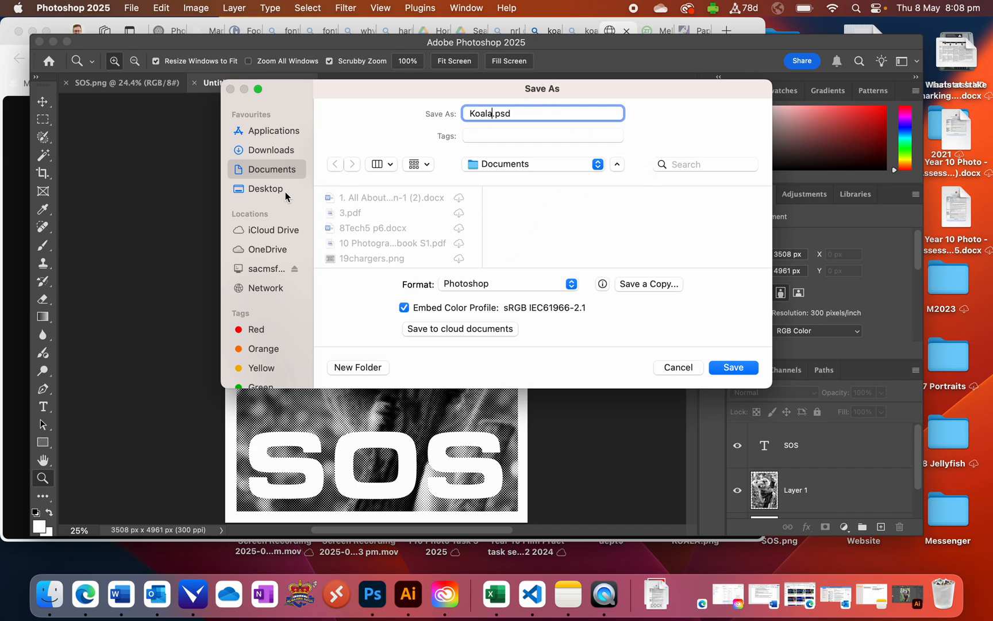
pyautogui.click(286, 192)
pyautogui.click(720, 367)
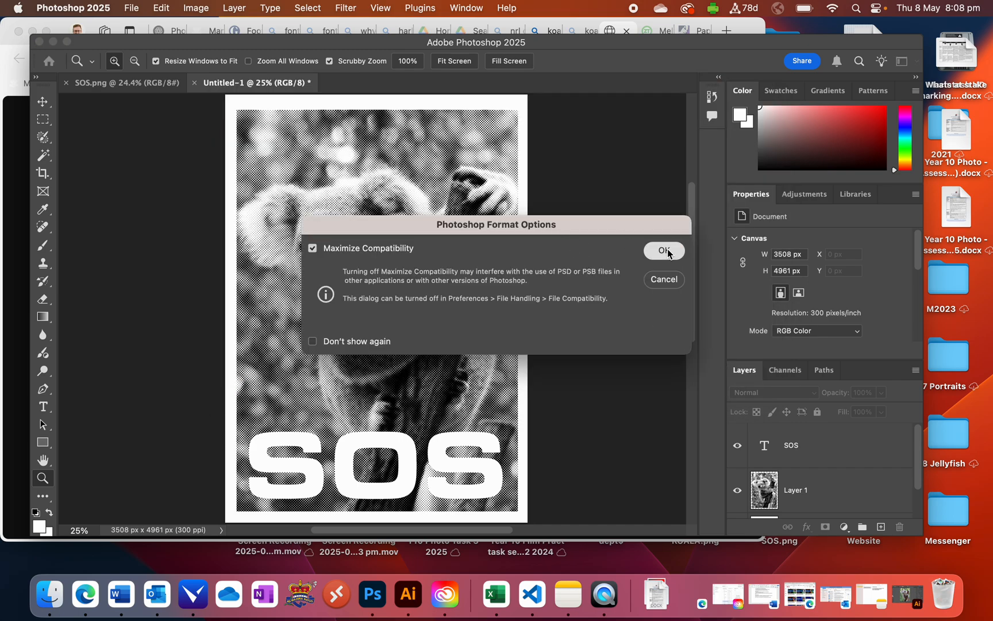